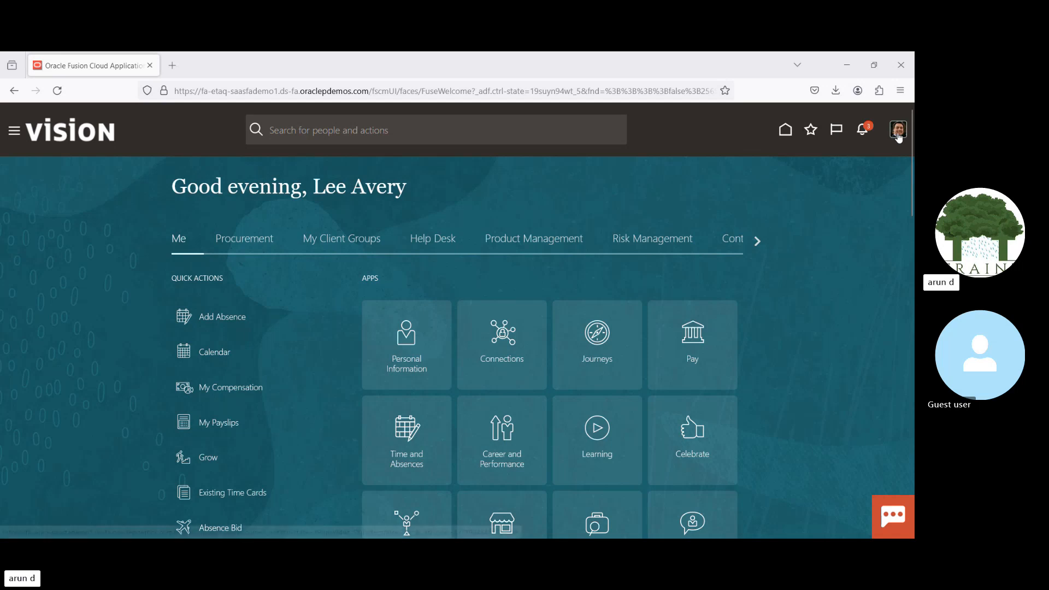
Open the Manage Payment Methods task from the Payments area of the Financials setup and start a new payment method.
{"action": "left_click", "coordinate": [900, 135]}
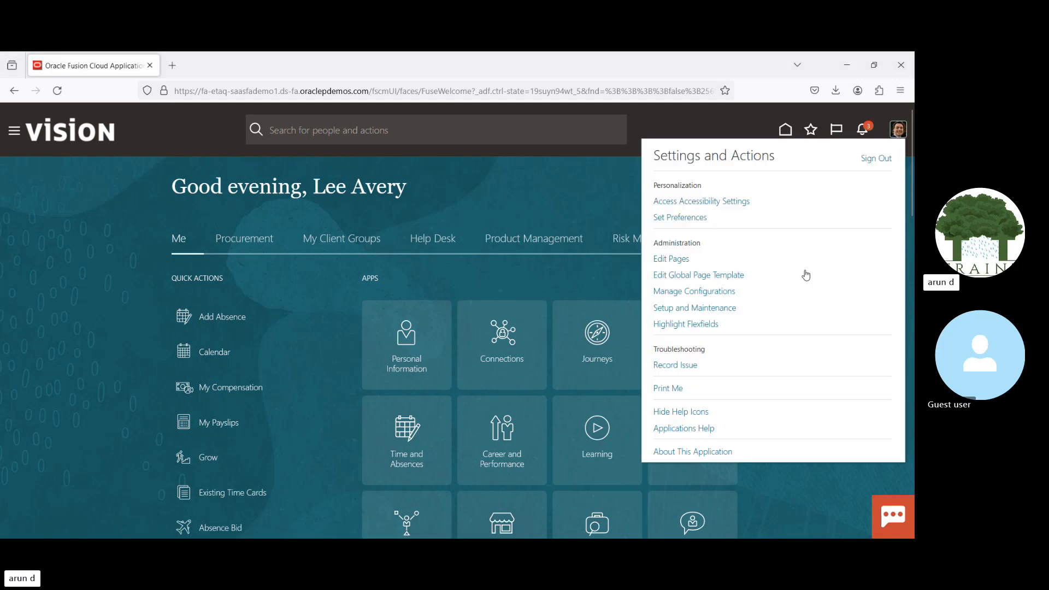
{"action": "left_click", "coordinate": [704, 308]}
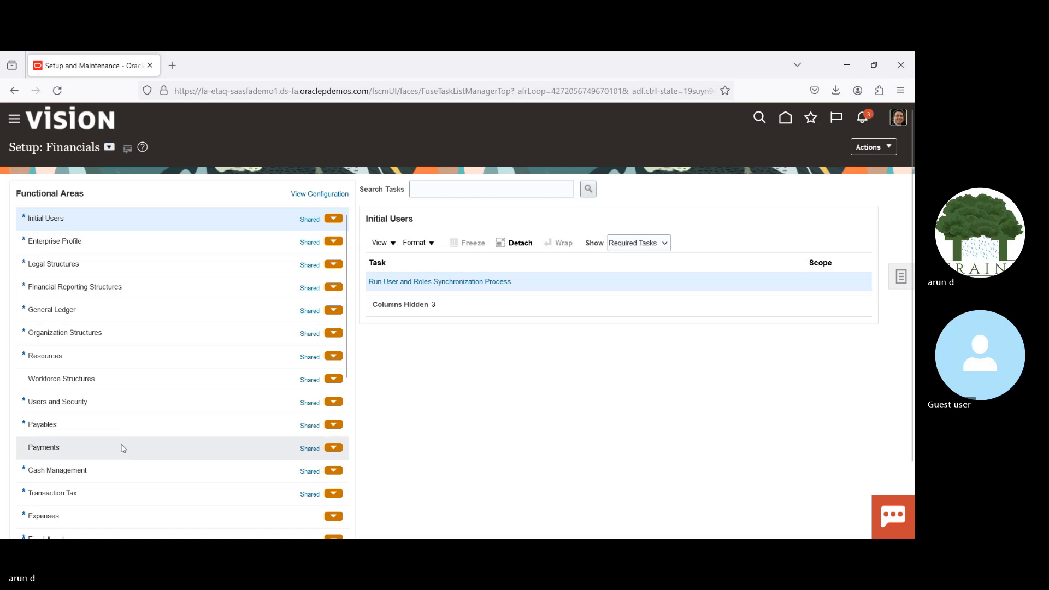
{"action": "left_click", "coordinate": [123, 447]}
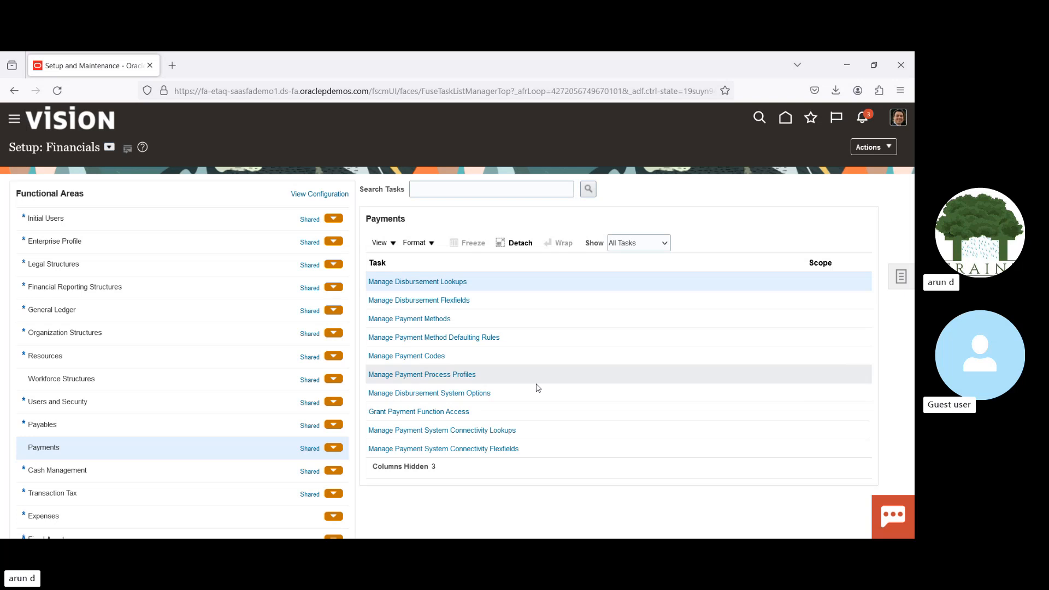
{"action": "left_click", "coordinate": [428, 319]}
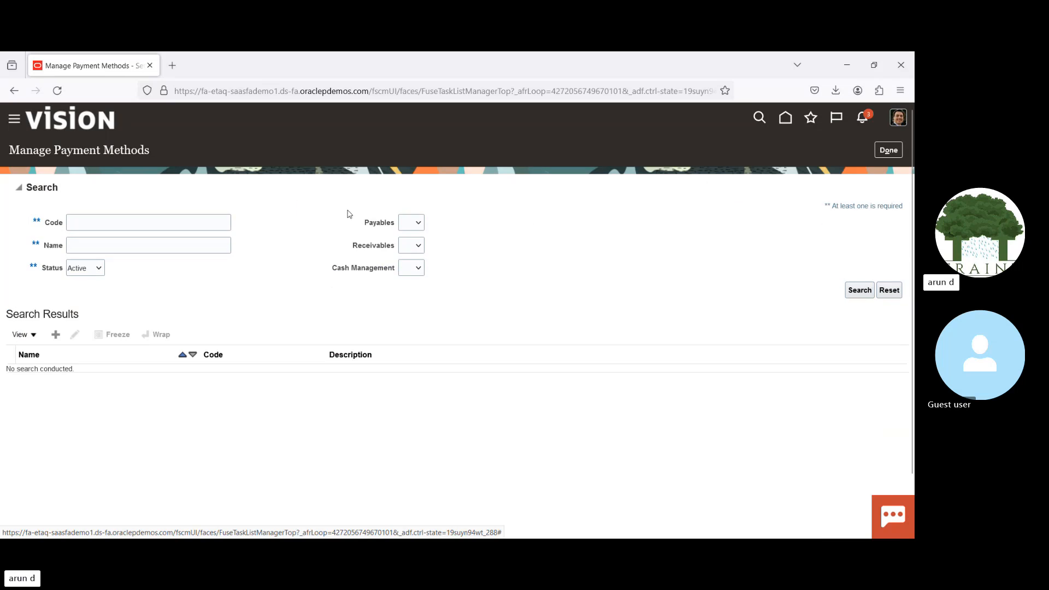
{"action": "left_click", "coordinate": [189, 227]}
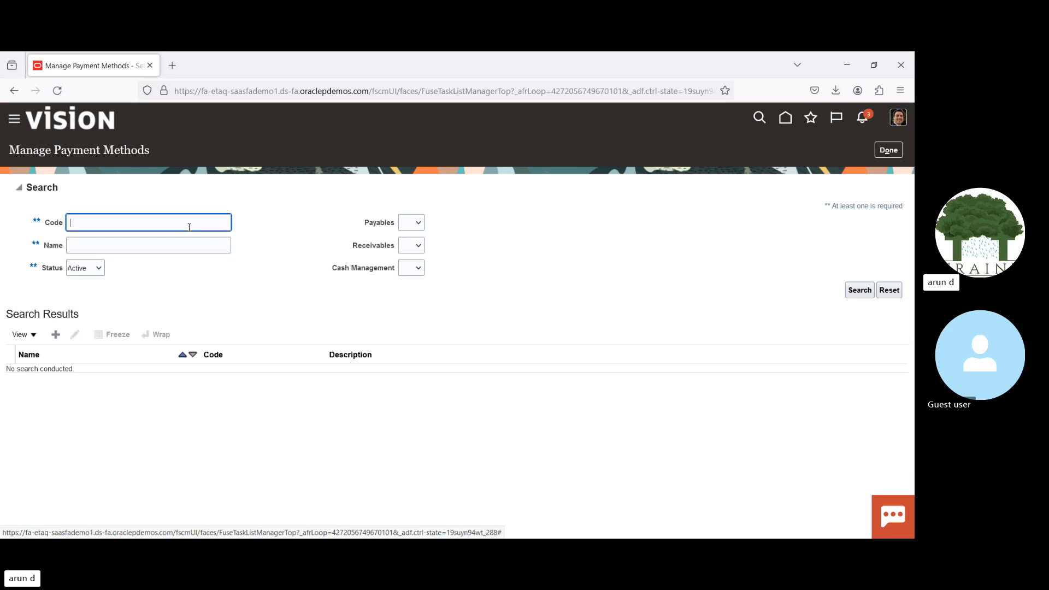
{"action": "left_click", "coordinate": [55, 338]}
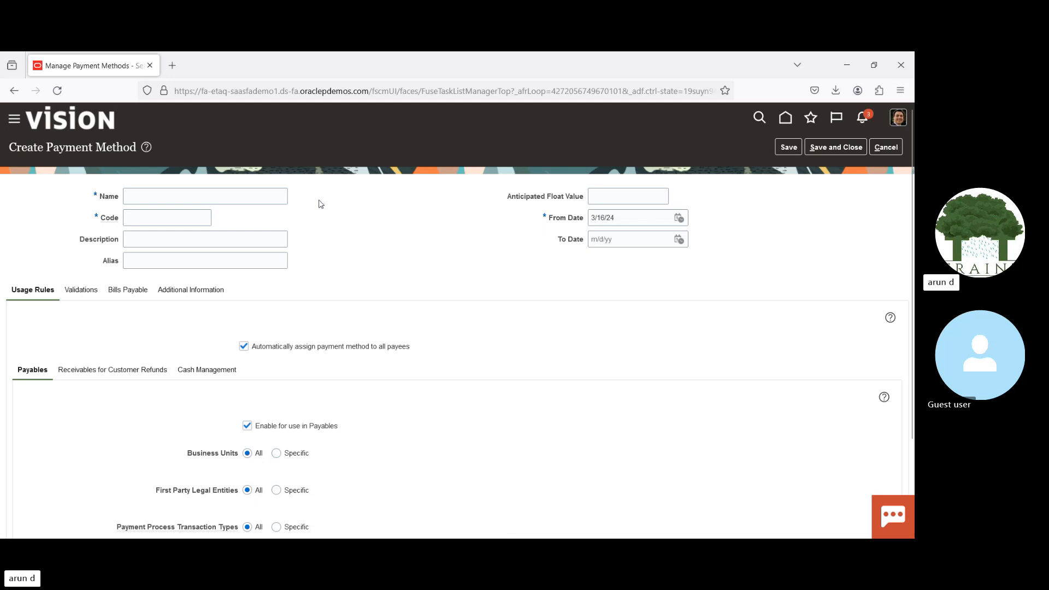
Enter Electronic_NEFT as both the name and the code of the new payment method.
{"action": "left_click", "coordinate": [159, 196]}
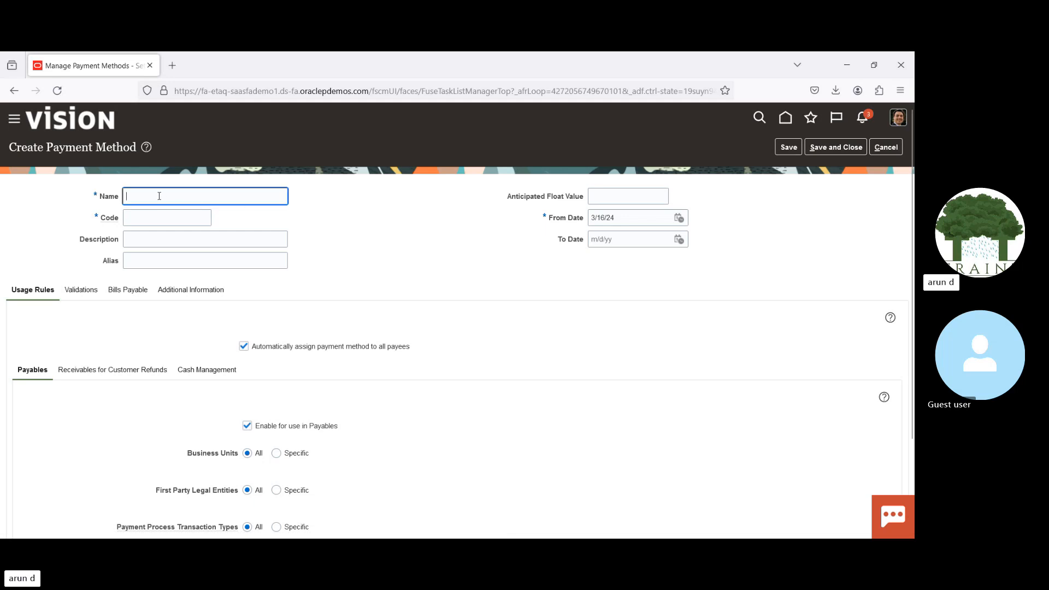
{"action": "type", "text": "Electroni"}
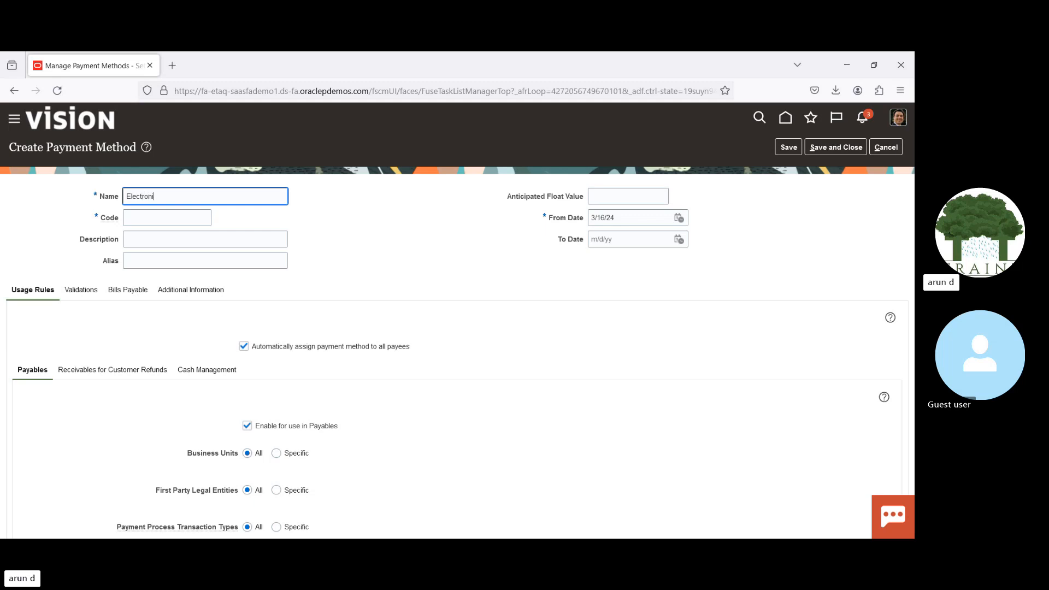
{"action": "type", "text": "c_NEFT"}
{"action": "double_click", "coordinate": [204, 196]}
{"action": "key", "text": "ctrl+c"}
{"action": "key", "text": "Tab"}
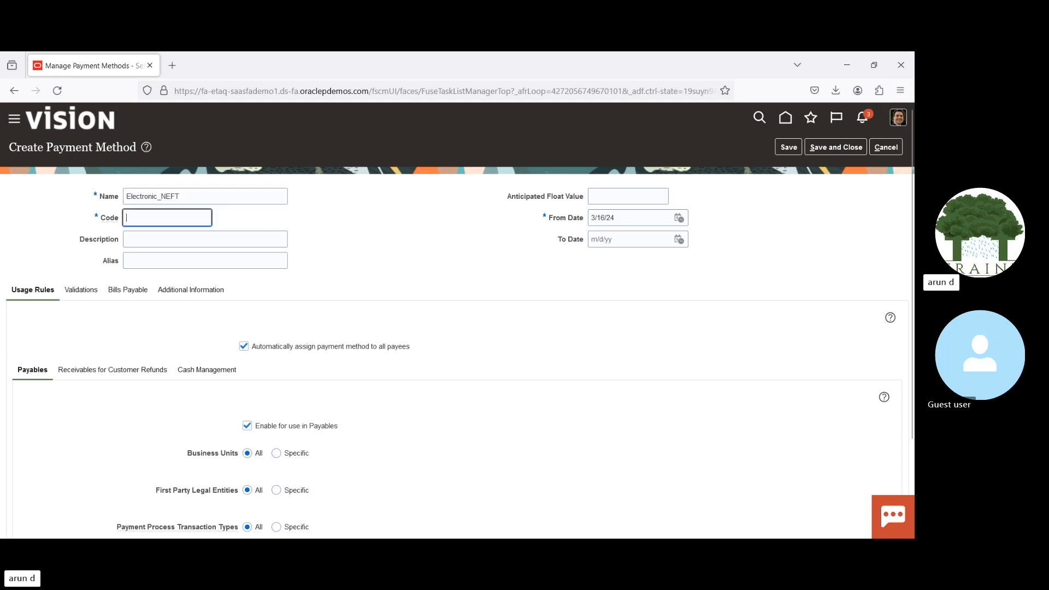
{"action": "key", "text": "ctrl+v"}
{"action": "key", "text": "Tab"}
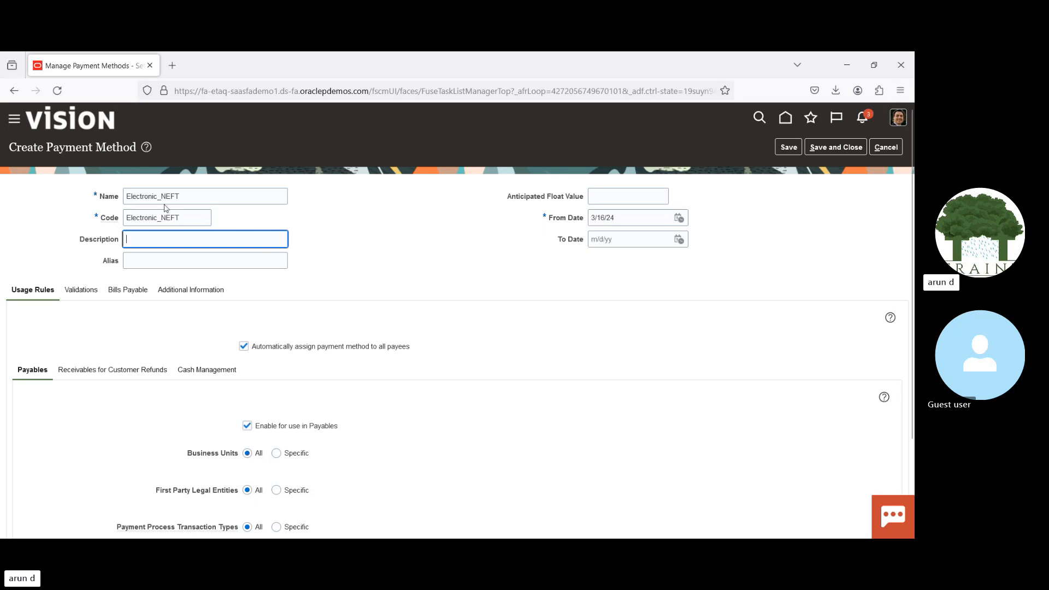
{"action": "left_click", "coordinate": [130, 195]}
{"action": "double_click", "coordinate": [130, 195]}
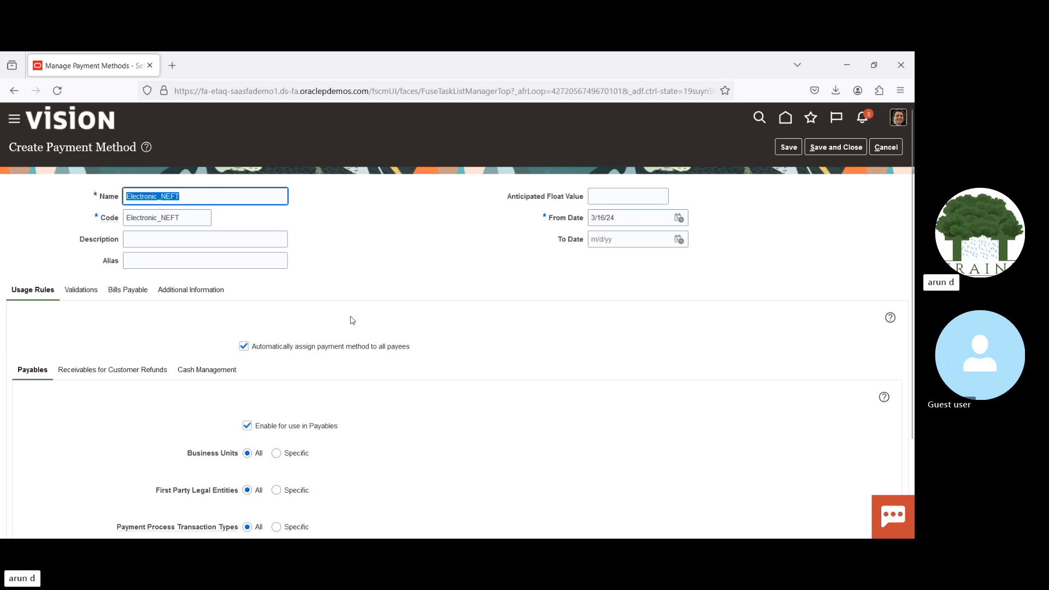
Disable the payment method for use in Cash Management and return to its Payables usage rules.
{"action": "scroll", "coordinate": [913, 244], "scroll_direction": "down", "scroll_amount": 3}
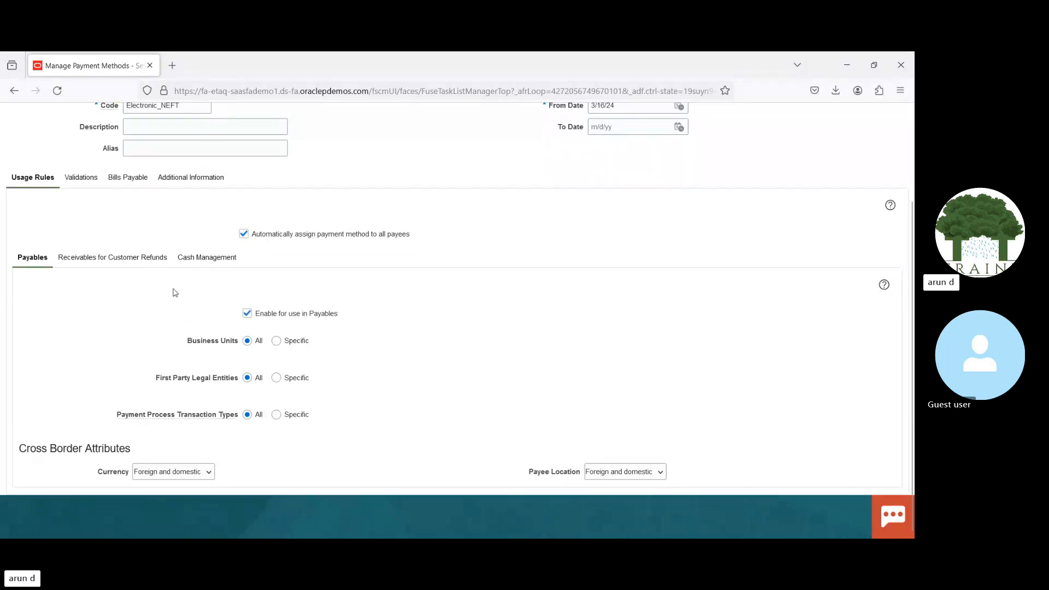
{"action": "left_click", "coordinate": [204, 260]}
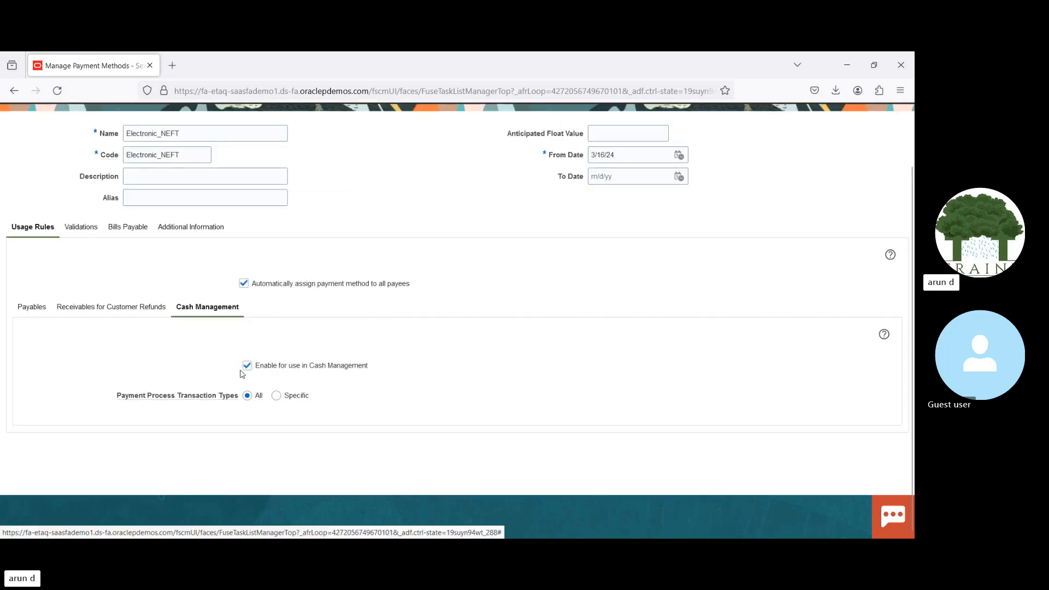
{"action": "left_click", "coordinate": [247, 365]}
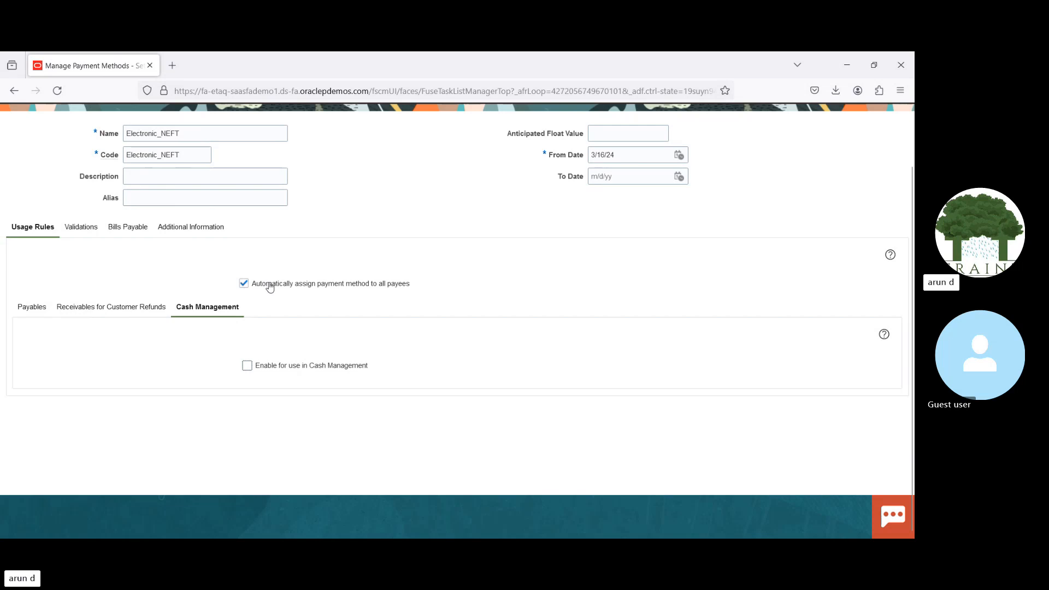
{"action": "left_click", "coordinate": [30, 311]}
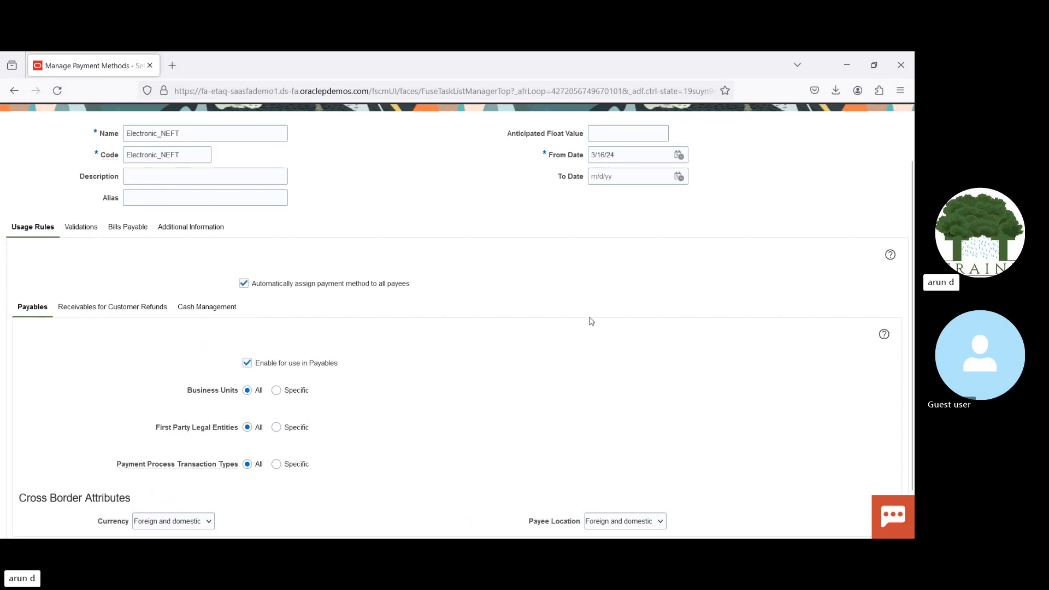
{"action": "left_click_drag", "start_coordinate": [910, 340], "coordinate": [911, 287]}
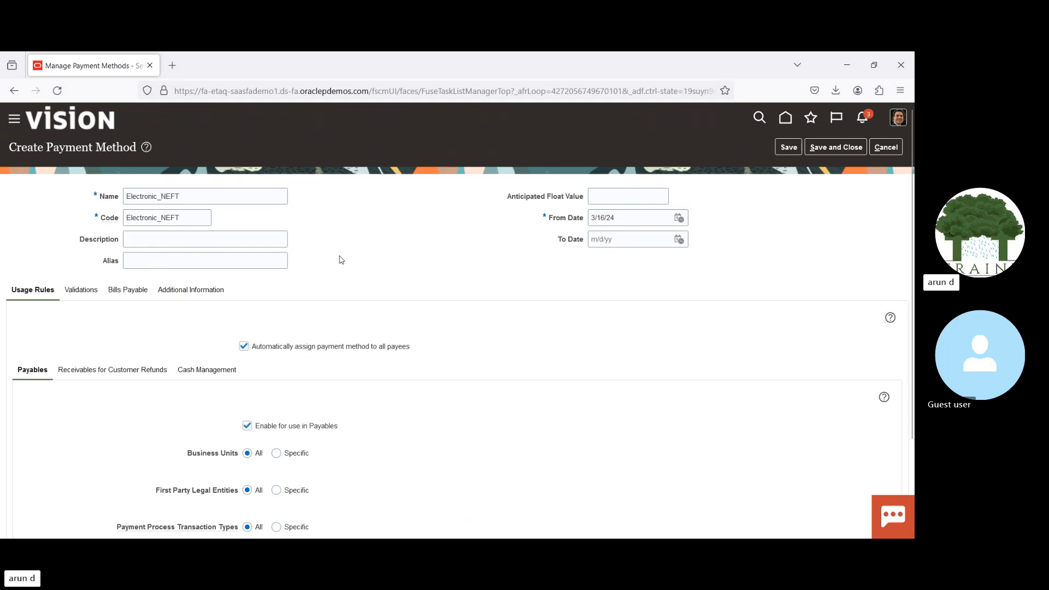
Try out a predefined validation row, browsing the available validations through to United Arab Emirates Validation, and delete the row.
{"action": "left_click", "coordinate": [81, 290]}
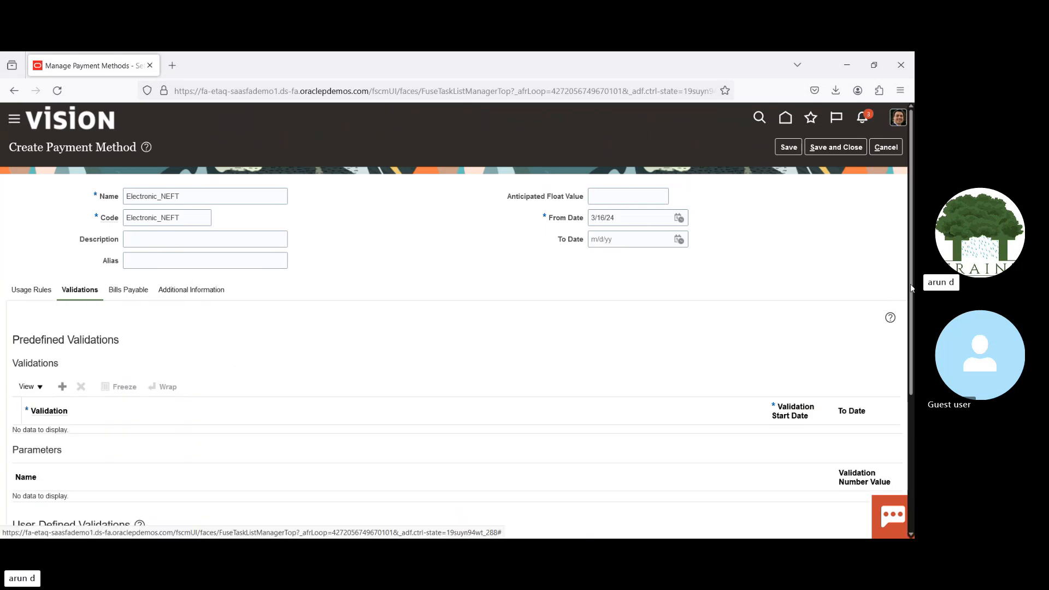
{"action": "scroll", "coordinate": [911, 289], "scroll_direction": "down", "scroll_amount": 3}
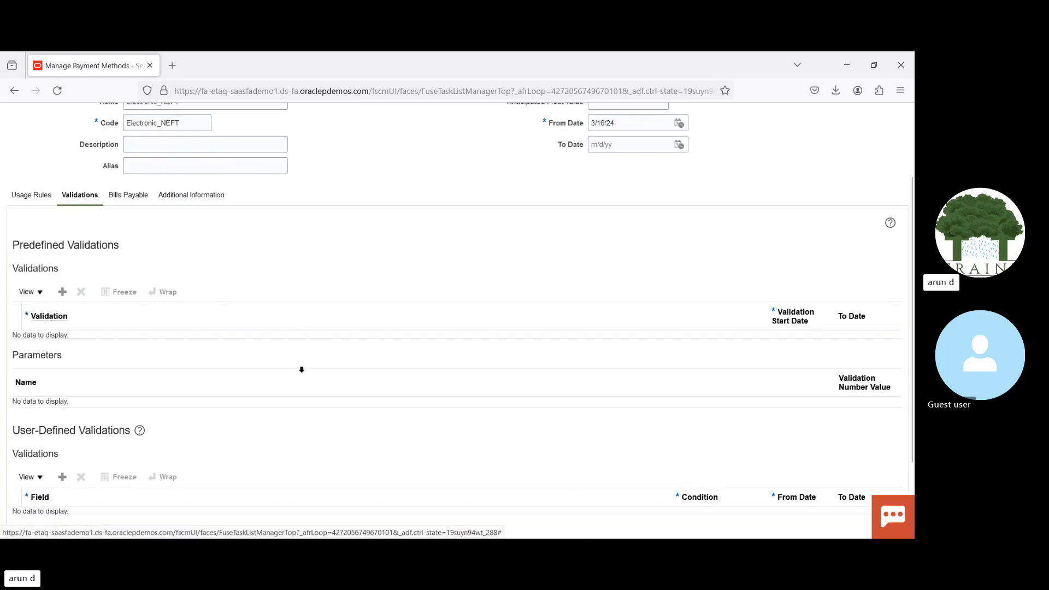
{"action": "left_click", "coordinate": [62, 293]}
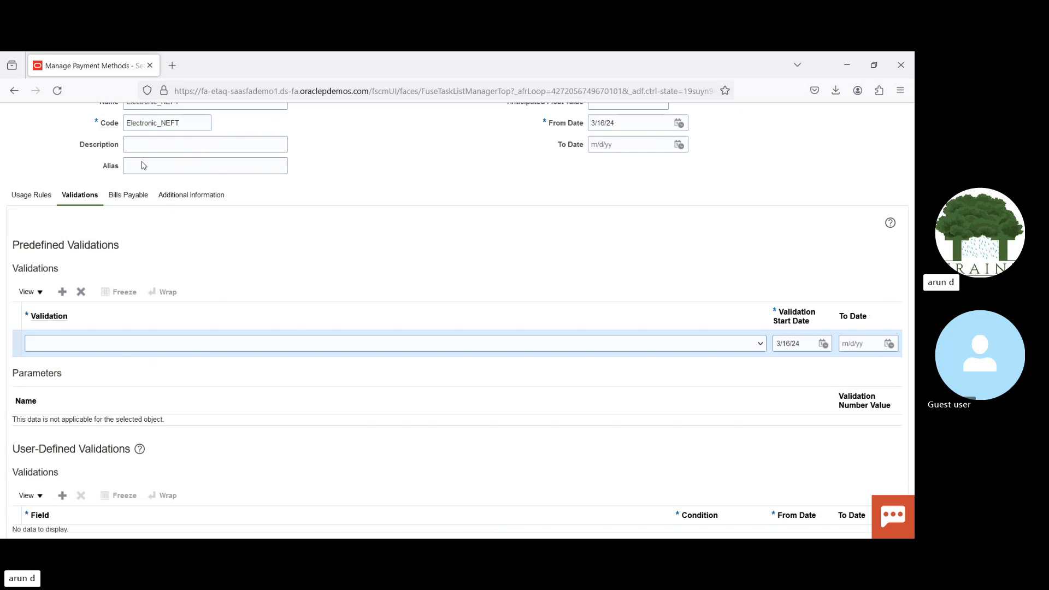
{"action": "key", "text": "Down"}
{"action": "key", "text": "Down"}
{"action": "key", "text": "Down"}
{"action": "key", "text": "Down"}
{"action": "key", "text": "Down"}
{"action": "key", "text": "Down"}
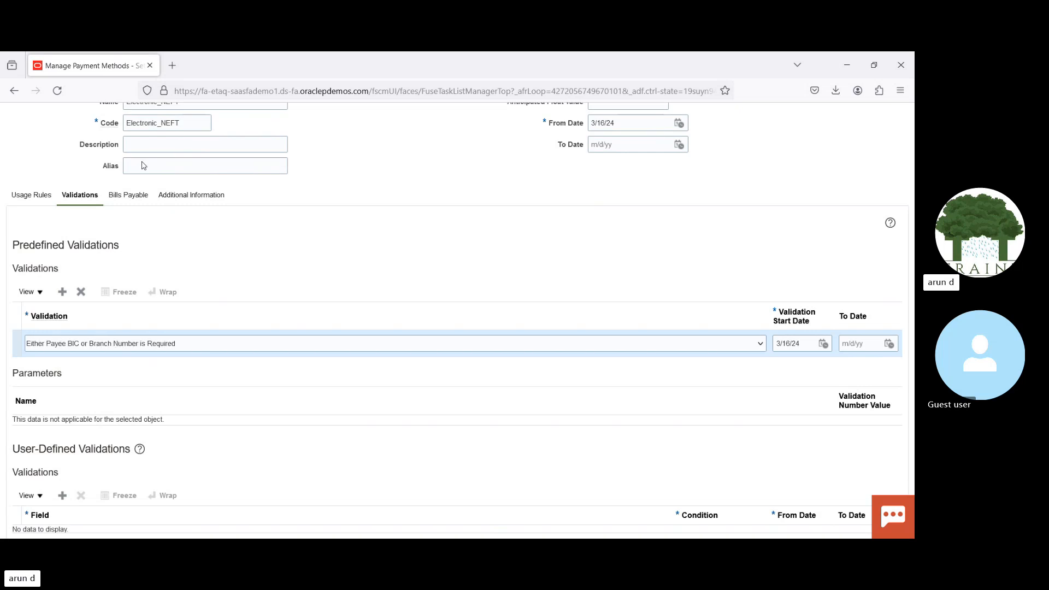
{"action": "key", "text": "Down"}
{"action": "key", "text": "Down"}
{"action": "key", "text": "Up"}
{"action": "key", "text": "Up"}
{"action": "key", "text": "Up"}
{"action": "key", "text": "Up"}
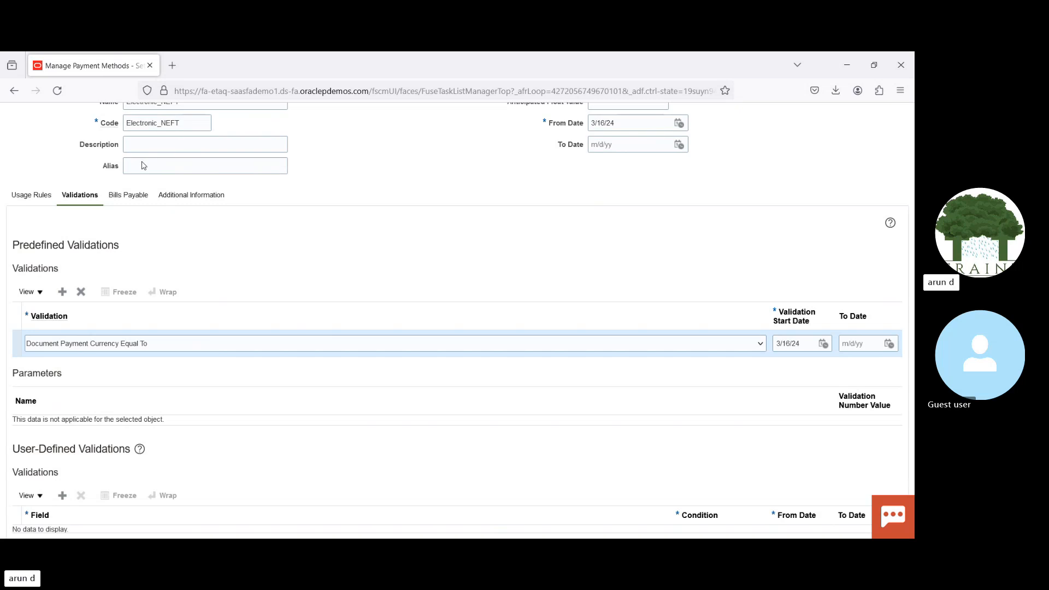
{"action": "key", "text": "Down"}
{"action": "key", "text": "Down"}
{"action": "key", "text": "Down"}
{"action": "key", "text": "Down"}
{"action": "key", "text": "Down"}
{"action": "key", "text": "Down"}
{"action": "key", "text": "Down"}
{"action": "key", "text": "Down"}
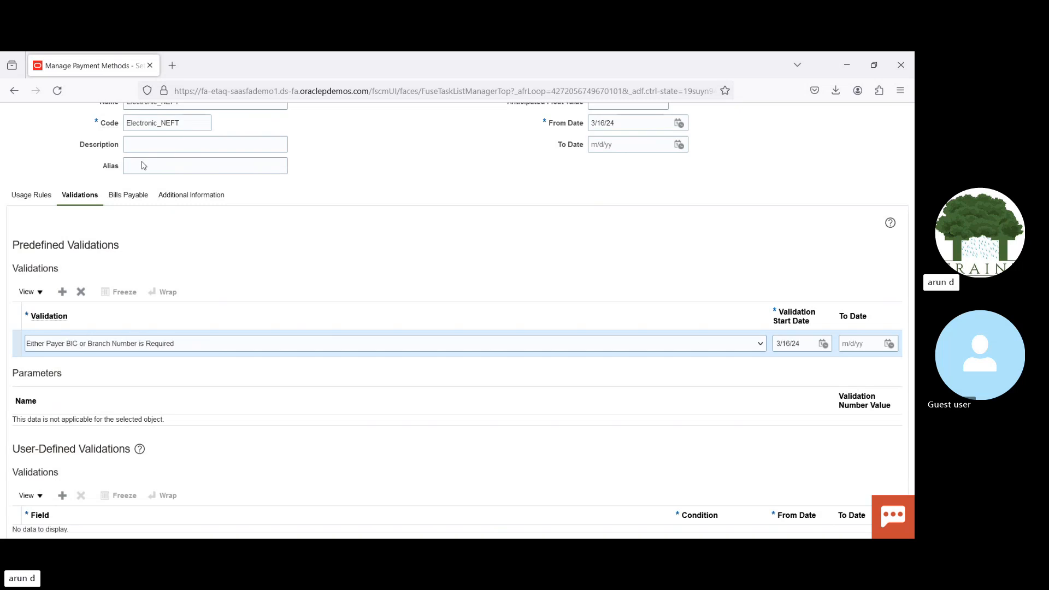
{"action": "key", "text": "Down"}
{"action": "key", "text": "Down"}
{"action": "key", "text": "Down"}
{"action": "key", "text": "Down"}
{"action": "key", "text": "Down"}
{"action": "key", "text": "Down"}
{"action": "key", "text": "Down"}
{"action": "key", "text": "Down"}
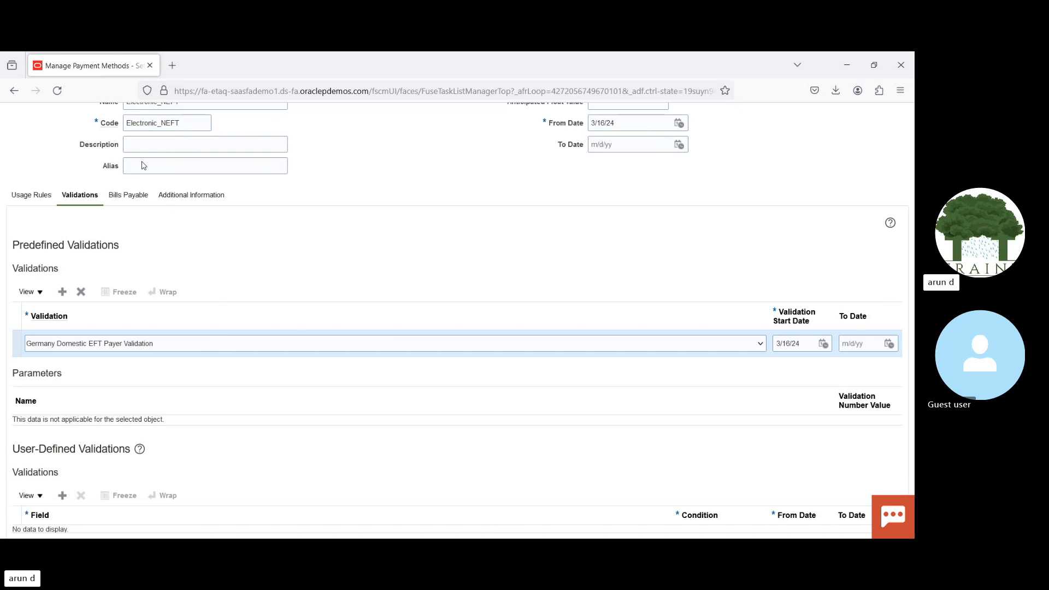
{"action": "key", "text": "Down"}
{"action": "key", "text": "Down"}
{"action": "key", "text": "Down"}
{"action": "key", "text": "Down"}
{"action": "key", "text": "Down"}
{"action": "key", "text": "Down"}
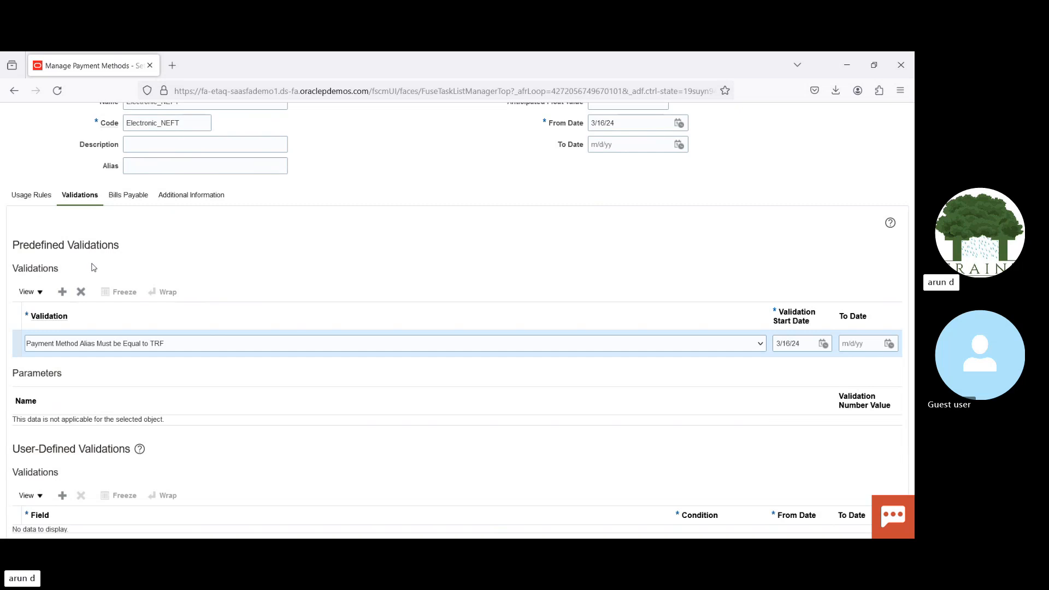
{"action": "key", "text": "Up"}
{"action": "key", "text": "Up"}
{"action": "key", "text": "Up"}
{"action": "key", "text": "Down"}
{"action": "key", "text": "Down"}
{"action": "key", "text": "Down"}
{"action": "key", "text": "Down"}
{"action": "key", "text": "Down"}
{"action": "key", "text": "Down"}
{"action": "key", "text": "Down"}
{"action": "key", "text": "Down"}
{"action": "key", "text": "Down"}
{"action": "key", "text": "Down"}
{"action": "key", "text": "Down"}
{"action": "key", "text": "Down"}
{"action": "key", "text": "Down"}
{"action": "key", "text": "Down"}
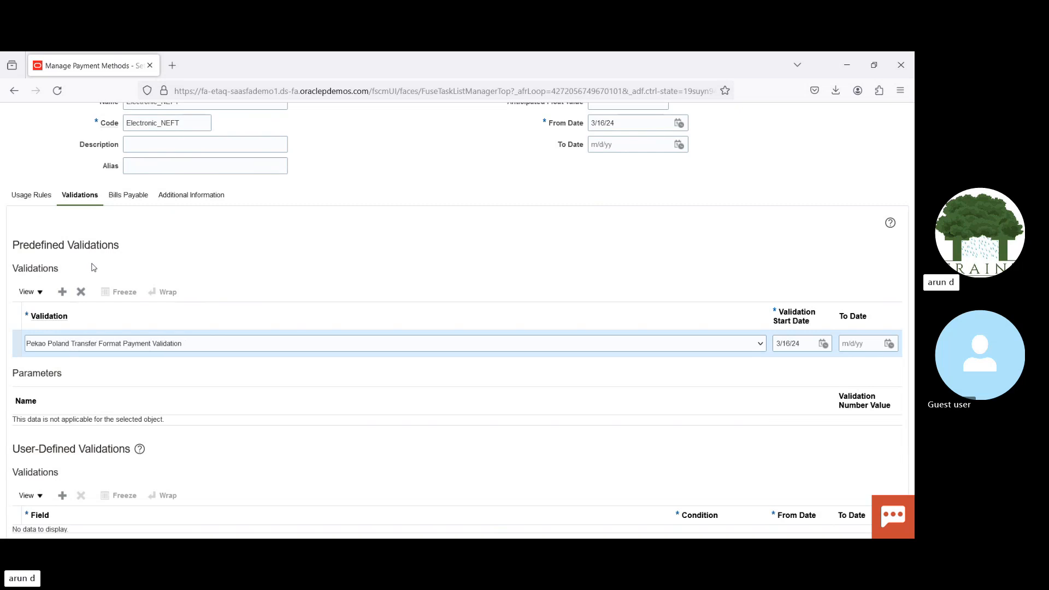
{"action": "key", "text": "Down"}
{"action": "key", "text": "Down"}
{"action": "key", "text": "Down"}
{"action": "key", "text": "Down"}
{"action": "key", "text": "Down"}
{"action": "key", "text": "Down"}
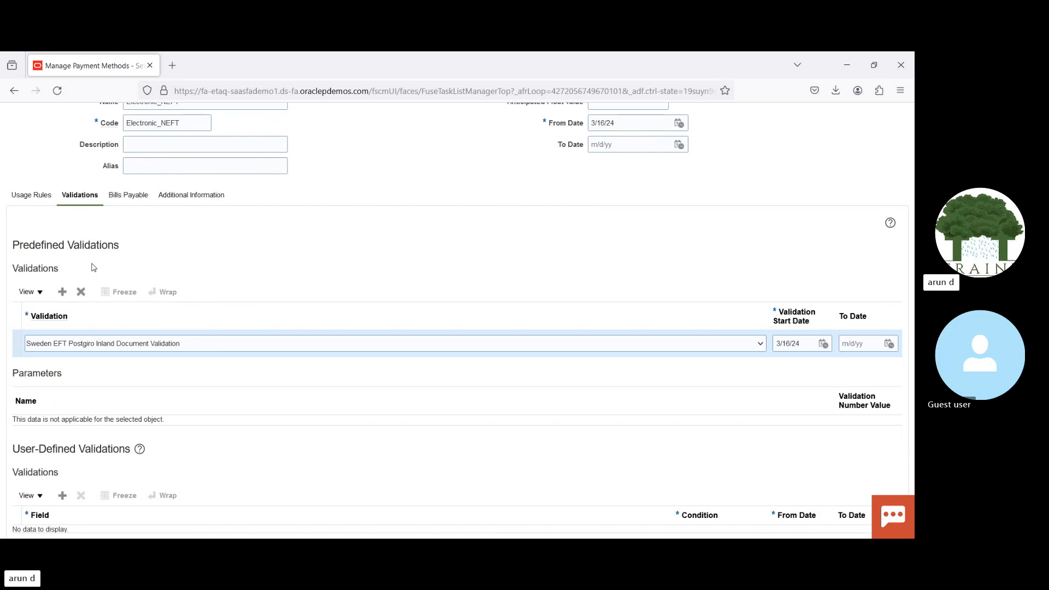
{"action": "key", "text": "Down"}
{"action": "key", "text": "Down"}
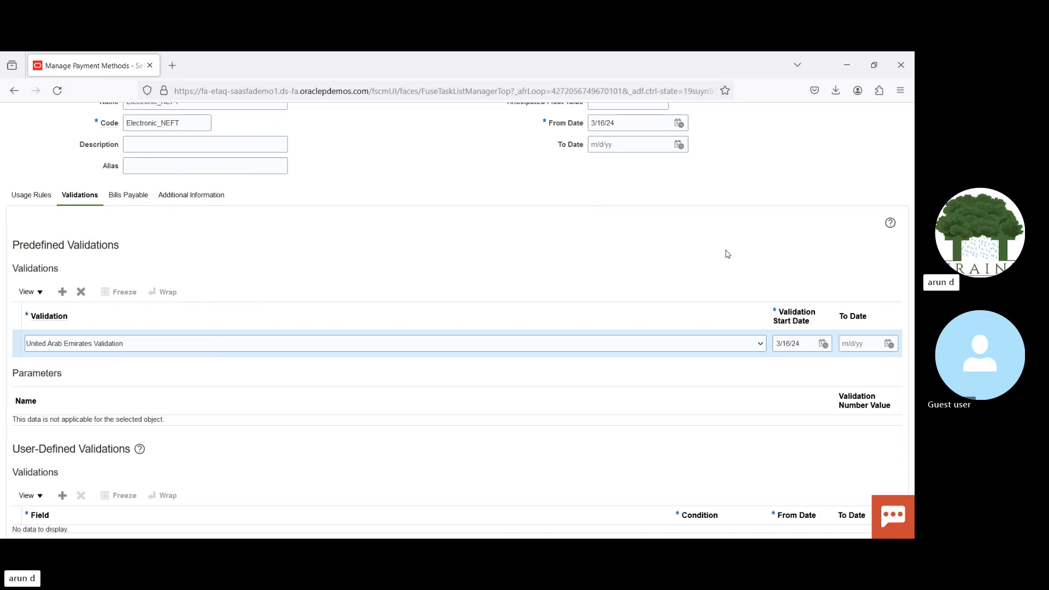
{"action": "left_click", "coordinate": [819, 245]}
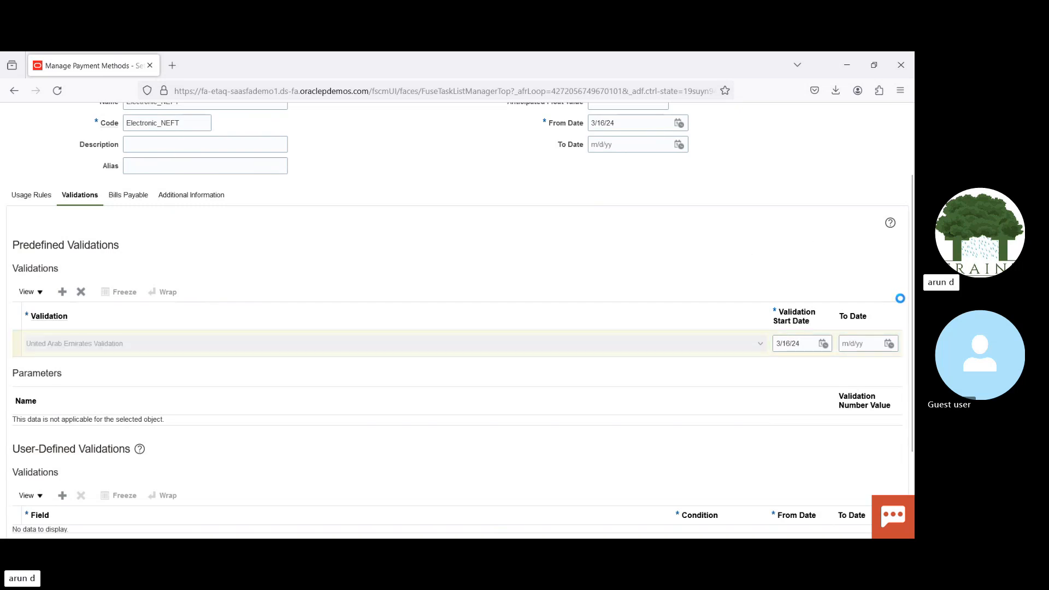
{"action": "left_click", "coordinate": [81, 292]}
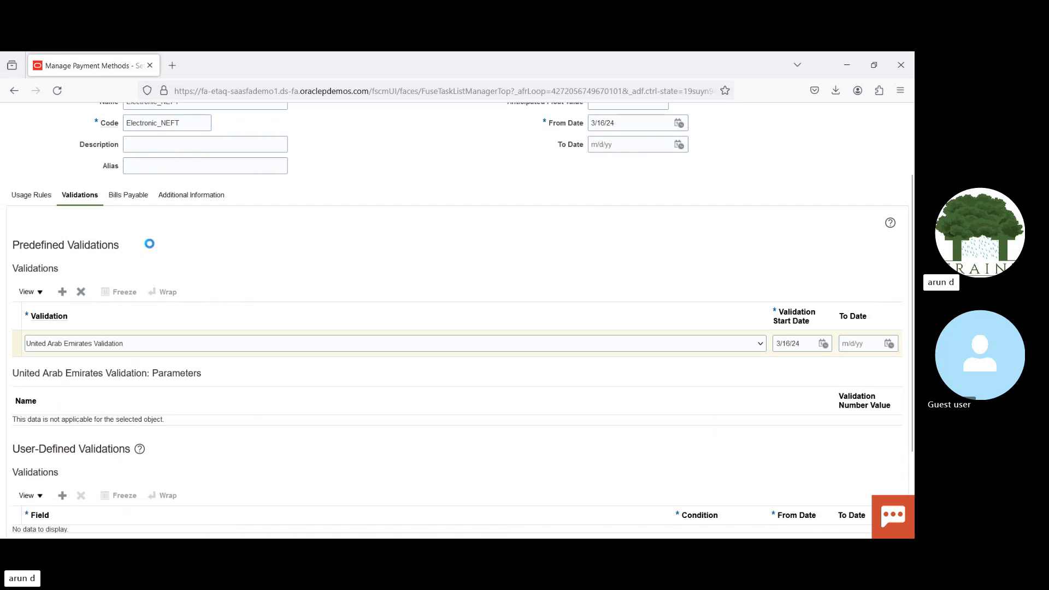
Review the Anticipated Float Value field and the Bills Payable settings, including Maturity Date Override.
{"action": "left_click", "coordinate": [128, 197]}
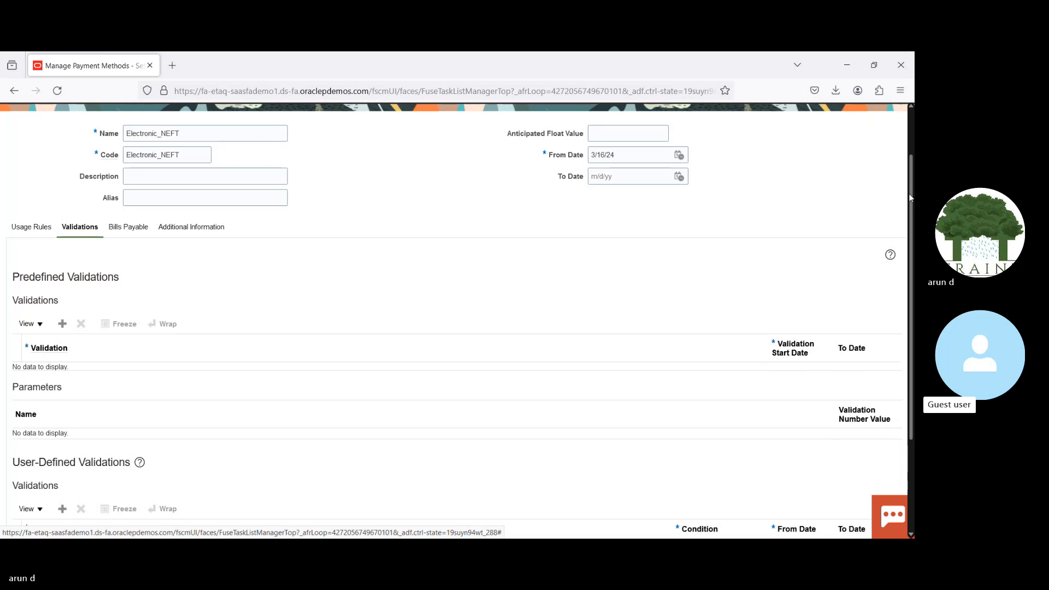
{"action": "scroll", "coordinate": [910, 194], "scroll_direction": "up", "scroll_amount": 2}
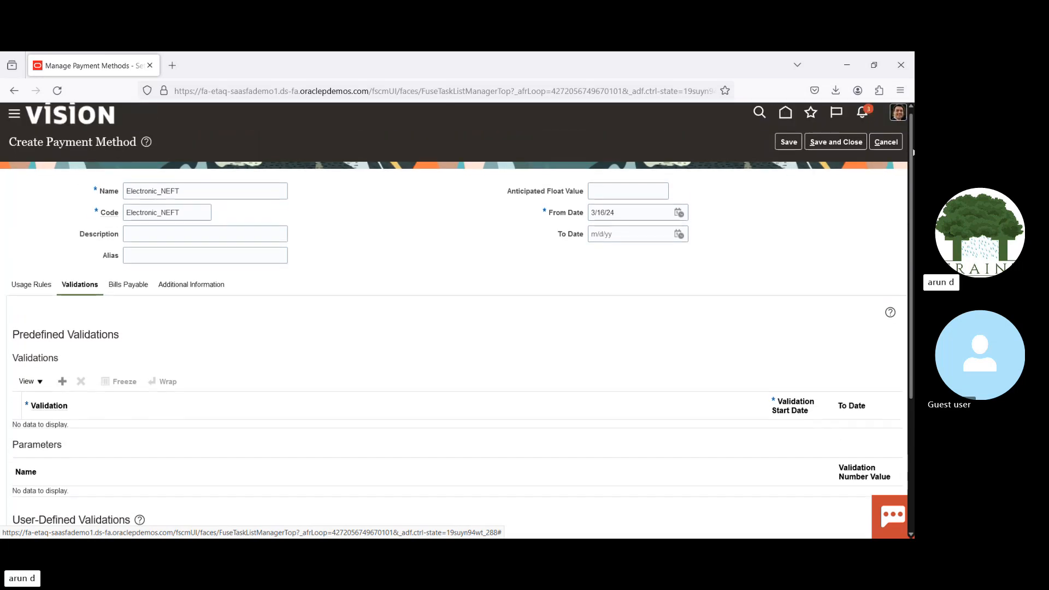
{"action": "triple_click", "coordinate": [519, 198]}
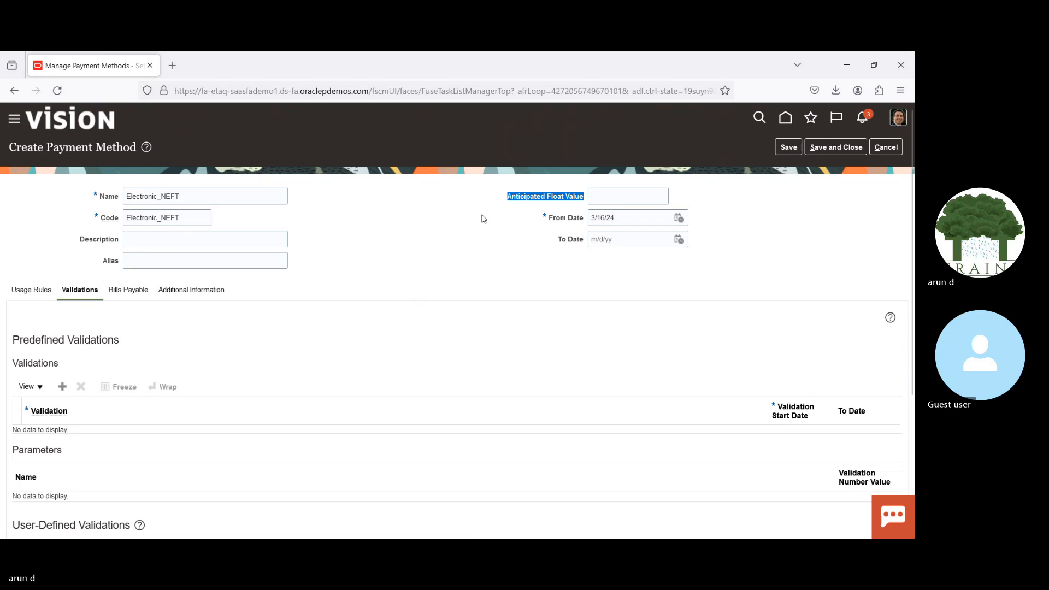
{"action": "left_click", "coordinate": [497, 252]}
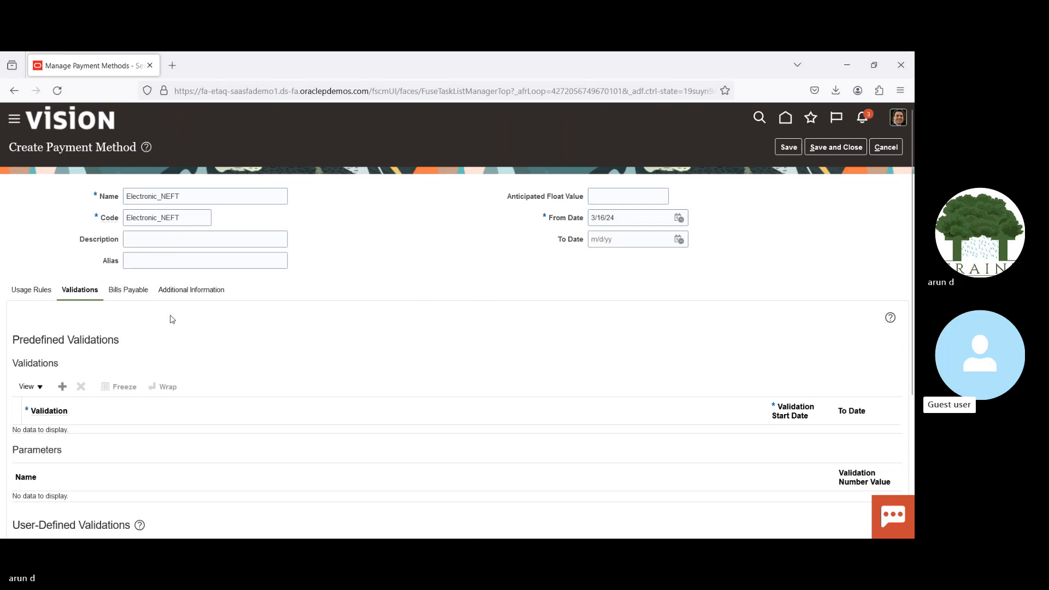
{"action": "left_click", "coordinate": [132, 293]}
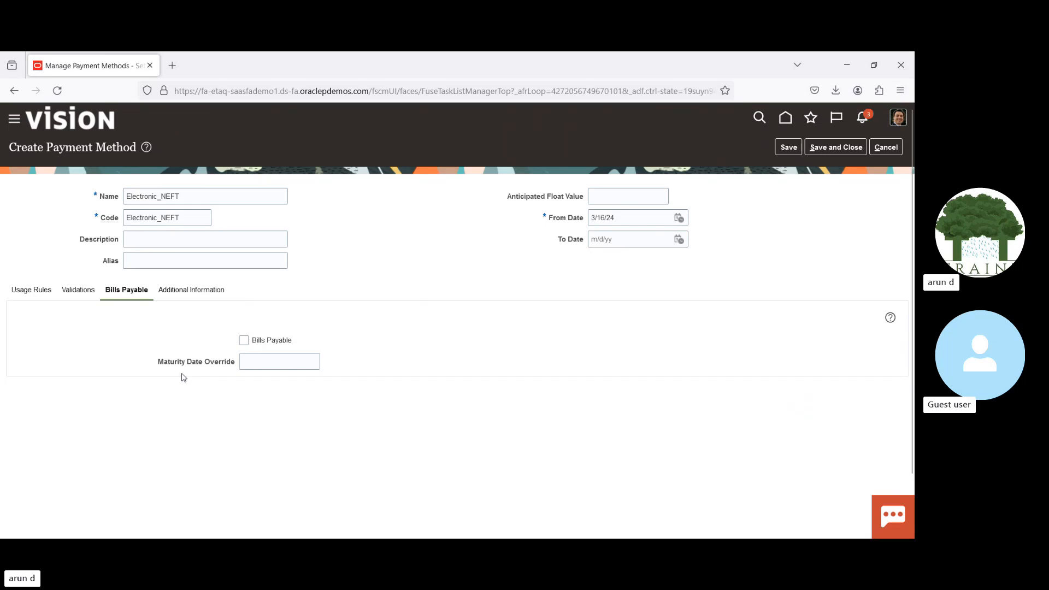
{"action": "left_click_drag", "start_coordinate": [158, 362], "coordinate": [236, 363]}
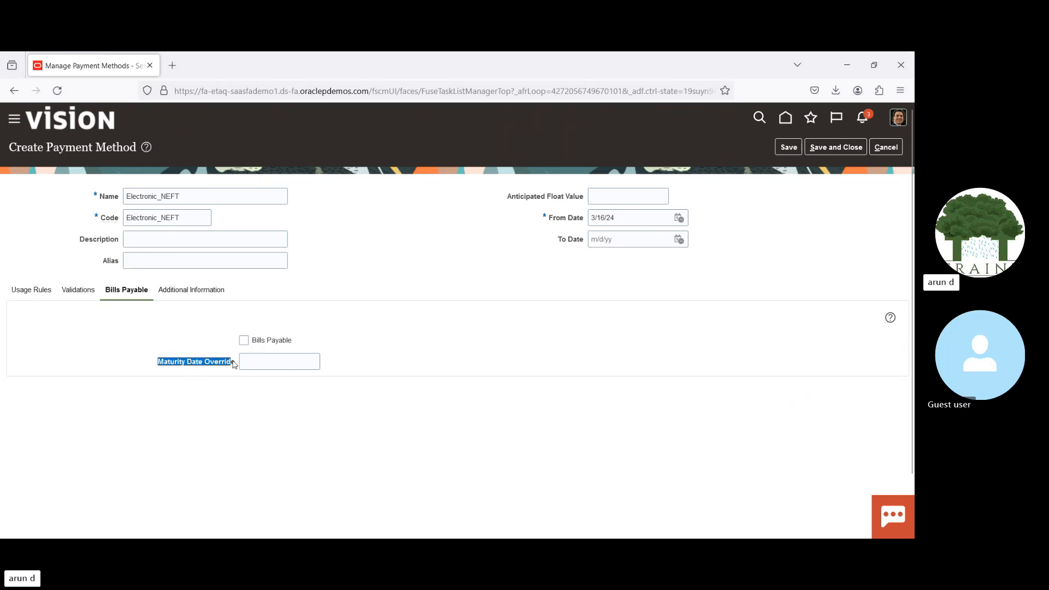
Finish reviewing Maturity Date Override, save and close the Electronic_NEFT payment method, and return to the Payments setup tasks.
{"action": "left_click", "coordinate": [154, 348]}
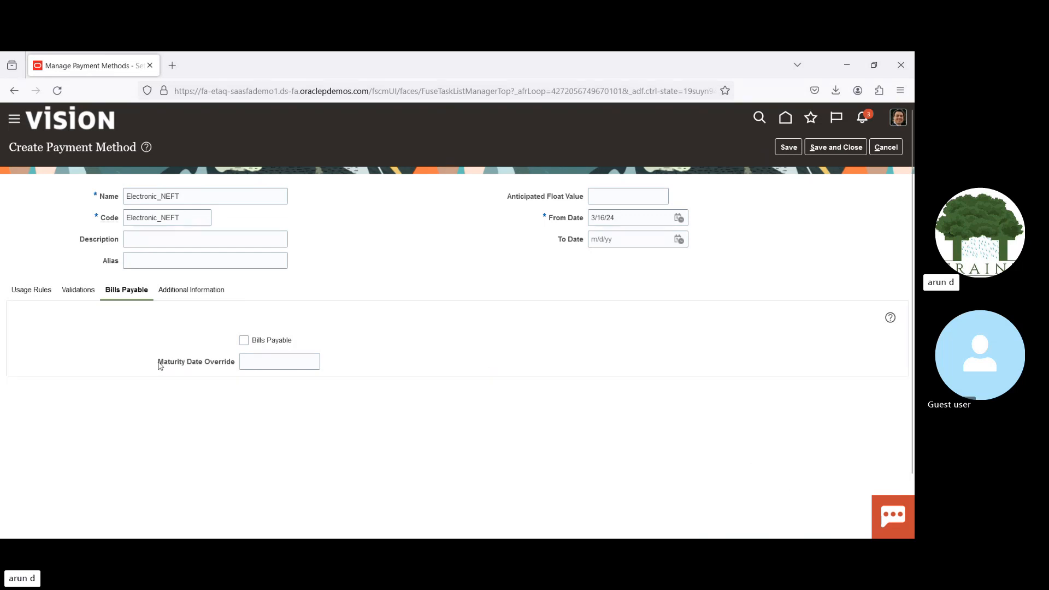
{"action": "left_click_drag", "start_coordinate": [164, 363], "coordinate": [230, 364]}
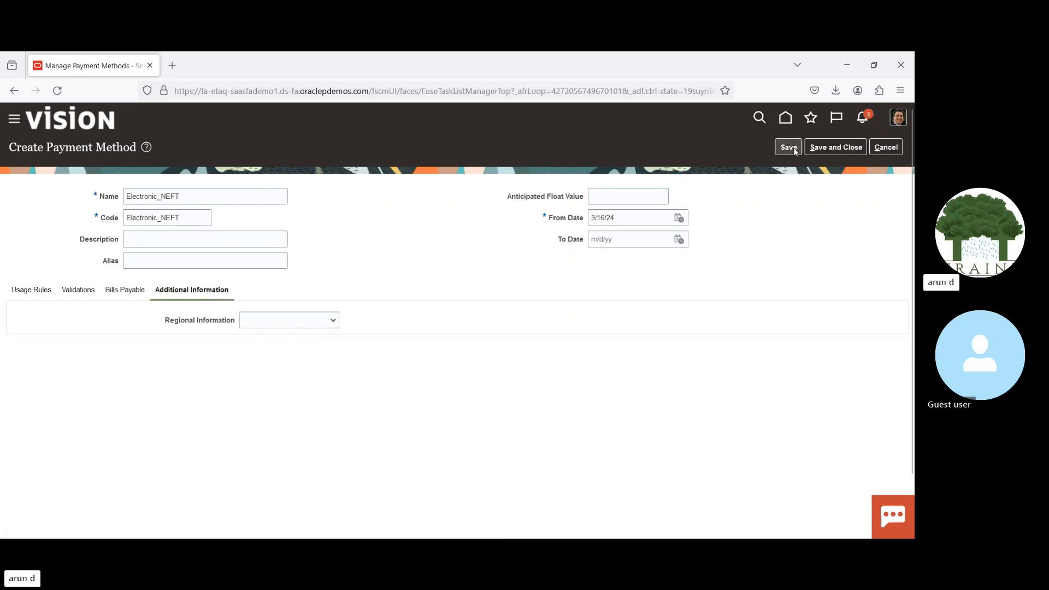
{"action": "left_click", "coordinate": [840, 150]}
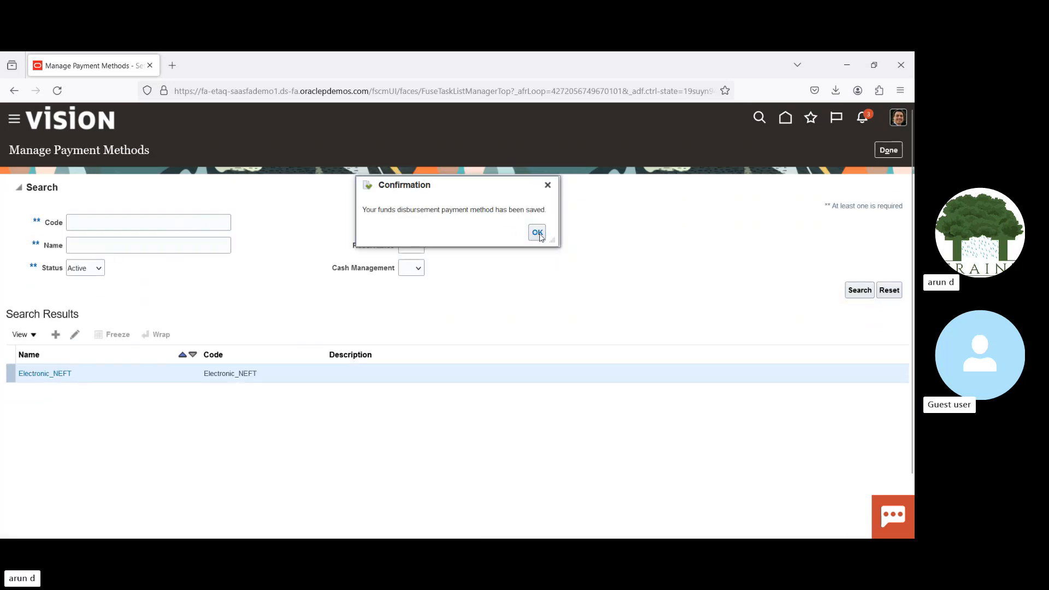
{"action": "left_click", "coordinate": [538, 234]}
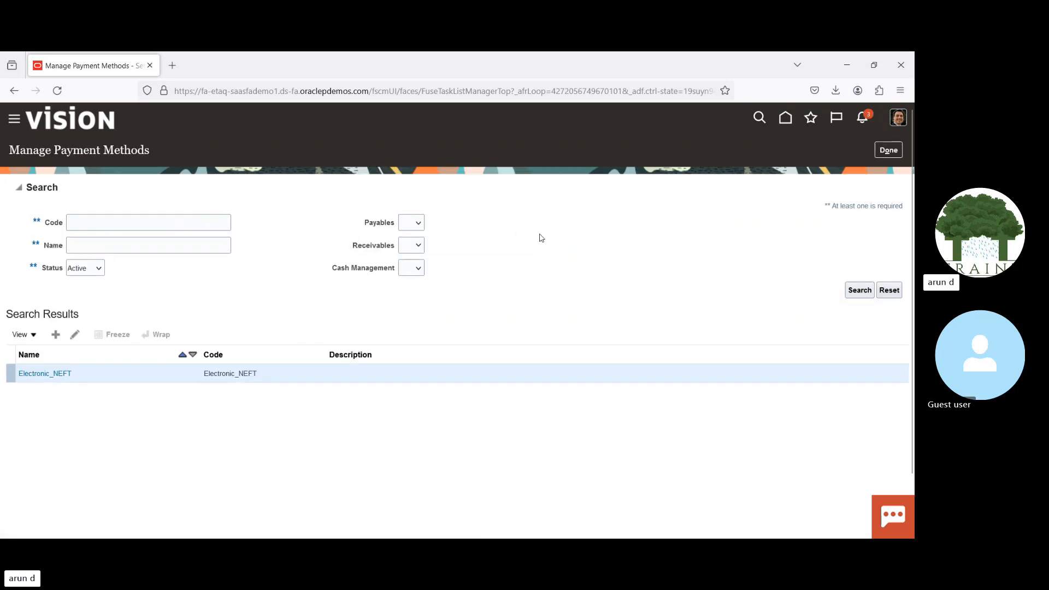
{"action": "left_click", "coordinate": [887, 150]}
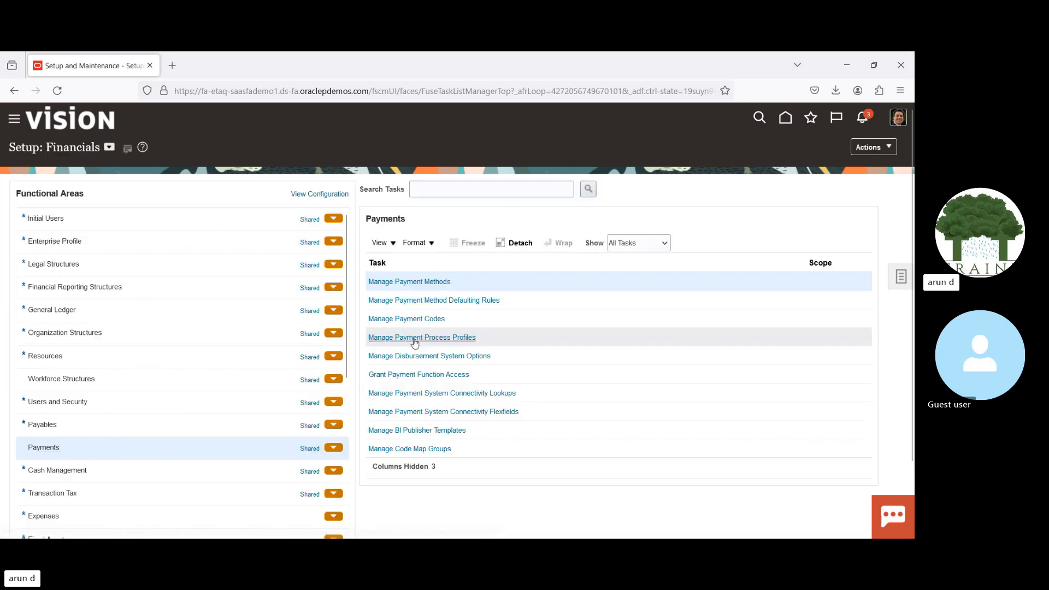
Review the Check payment method defaulting rule for Payables, including its usage and defaulting conditions, save it and return to the Payments tasks.
{"action": "left_click", "coordinate": [429, 300]}
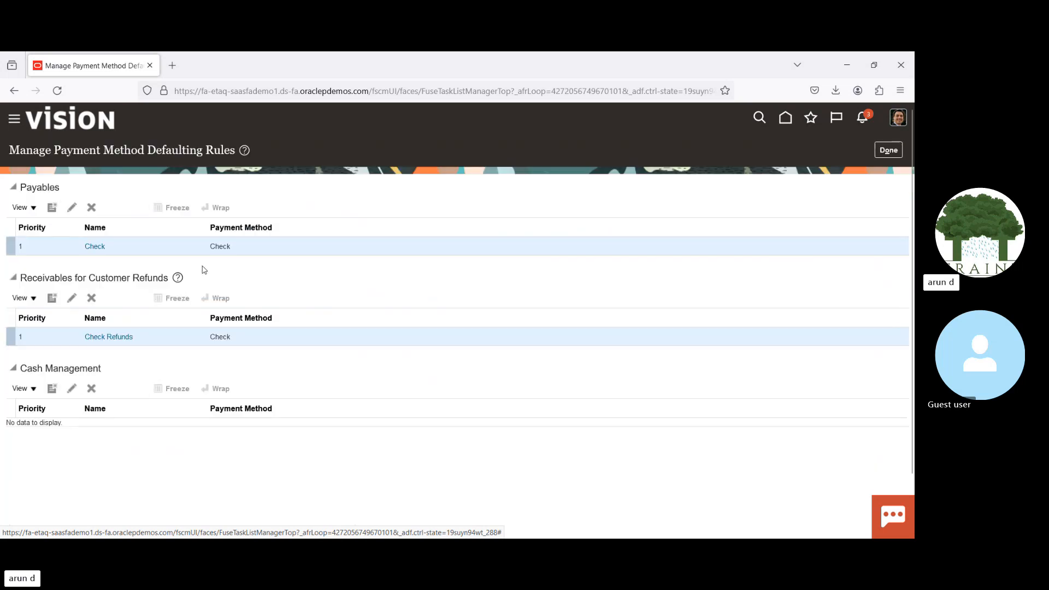
{"action": "left_click", "coordinate": [72, 209]}
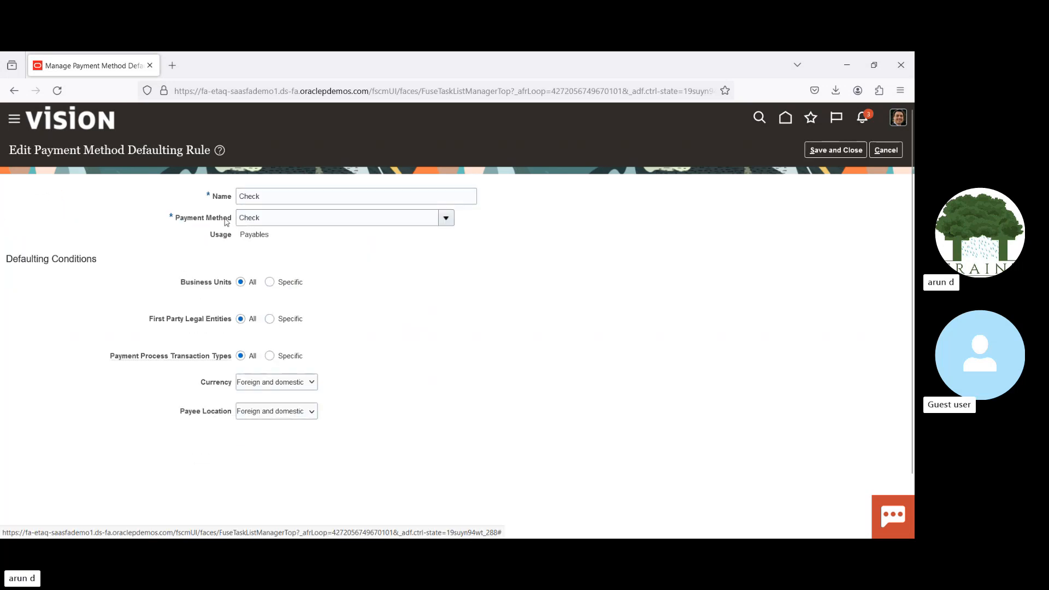
{"action": "left_click_drag", "start_coordinate": [181, 220], "coordinate": [233, 221]}
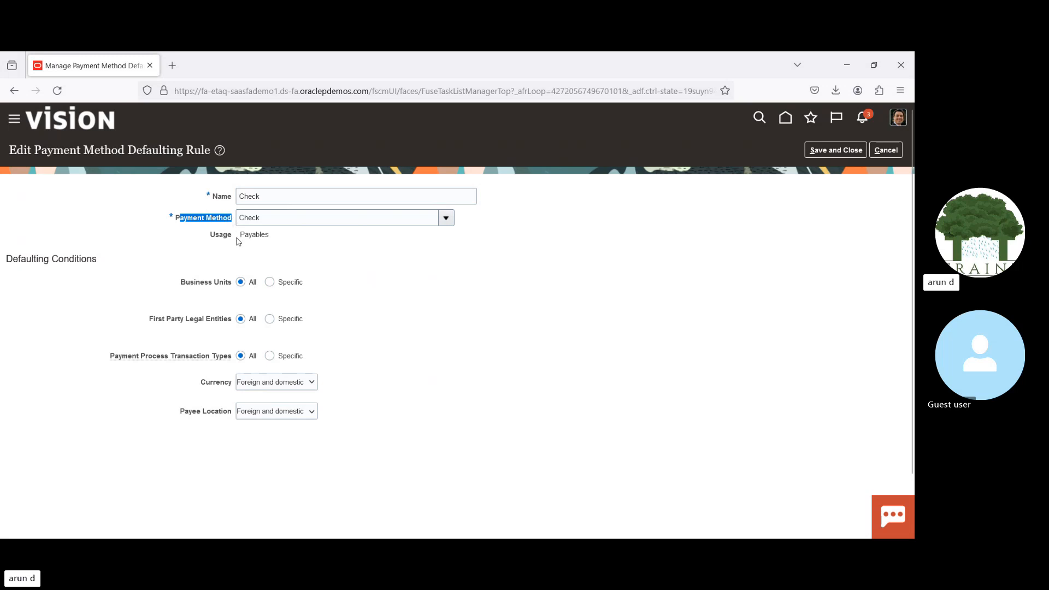
{"action": "left_click_drag", "start_coordinate": [240, 235], "coordinate": [279, 238]}
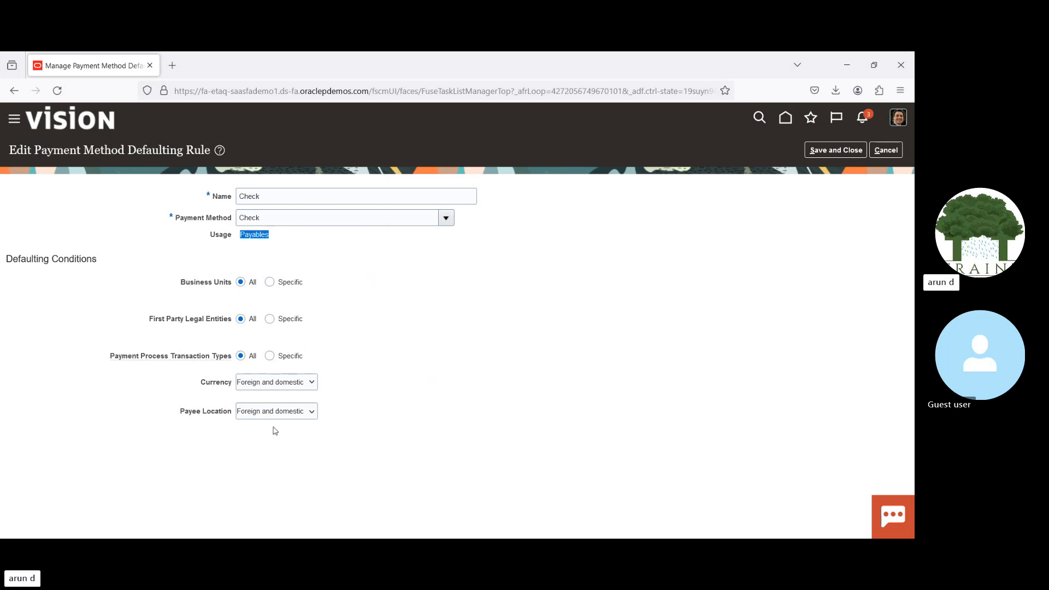
{"action": "left_click", "coordinate": [361, 379]}
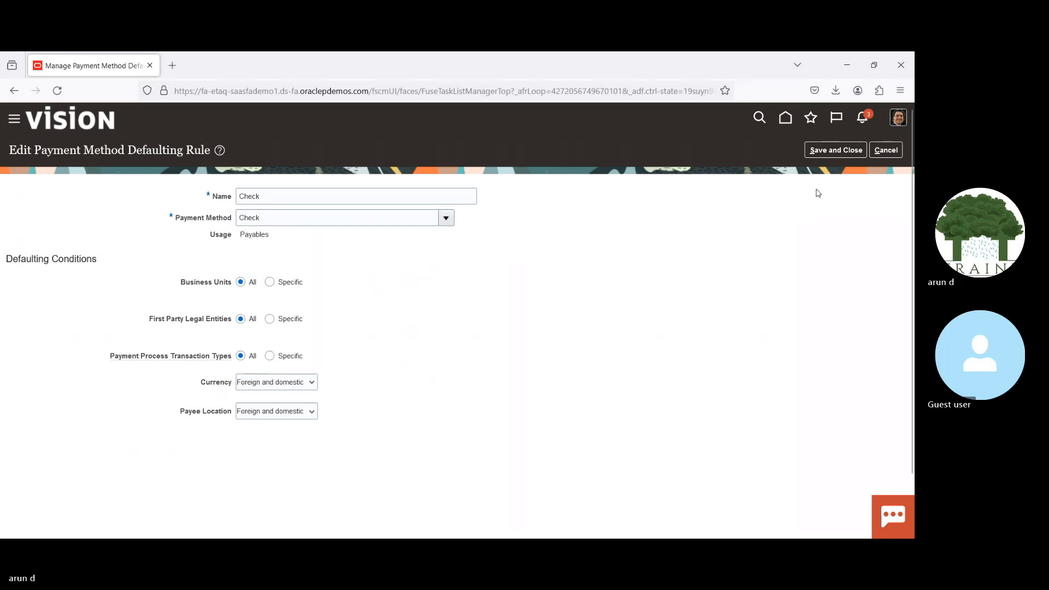
{"action": "left_click", "coordinate": [828, 150]}
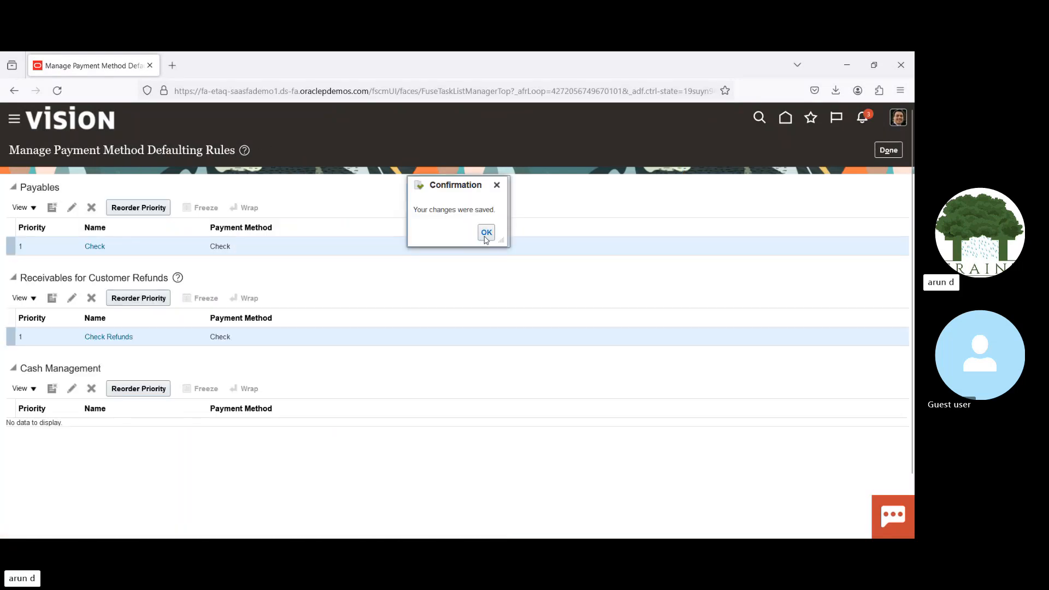
{"action": "left_click", "coordinate": [486, 233]}
{"action": "left_click", "coordinate": [894, 154]}
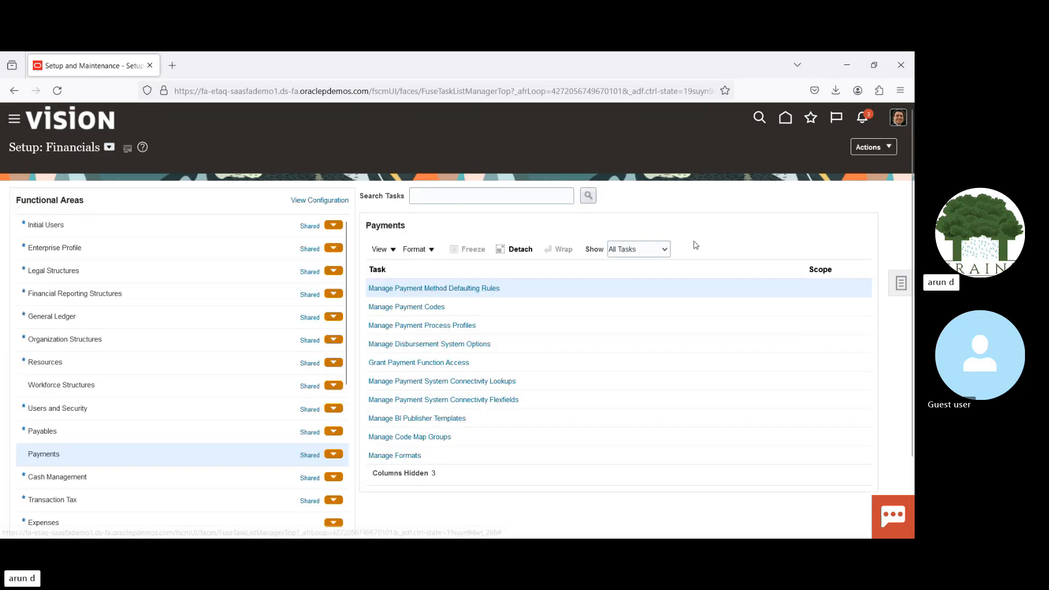
Start creating a new payment process profile and look through the available payment file formats without choosing one.
{"action": "left_click", "coordinate": [439, 321]}
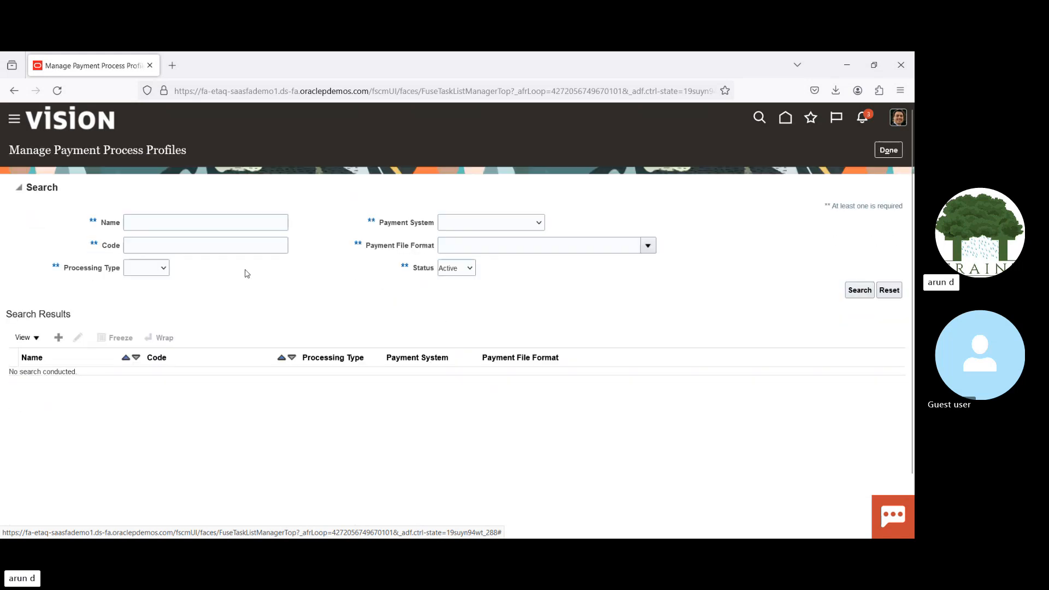
{"action": "left_click", "coordinate": [59, 338]}
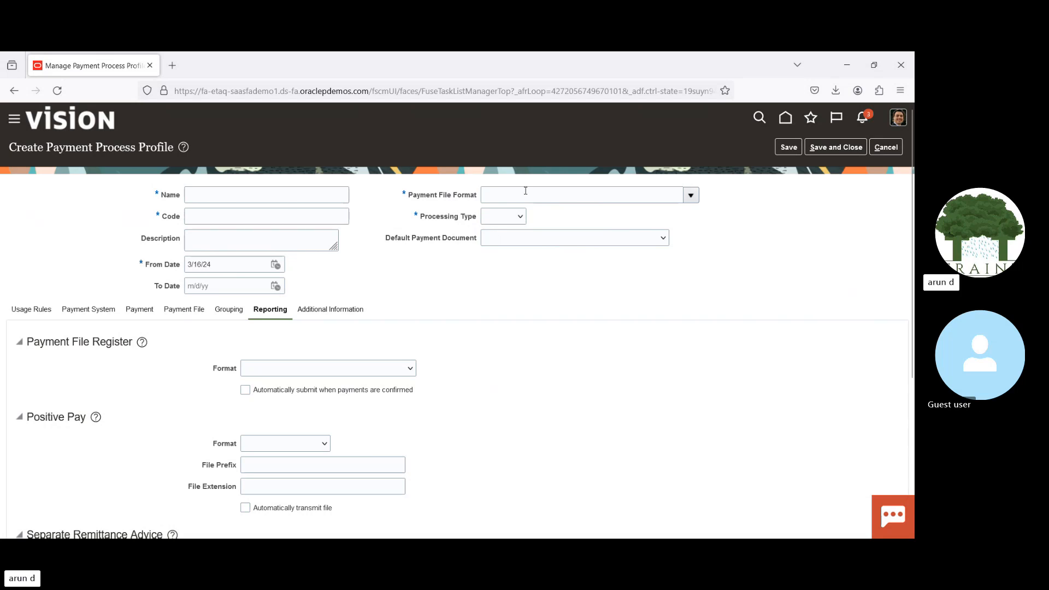
{"action": "left_click", "coordinate": [691, 195]}
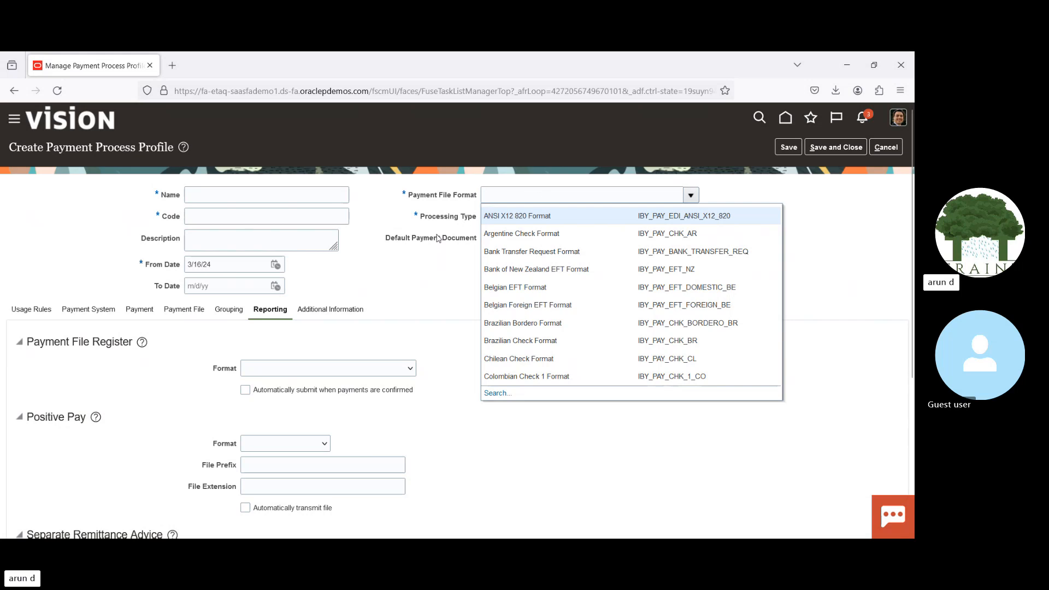
{"action": "left_click", "coordinate": [411, 272]}
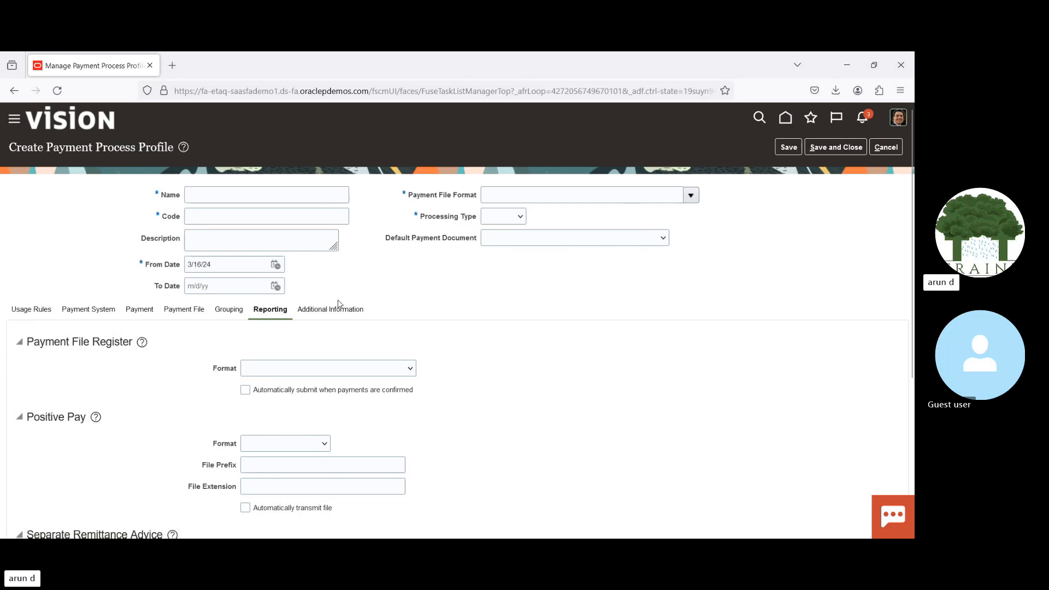
Review the profile's usage rules, trying specific payment methods before restoring All, and look at its payment system setting.
{"action": "left_click", "coordinate": [28, 310]}
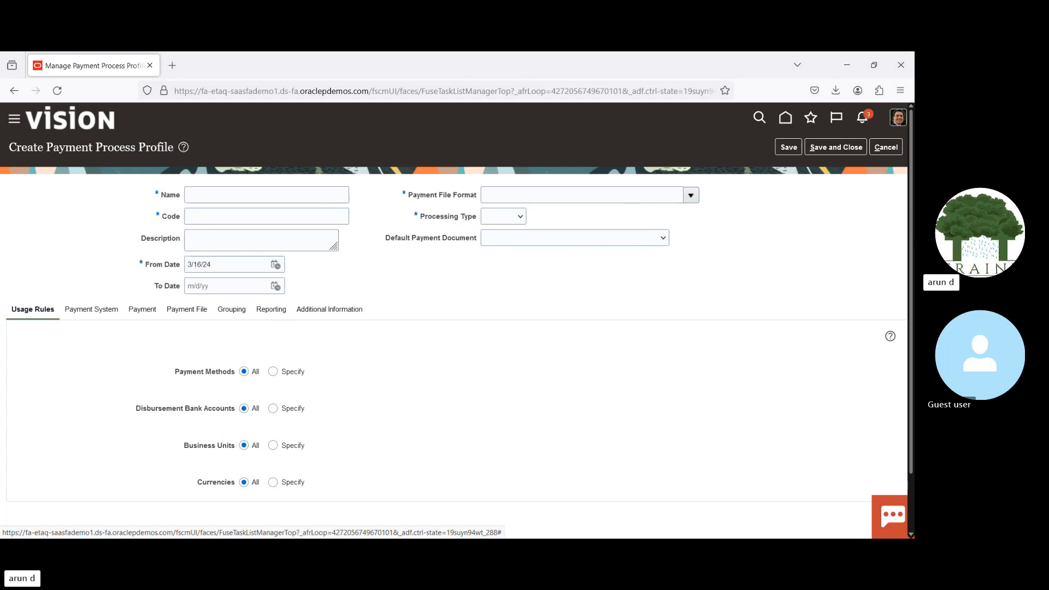
{"action": "scroll", "coordinate": [483, 353], "scroll_direction": "down", "scroll_amount": 2}
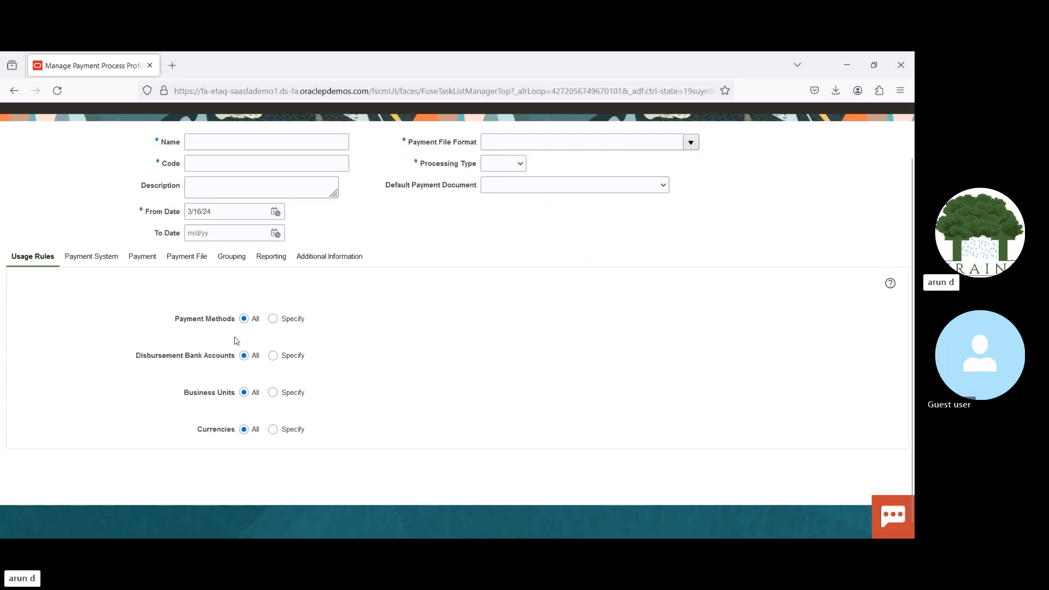
{"action": "left_click", "coordinate": [274, 320]}
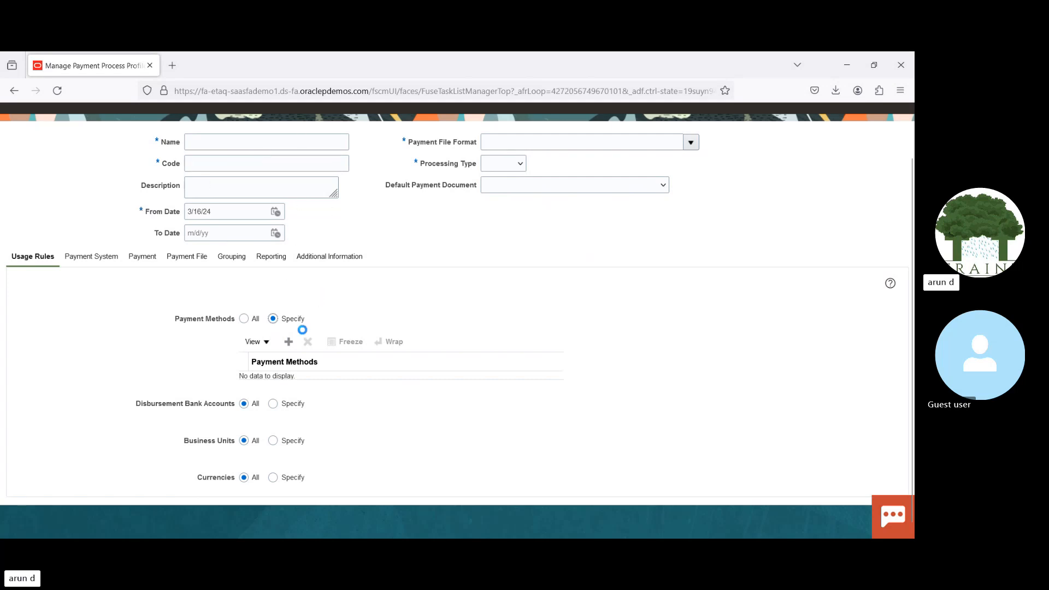
{"action": "left_click", "coordinate": [244, 318]}
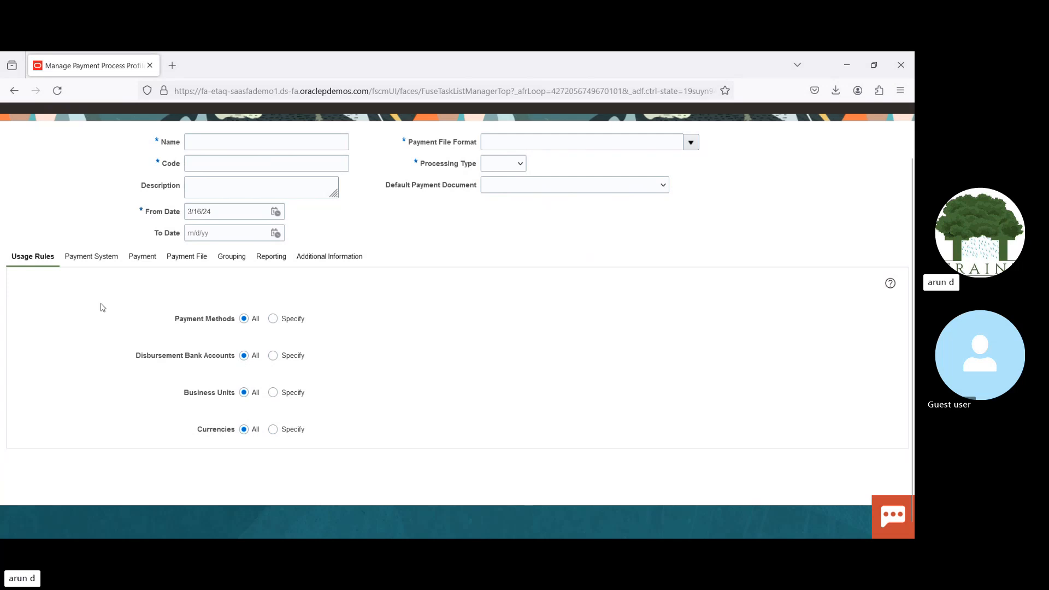
{"action": "left_click", "coordinate": [90, 257]}
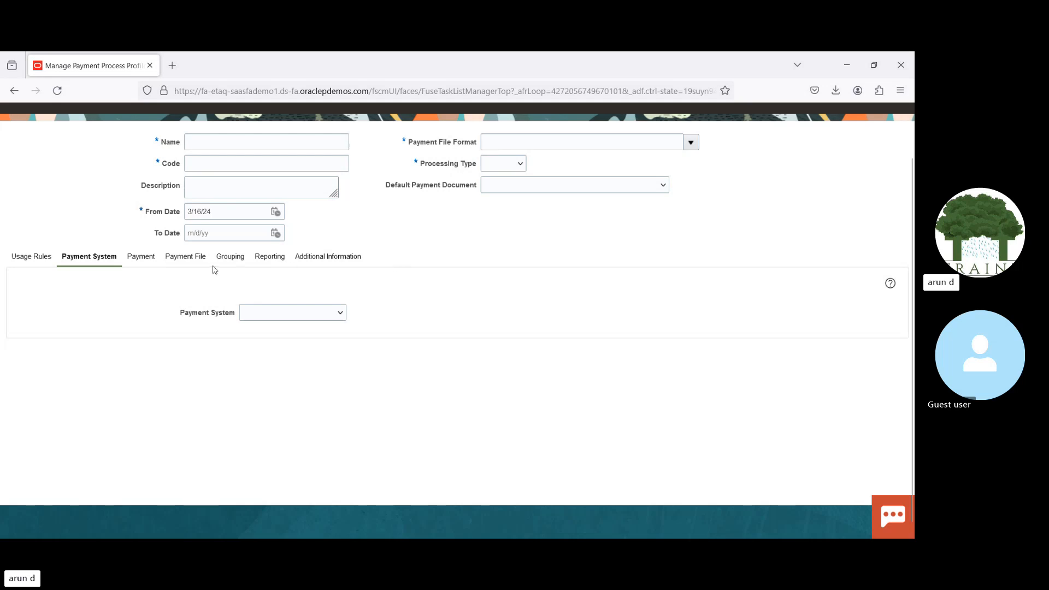
Examine the profile's payment file settings, from grouping rules, limits and sorting to bank instructions, batch booking and overrides.
{"action": "left_click", "coordinate": [147, 257]}
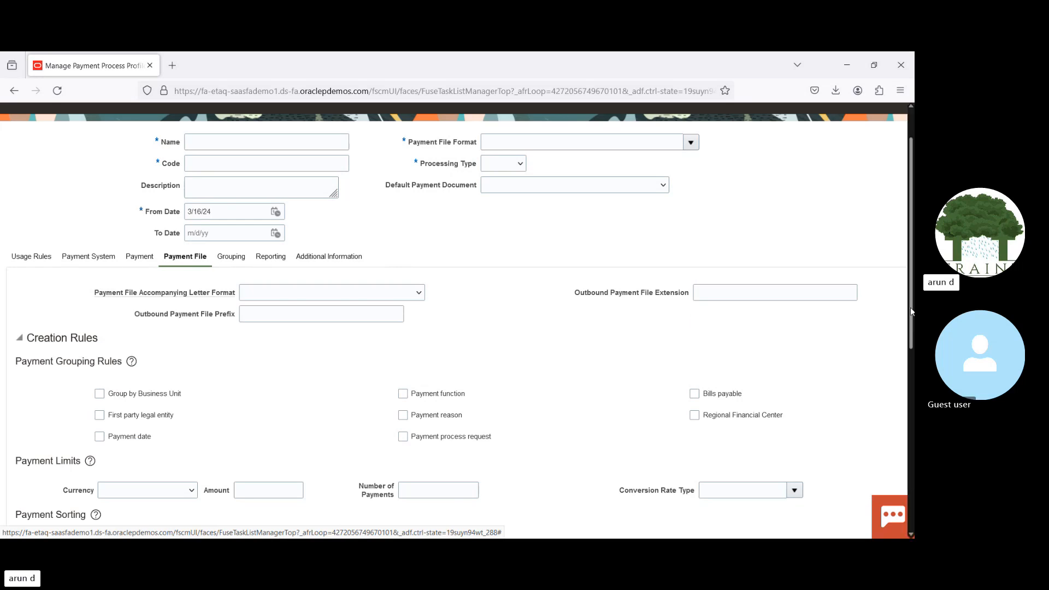
{"action": "scroll", "coordinate": [911, 309], "scroll_direction": "down", "scroll_amount": 1}
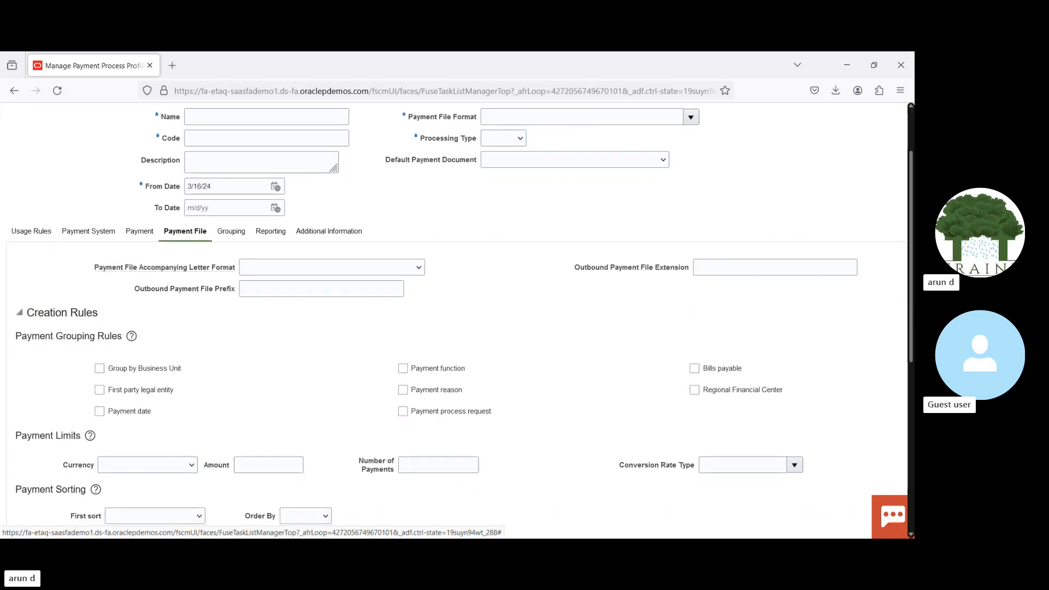
{"action": "scroll", "coordinate": [457, 319], "scroll_direction": "down", "scroll_amount": 1}
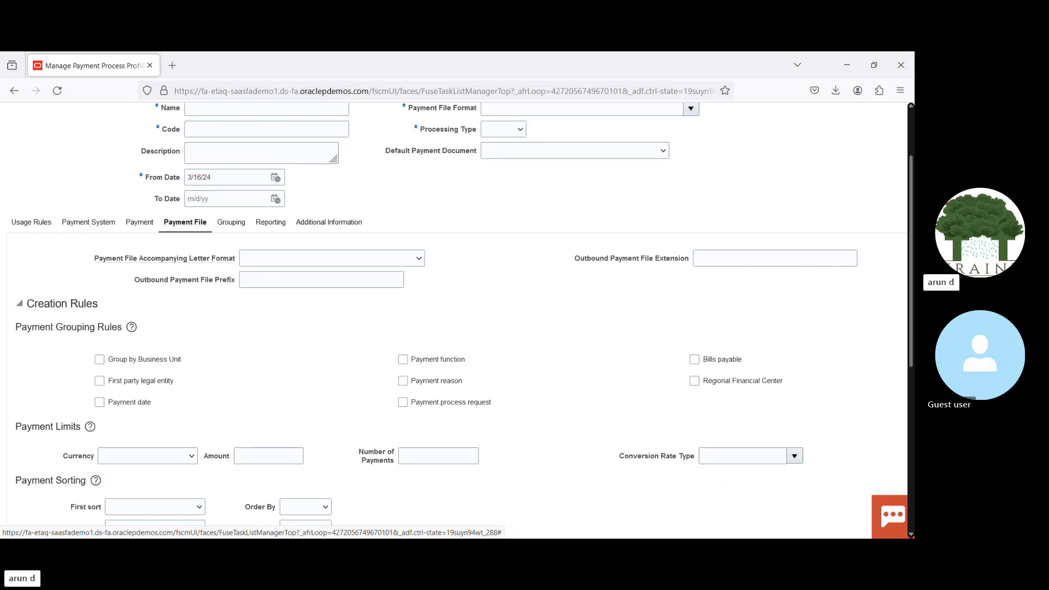
{"action": "scroll", "coordinate": [457, 319], "scroll_direction": "down", "scroll_amount": 1}
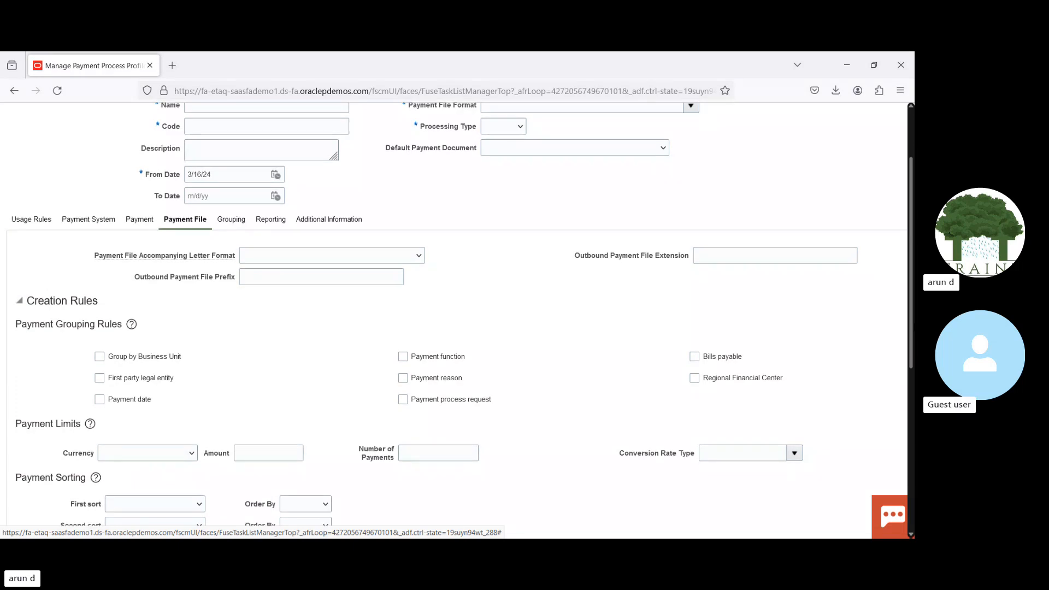
{"action": "scroll", "coordinate": [456, 320], "scroll_direction": "down", "scroll_amount": 3}
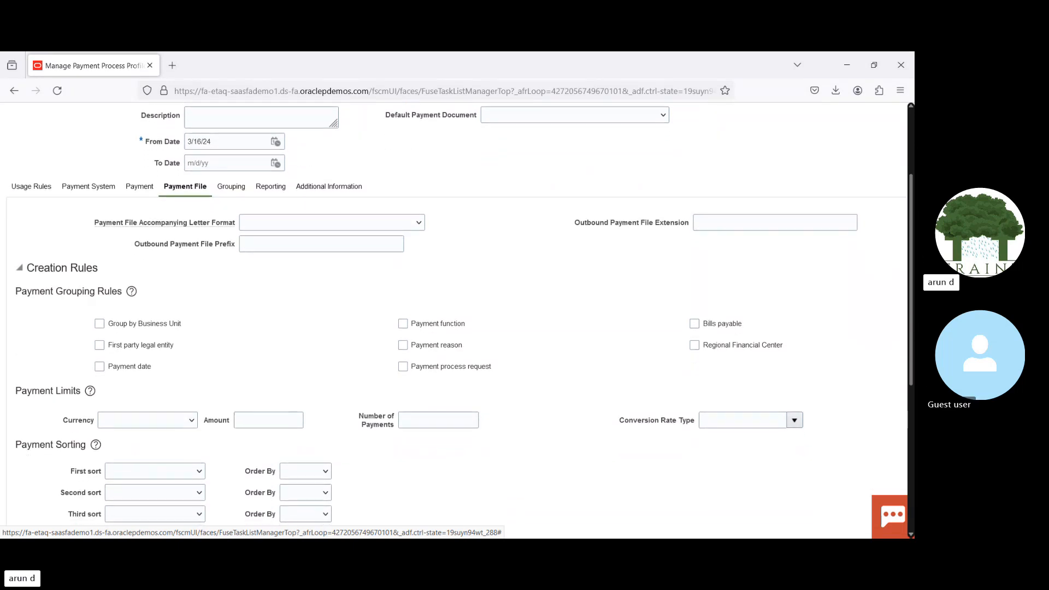
{"action": "scroll", "coordinate": [379, 290], "scroll_direction": "down", "scroll_amount": 5}
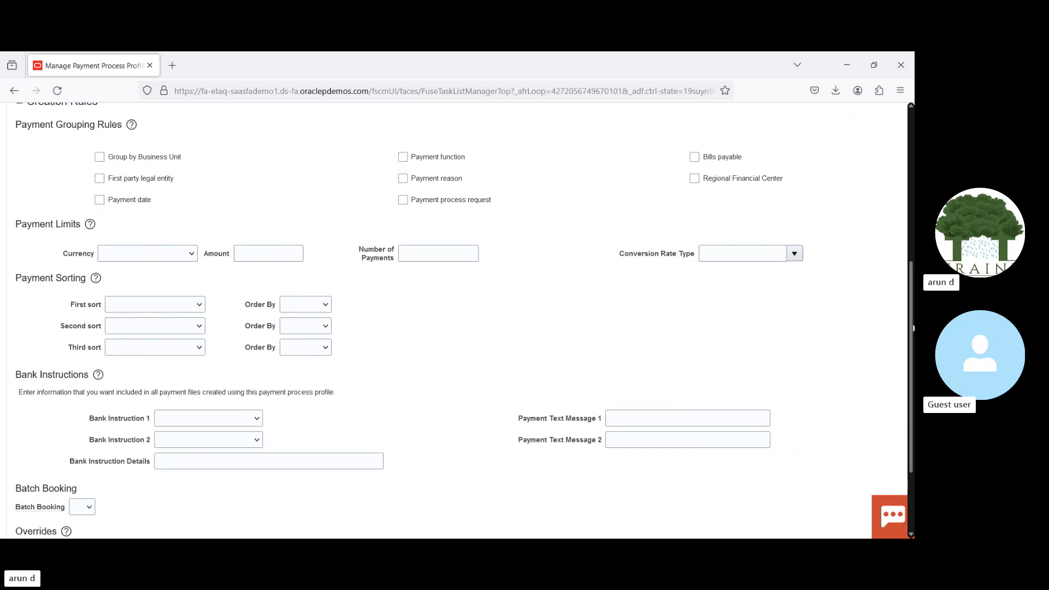
{"action": "scroll", "coordinate": [913, 329], "scroll_direction": "down", "scroll_amount": 2}
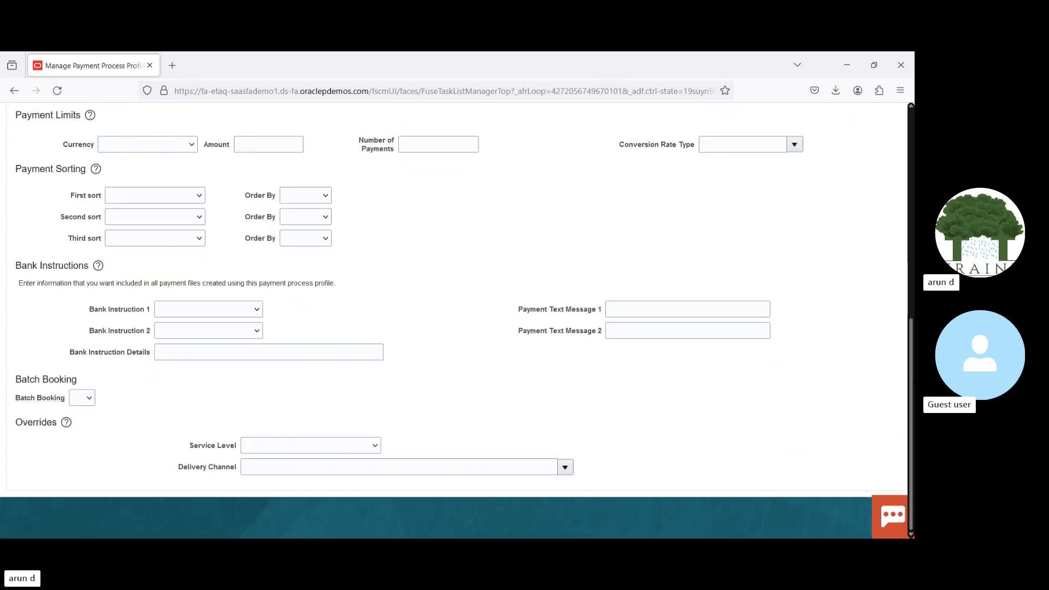
{"action": "scroll", "coordinate": [911, 371], "scroll_direction": "up", "scroll_amount": 1}
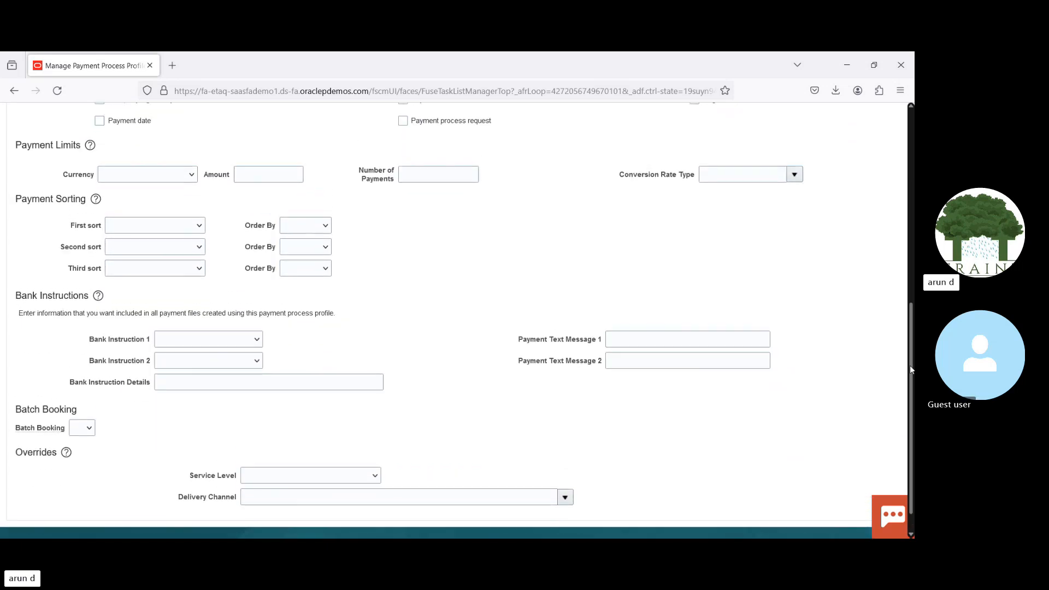
Set Batch Booking to Yes in the payment file settings and try to open the profile's grouping settings.
{"action": "mouse_move", "coordinate": [910, 365]}
{"action": "left_mouse_down"}
{"action": "mouse_move", "coordinate": [900, 229]}
{"action": "mouse_move", "coordinate": [902, 368]}
{"action": "left_mouse_up"}
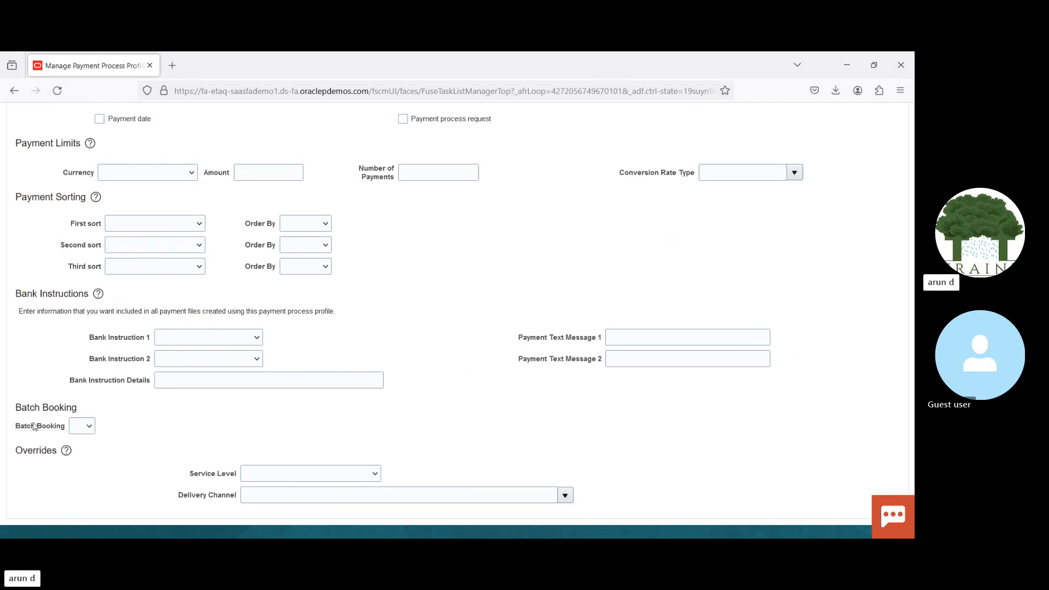
{"action": "left_click", "coordinate": [86, 475]}
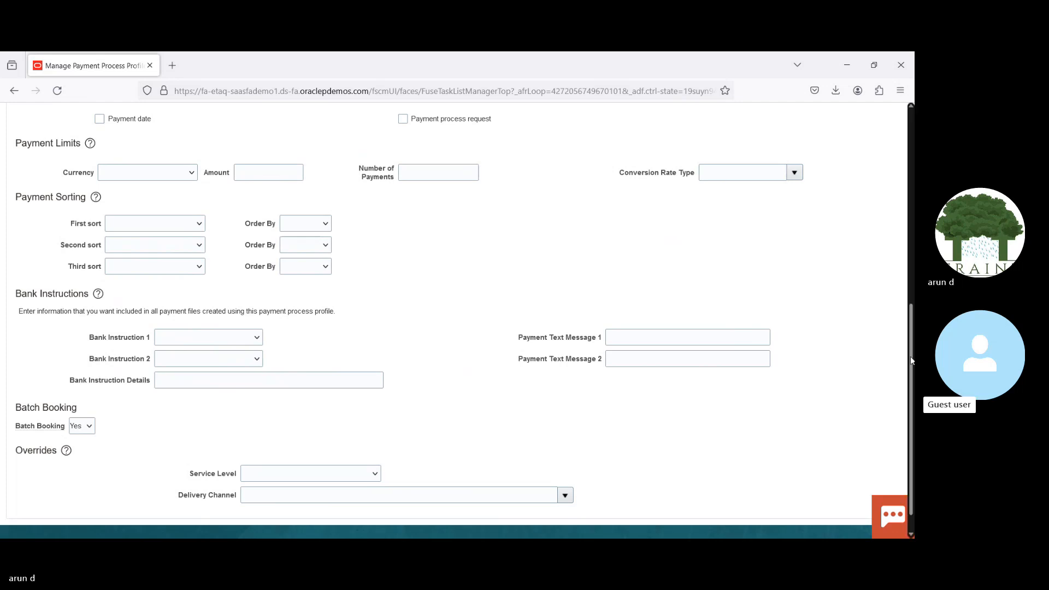
{"action": "left_click_drag", "start_coordinate": [911, 356], "coordinate": [907, 176]}
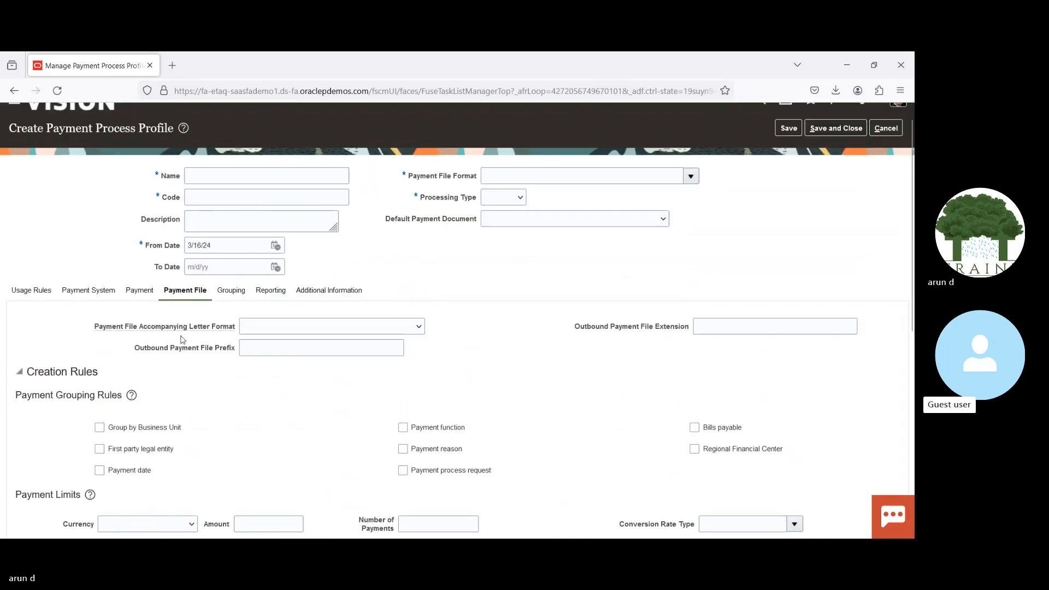
{"action": "left_click", "coordinate": [236, 292]}
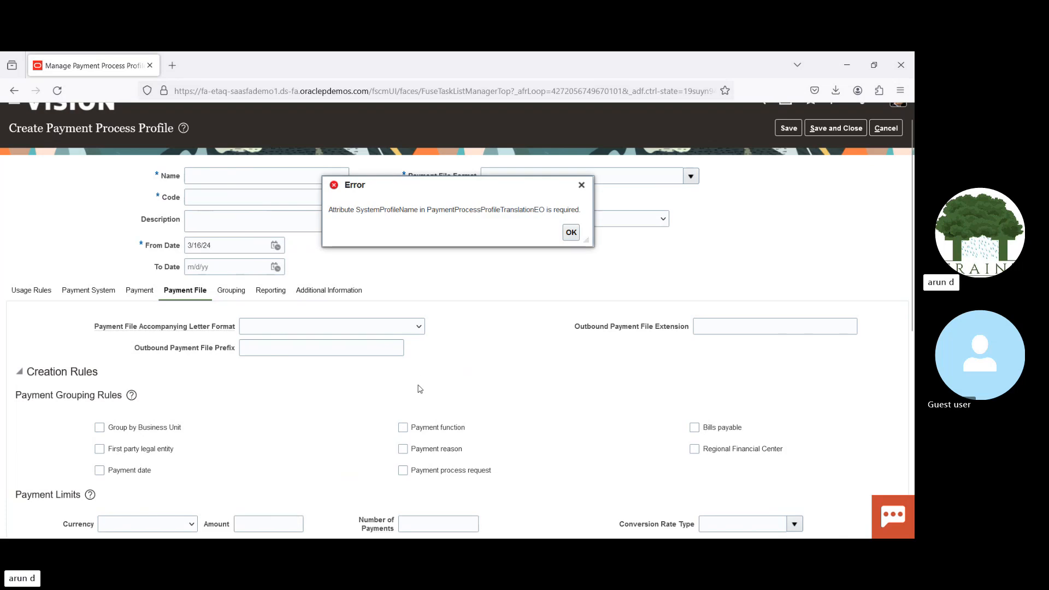
{"action": "left_click", "coordinate": [568, 233]}
Enter BPI PPP as both the name and the code of the new payment process profile.
{"action": "left_click", "coordinate": [254, 178]}
{"action": "type", "text": "B"}
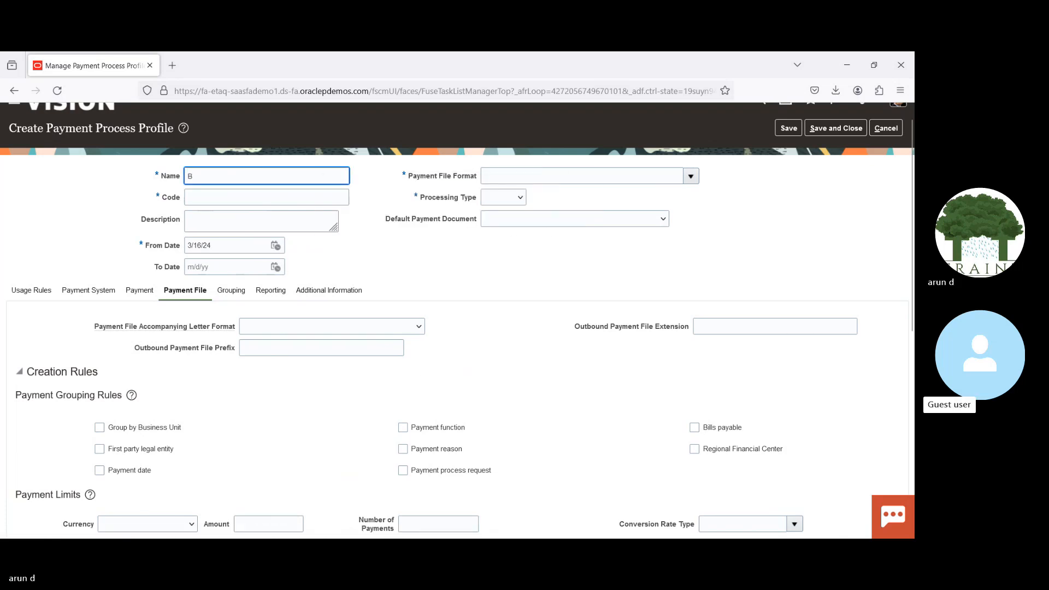
{"action": "type", "text": "PI"}
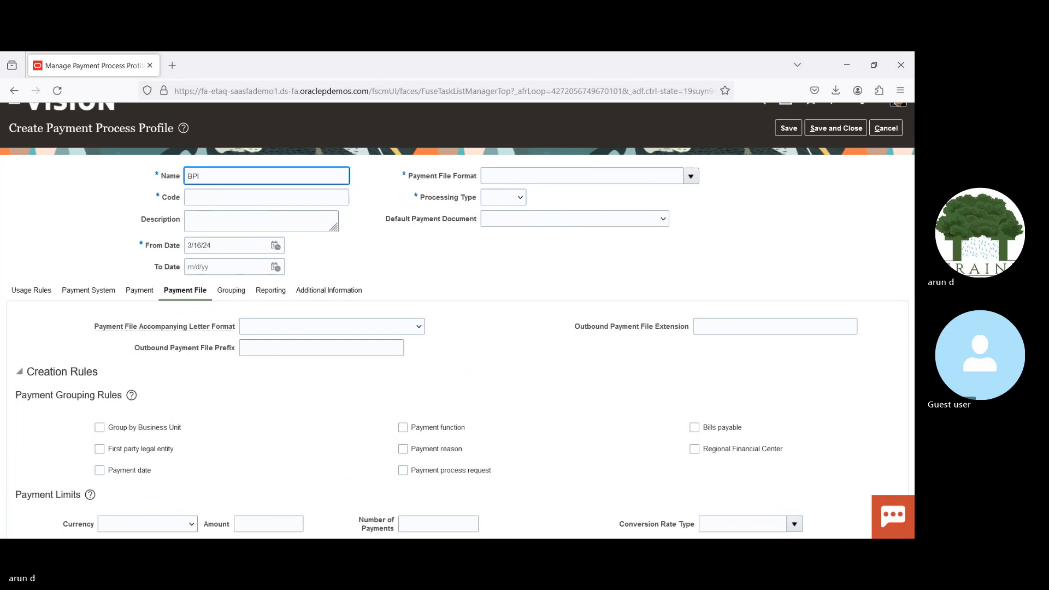
{"action": "type", "text": " PPP"}
{"action": "key", "text": "ctrl+a"}
{"action": "key", "text": "ctrl+c"}
{"action": "key", "text": "Tab"}
{"action": "key", "text": "ctrl+v"}
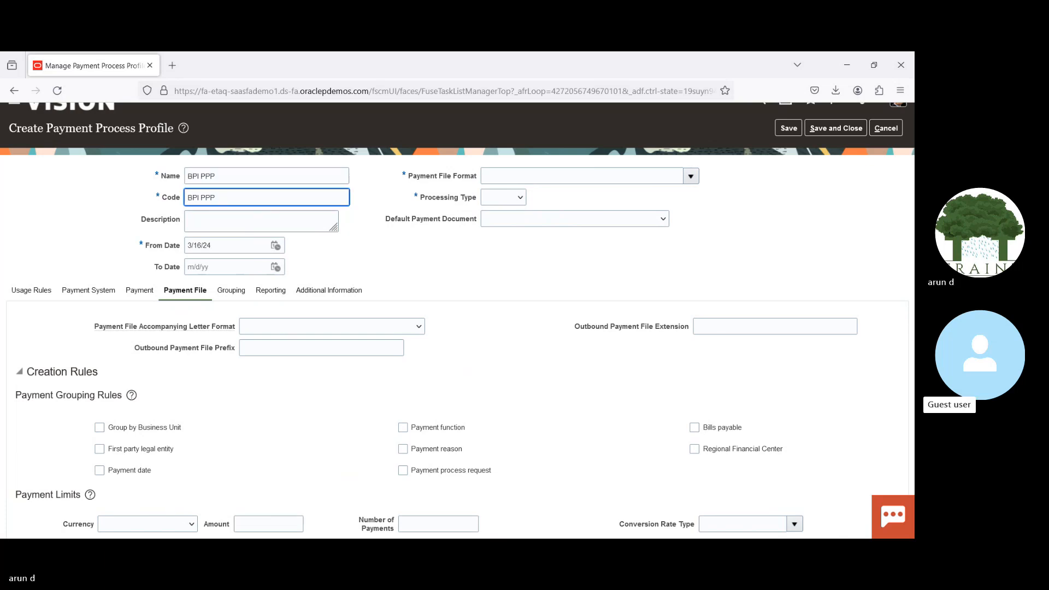
{"action": "key", "text": "Tab"}
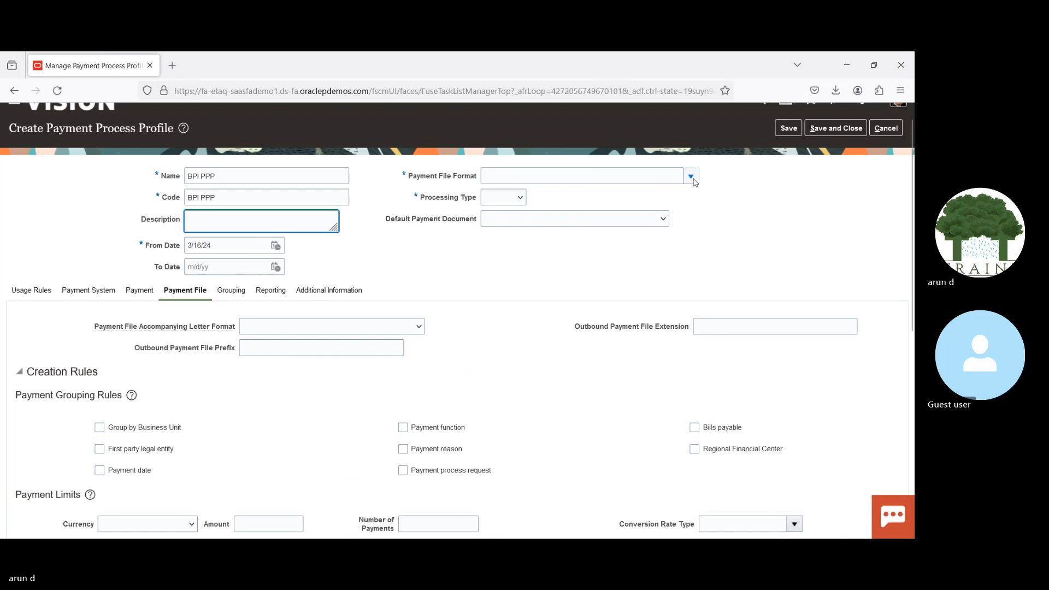
Set the profile's payment file format to Bank of New Zealand EFT Format and its processing type to Electronic.
{"action": "left_click", "coordinate": [691, 177]}
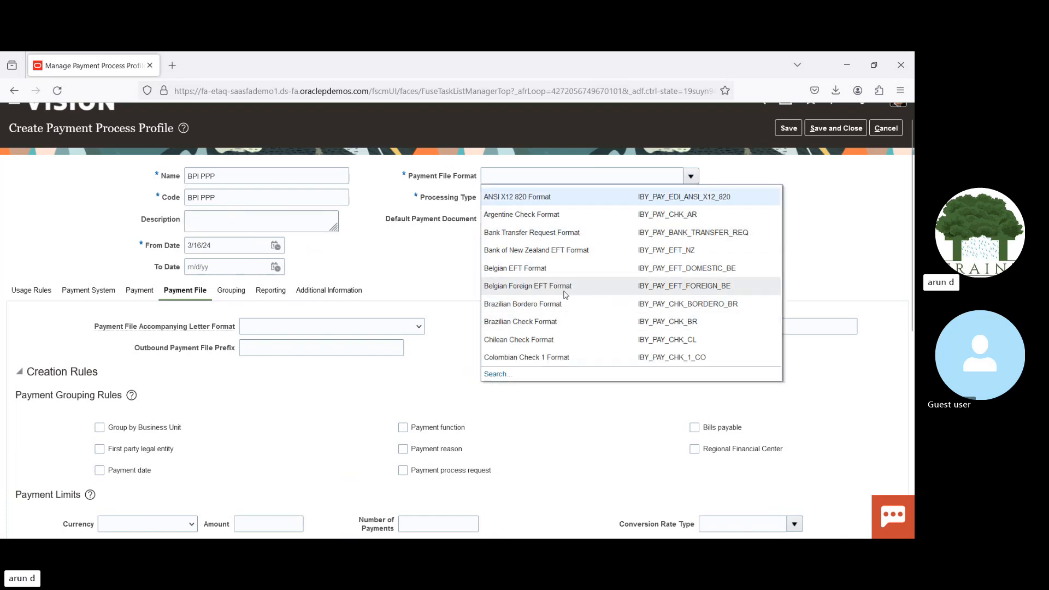
{"action": "left_click", "coordinate": [557, 250]}
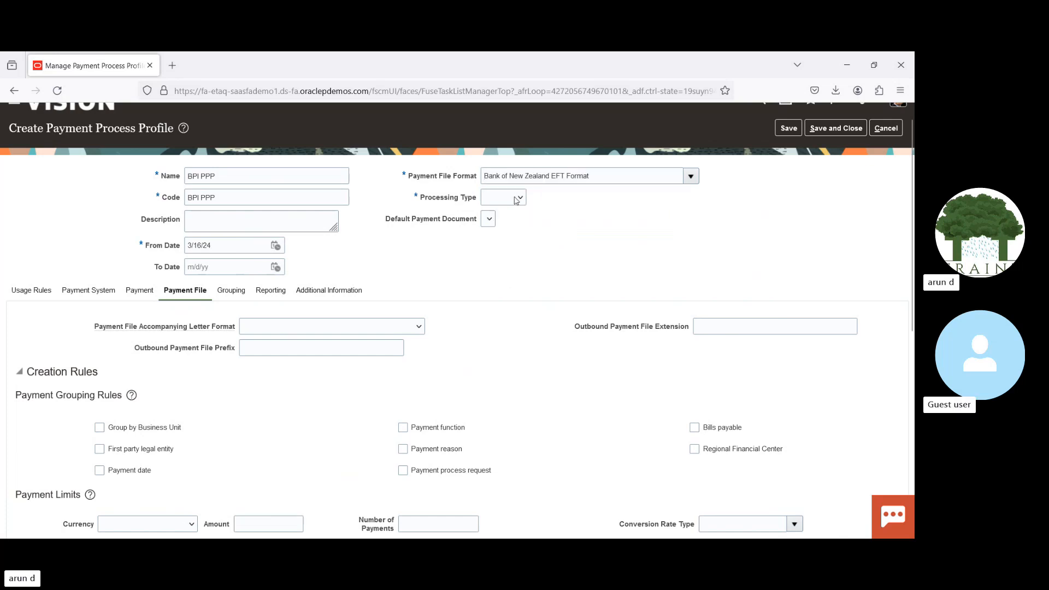
{"action": "left_click", "coordinate": [505, 230]}
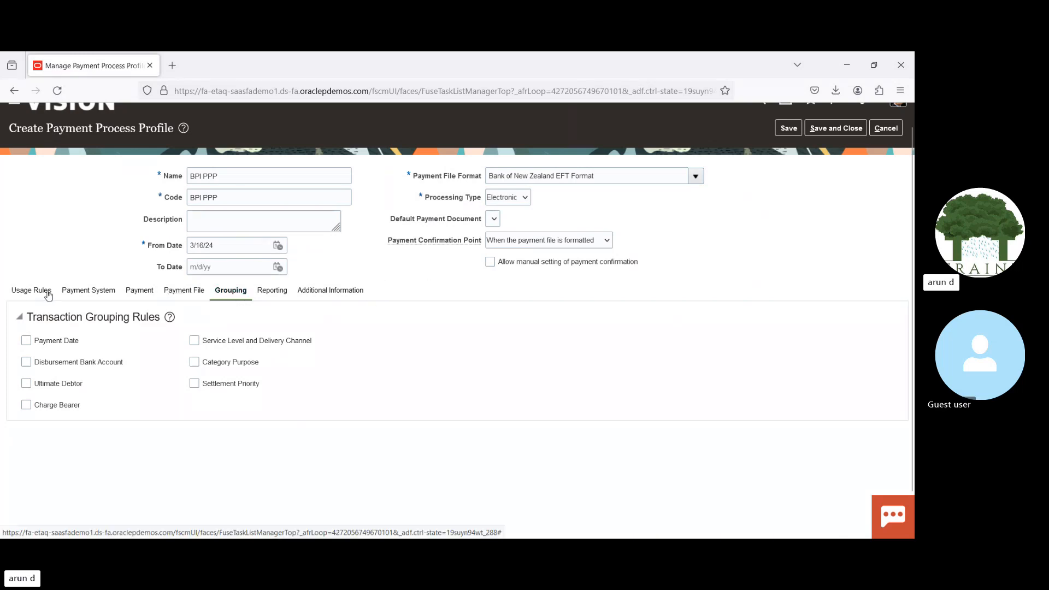
Recheck the payment file settings and usage rules before saving the profile and returning to the Payments setup tasks.
{"action": "left_click", "coordinate": [188, 292]}
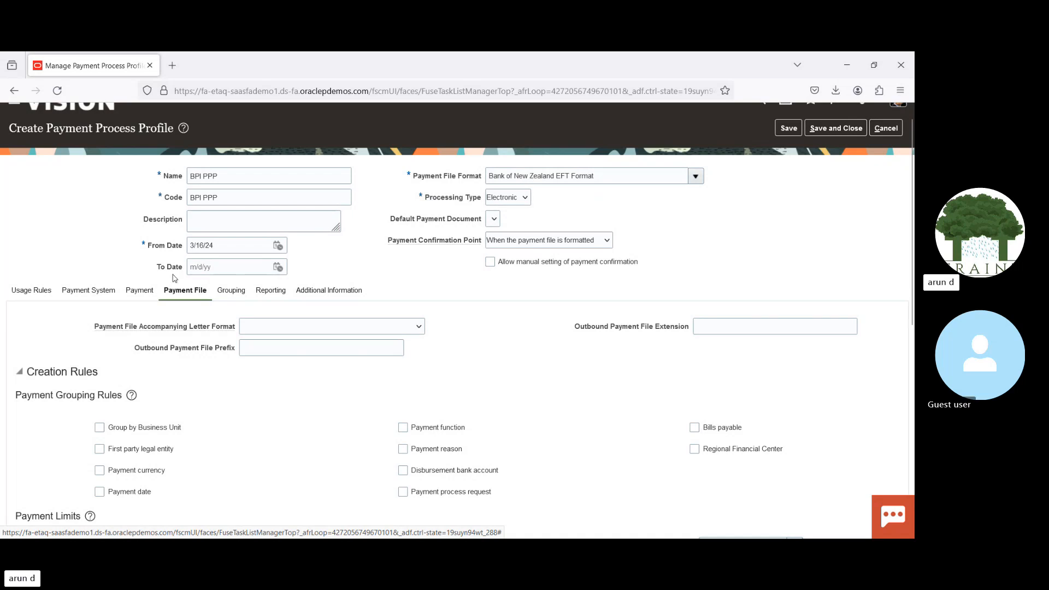
{"action": "left_click", "coordinate": [24, 295]}
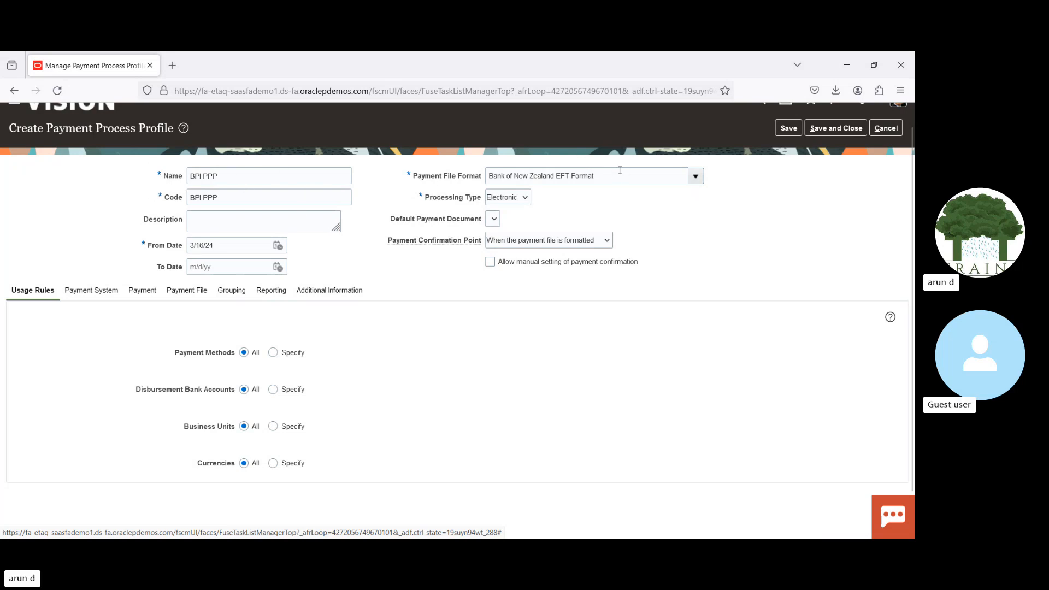
{"action": "left_click", "coordinate": [829, 129]}
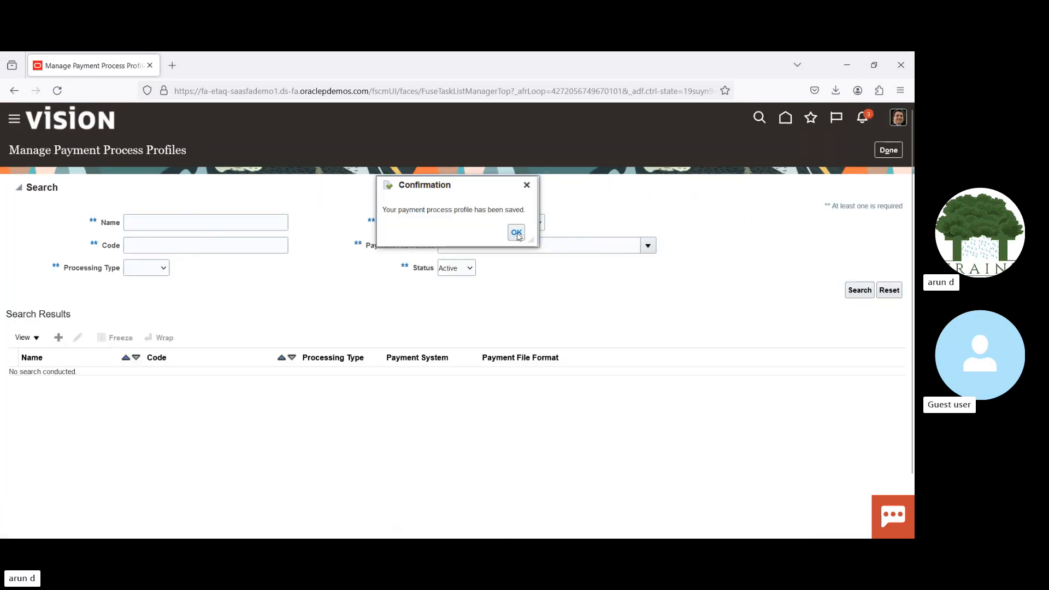
{"action": "left_click", "coordinate": [516, 234]}
{"action": "left_click", "coordinate": [890, 151]}
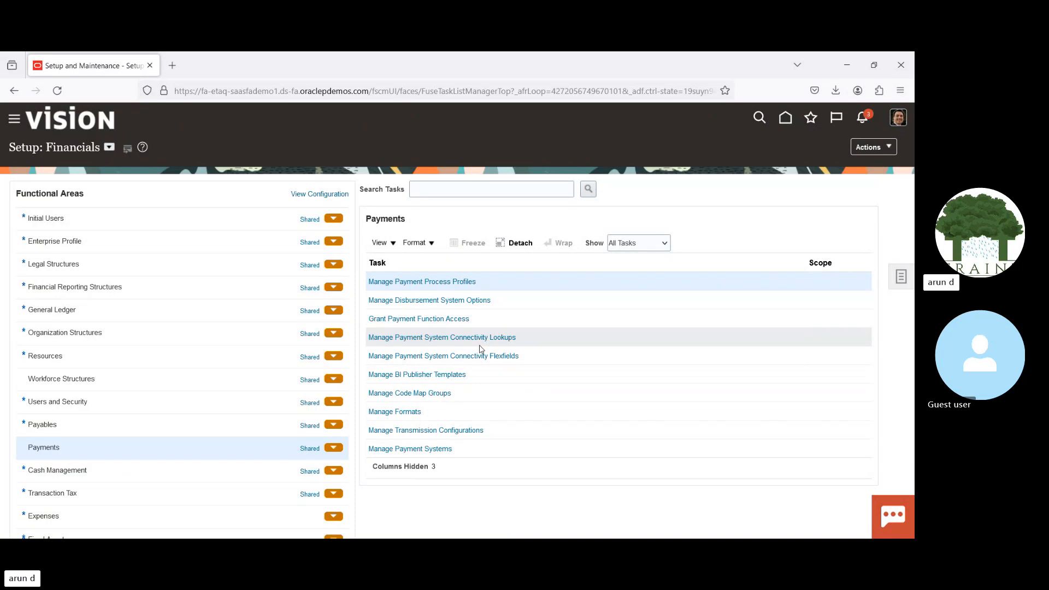
Start creating a transmission configuration that uses the Http(s) POST Request protocol.
{"action": "left_click", "coordinate": [409, 434]}
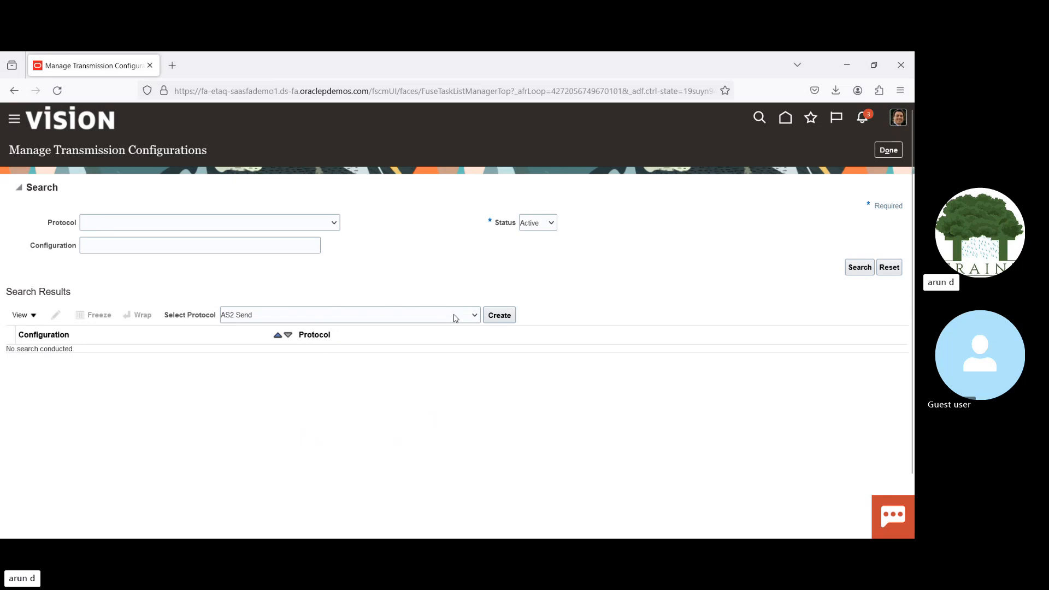
{"action": "key", "text": "Down"}
{"action": "key", "text": "Down"}
{"action": "key", "text": "Down"}
{"action": "key", "text": "Down"}
{"action": "key", "text": "Down"}
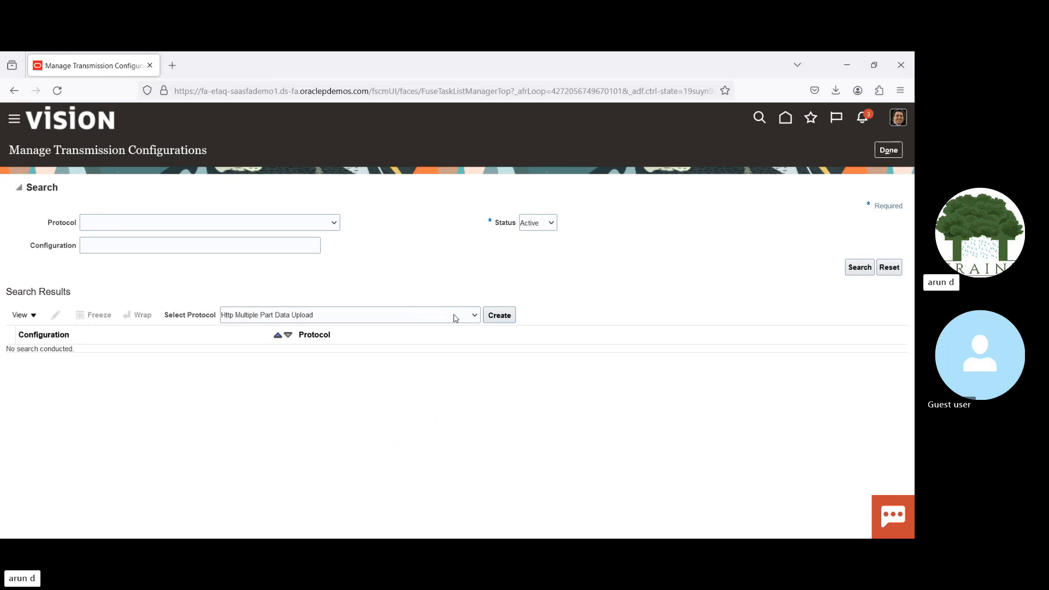
{"action": "key", "text": "Up"}
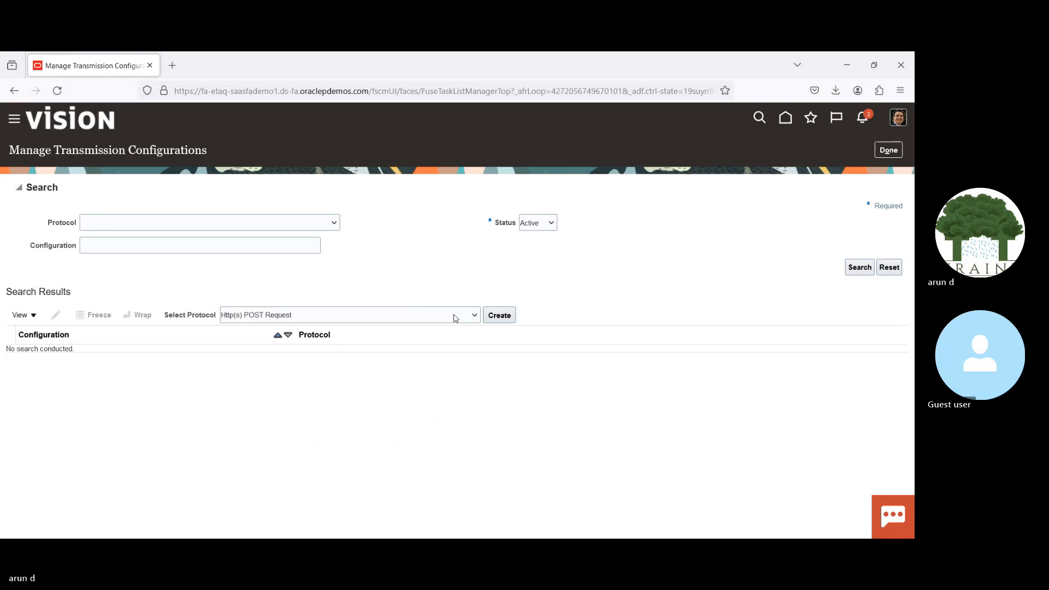
{"action": "scroll", "coordinate": [417, 315], "scroll_direction": "down", "scroll_amount": 2}
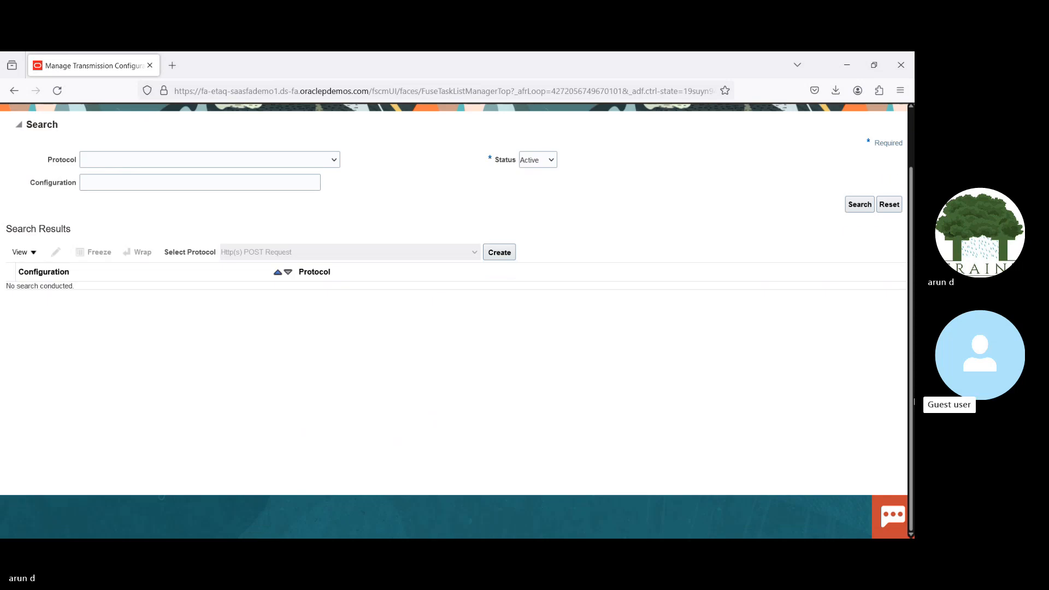
{"action": "left_click", "coordinate": [500, 252]}
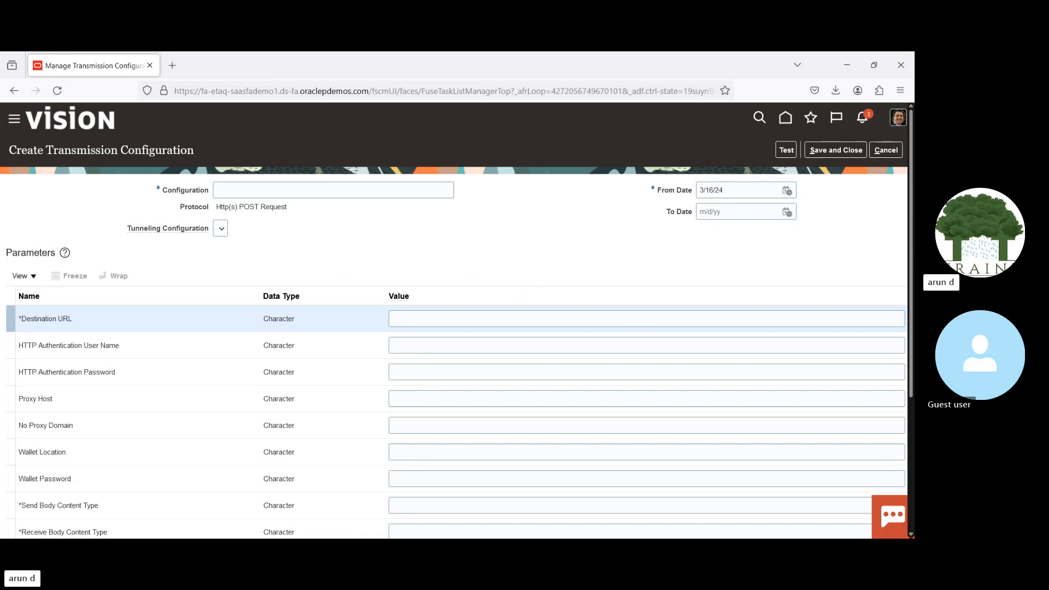
Examine the transmission configuration's parameters, from the destination URL and HTTP authentication user name to the PGP public encryption key choices.
{"action": "scroll", "coordinate": [313, 152], "scroll_direction": "down", "scroll_amount": 1}
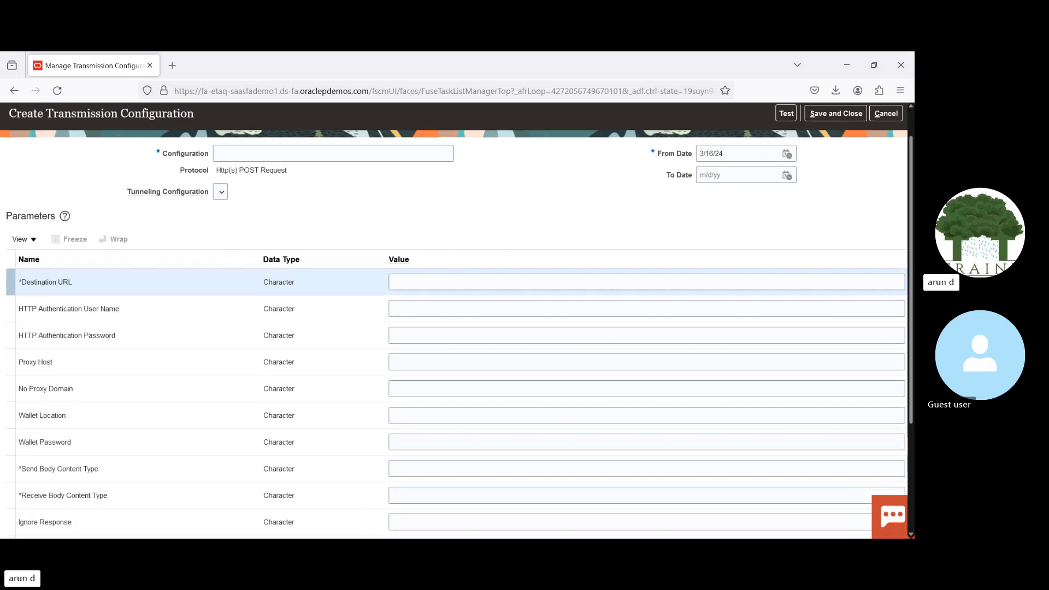
{"action": "left_click", "coordinate": [314, 153]}
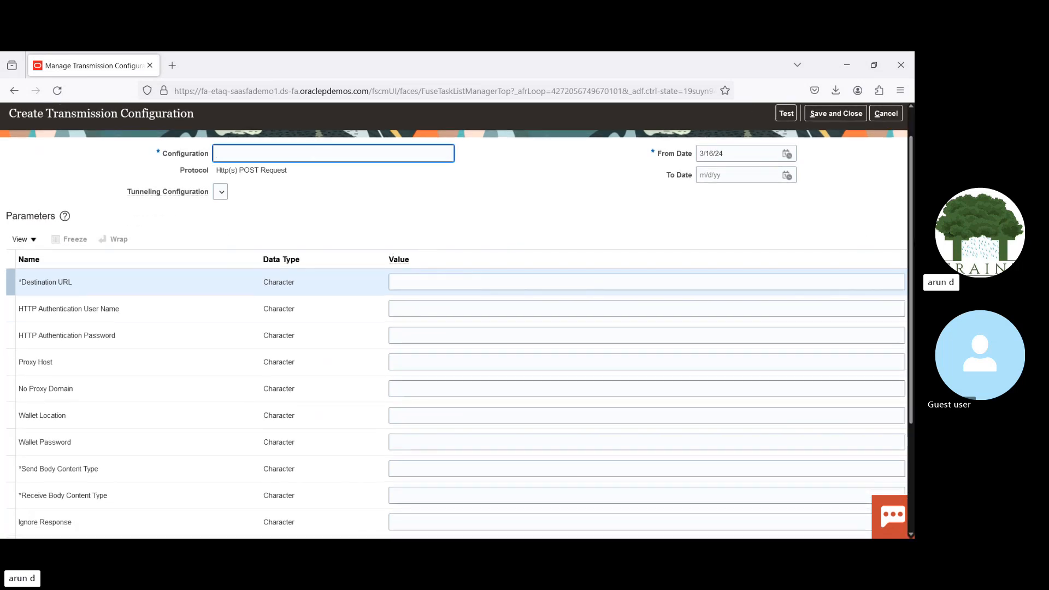
{"action": "scroll", "coordinate": [867, 241], "scroll_direction": "down", "scroll_amount": 2}
{"action": "scroll", "coordinate": [906, 334], "scroll_direction": "down", "scroll_amount": 2}
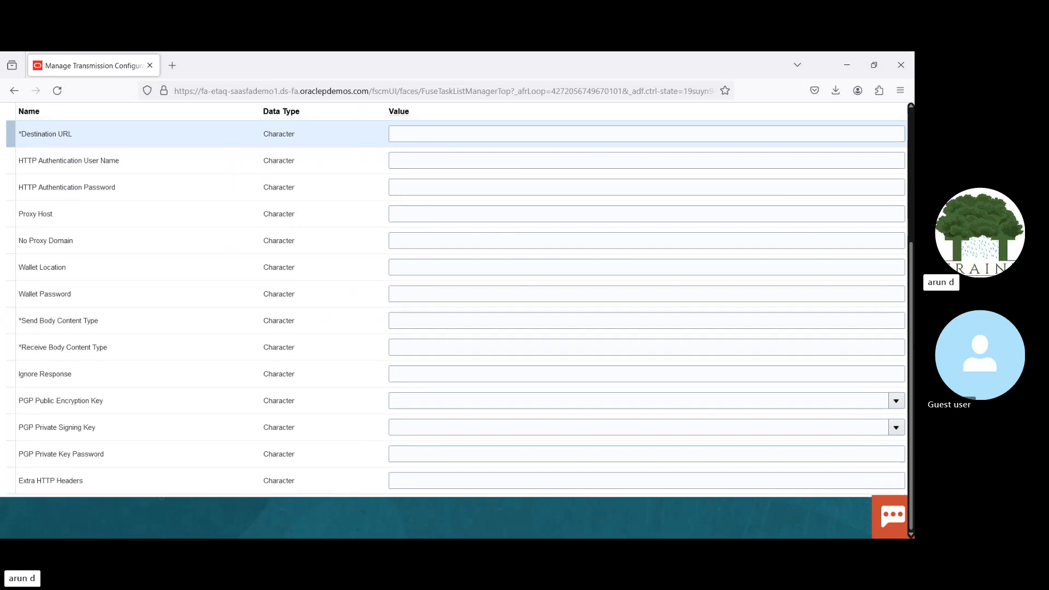
{"action": "scroll", "coordinate": [905, 334], "scroll_direction": "up", "scroll_amount": 1}
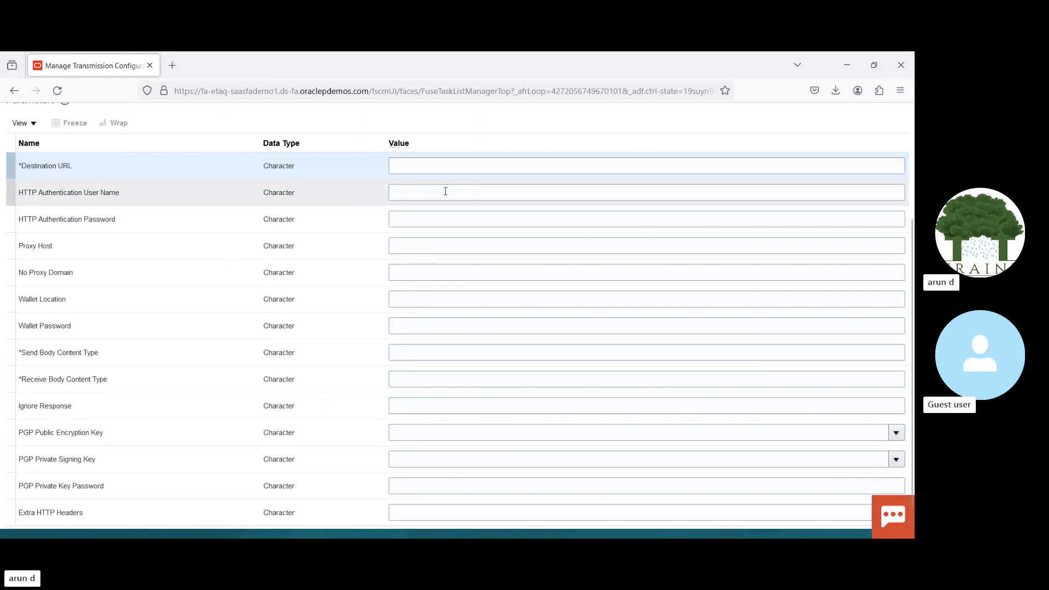
{"action": "triple_click", "coordinate": [44, 165]}
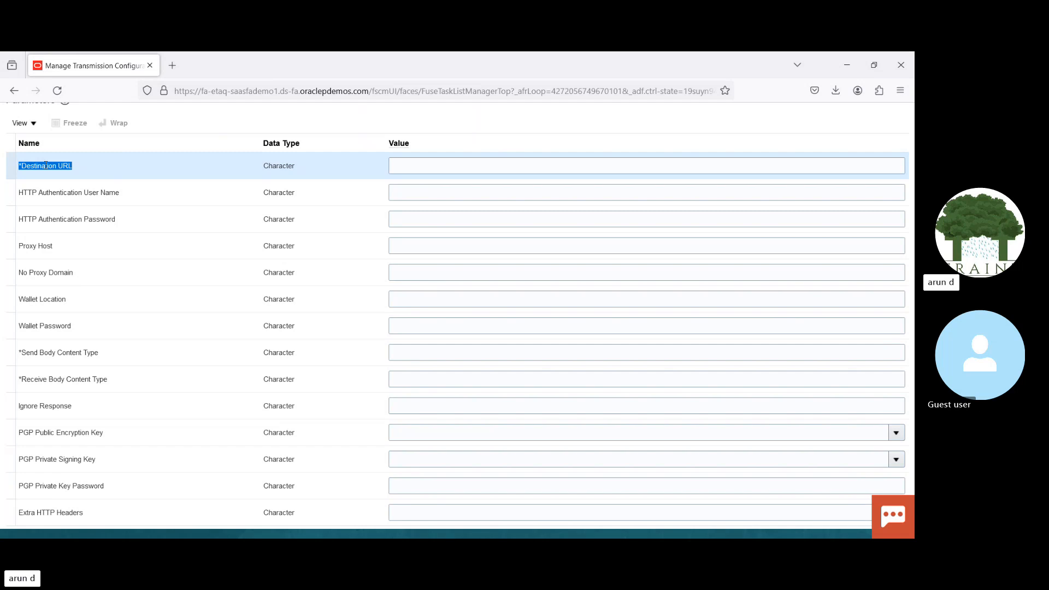
{"action": "left_click", "coordinate": [132, 195]}
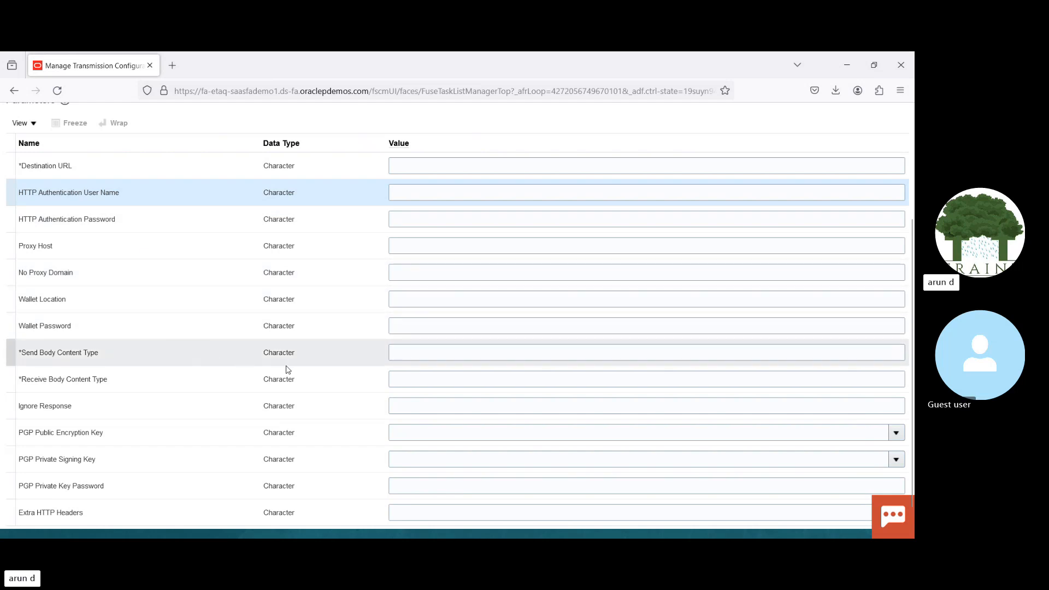
{"action": "left_click", "coordinate": [66, 436]}
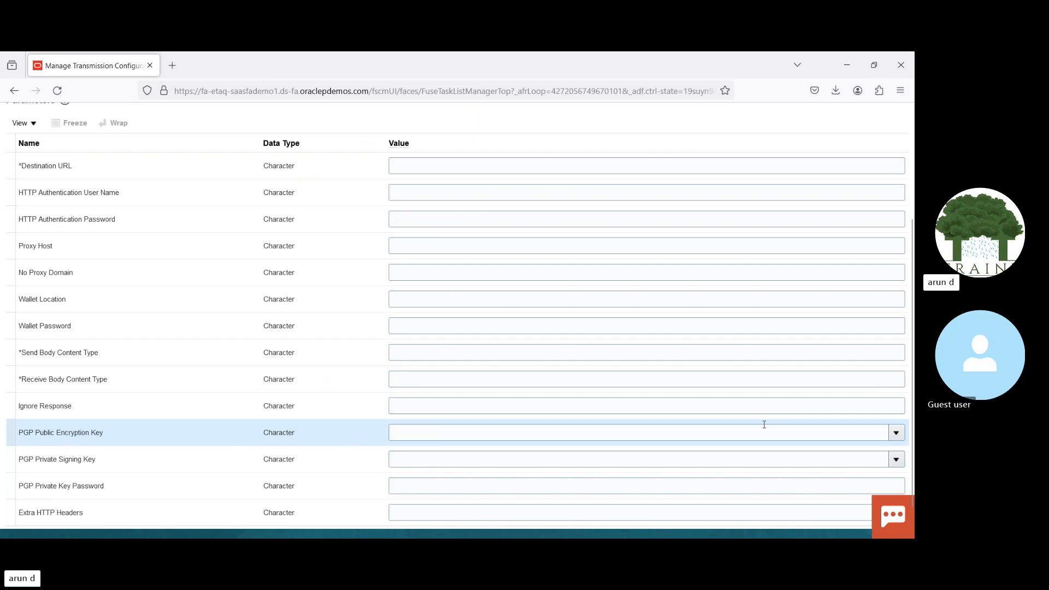
{"action": "left_click", "coordinate": [897, 433]}
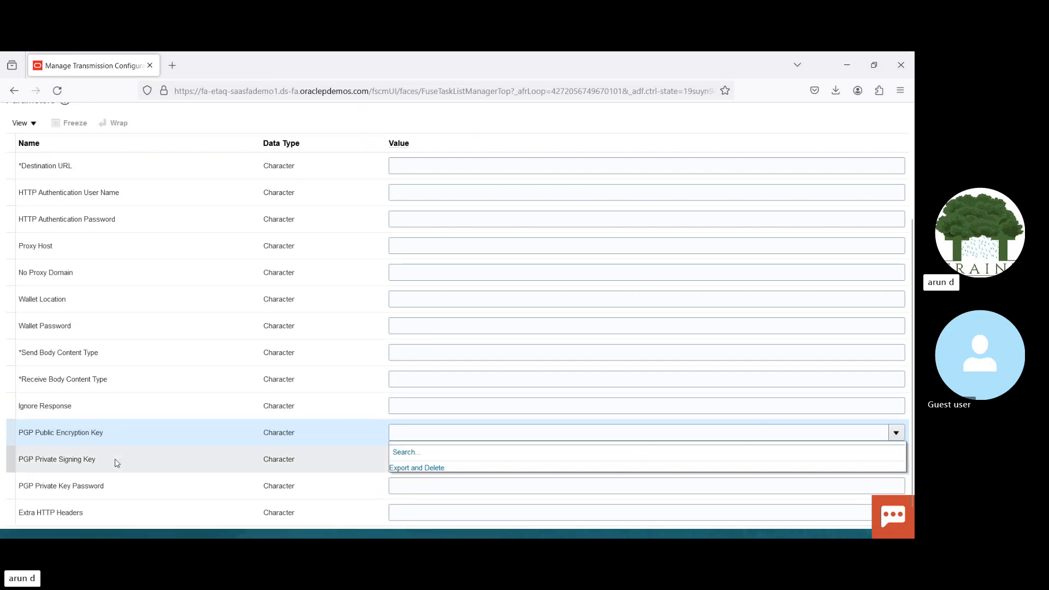
Try to generate a PGP private signing key with Quick Create while the key password is still empty.
{"action": "left_click", "coordinate": [131, 469]}
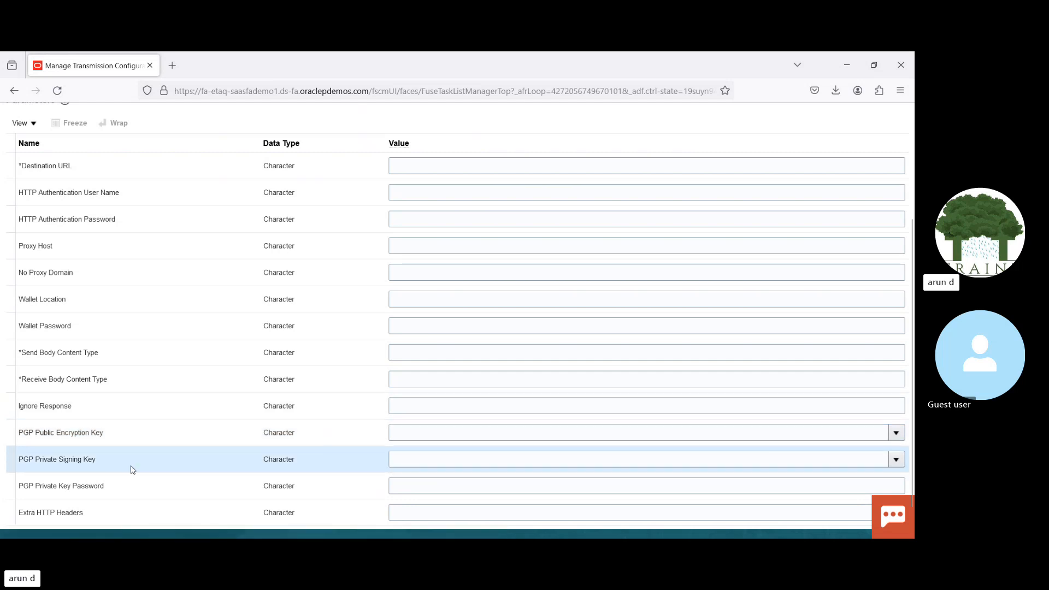
{"action": "left_click", "coordinate": [897, 459]}
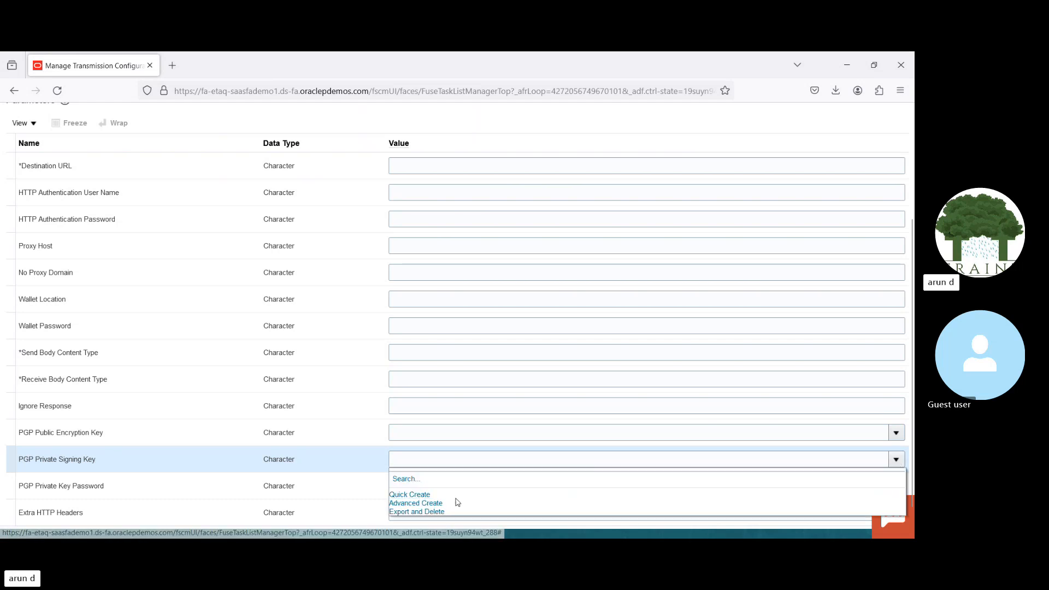
{"action": "left_click", "coordinate": [405, 494]}
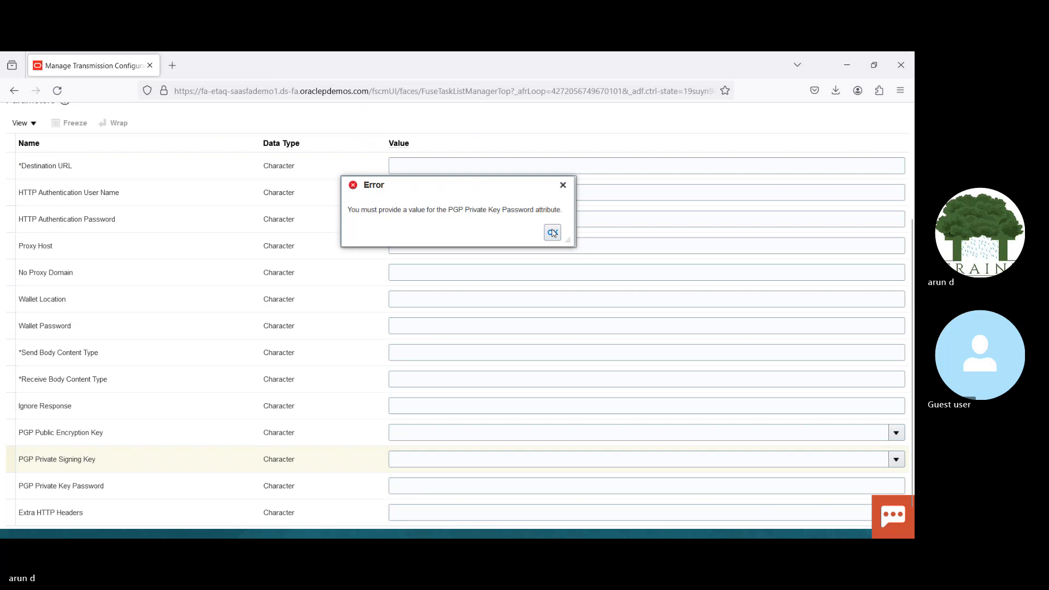
{"action": "left_click_drag", "start_coordinate": [469, 210], "coordinate": [507, 210]}
{"action": "left_click", "coordinate": [553, 234]}
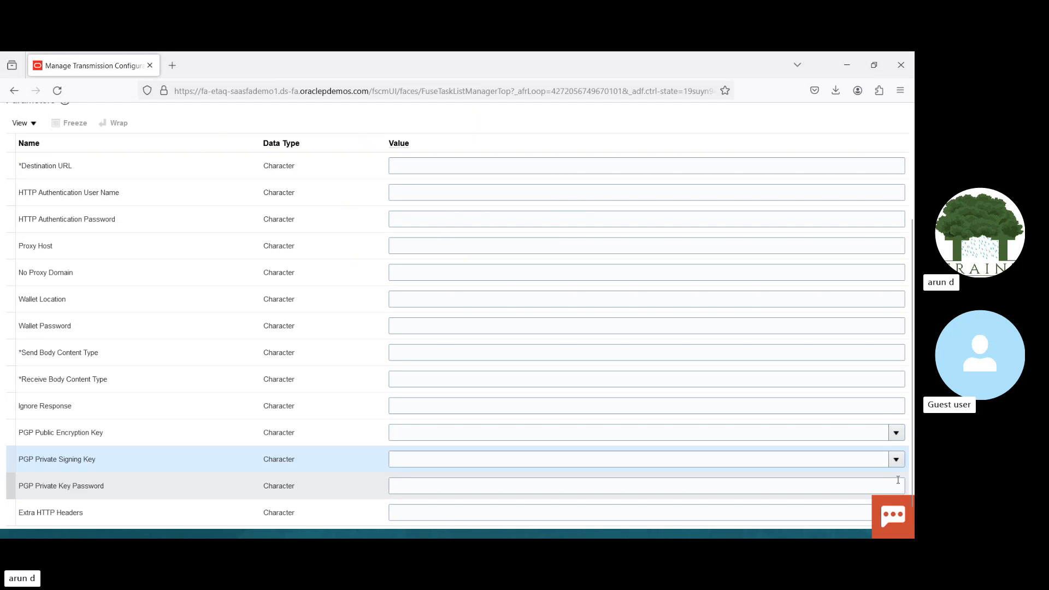
Enter a PGP private key password in the transmission configuration's parameters.
{"action": "left_click", "coordinate": [898, 457]}
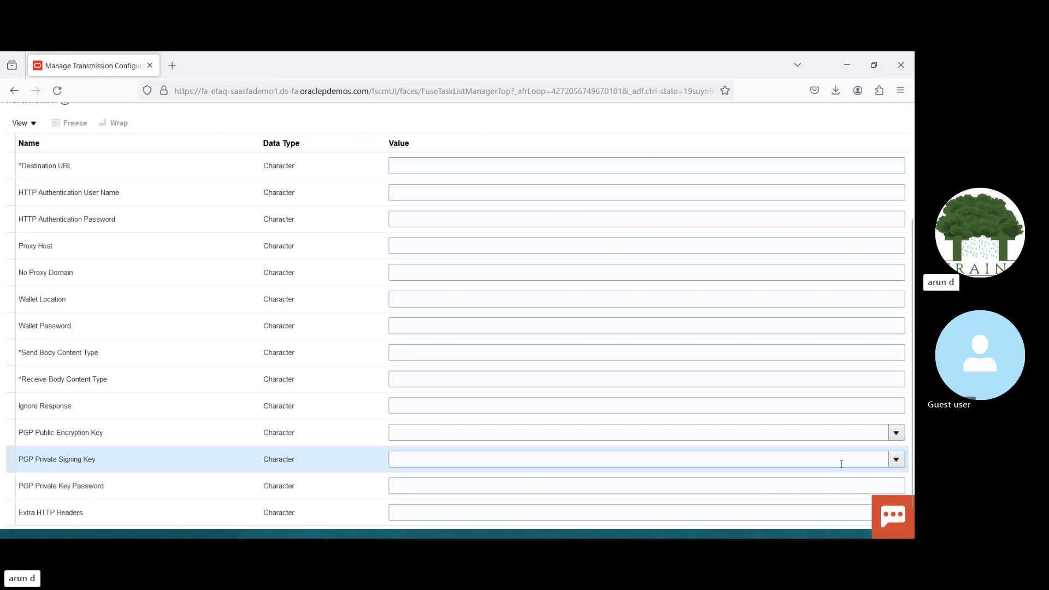
{"action": "left_click", "coordinate": [808, 482]}
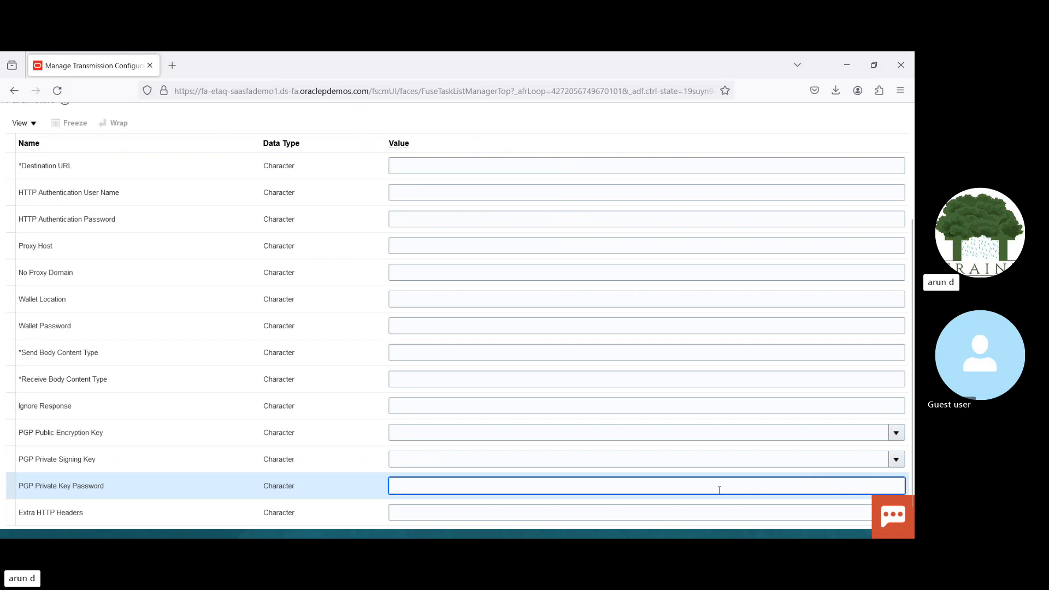
{"action": "type", "text": "••••"}
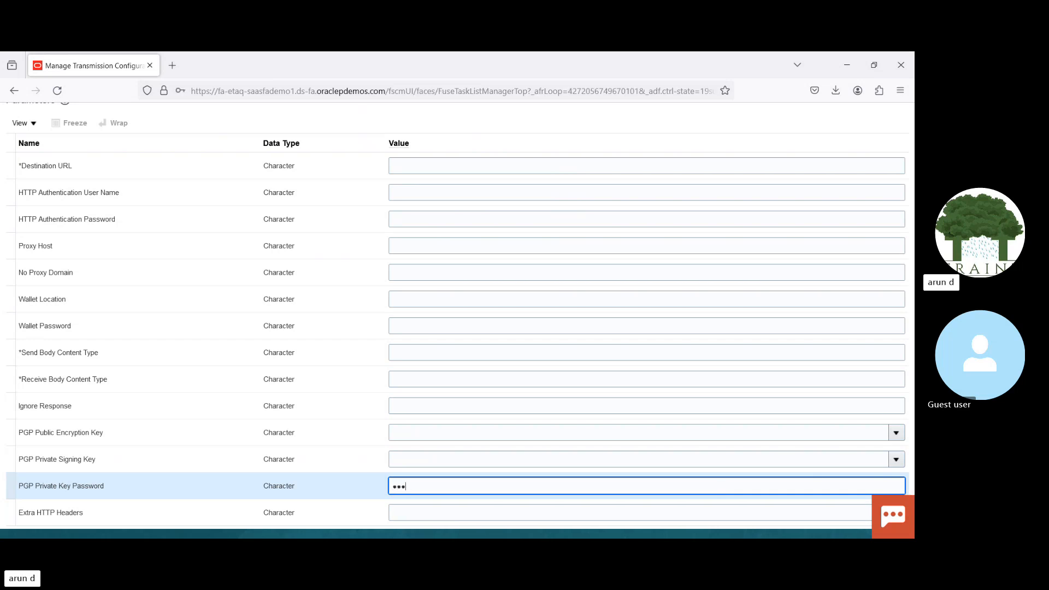
{"action": "key", "text": "BackSpace"}
{"action": "key", "text": "BackSpace"}
{"action": "key", "text": "BackSpace"}
{"action": "type", "text": "••••"}
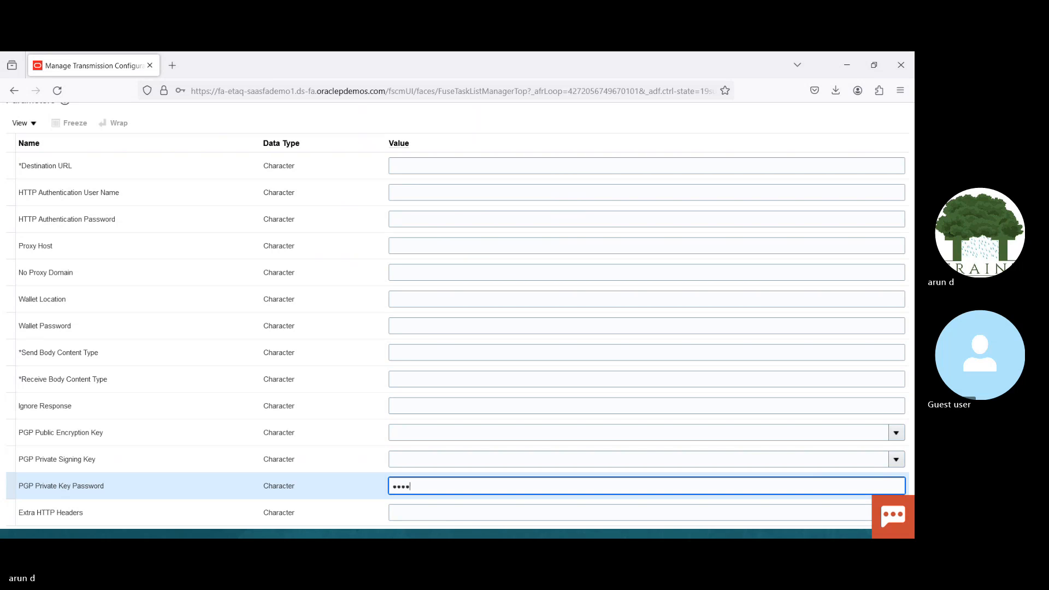
{"action": "type", "text": "•••••••"}
Try to generate a PGP private signing key with Quick Create using the entered key password.
{"action": "left_click", "coordinate": [897, 459]}
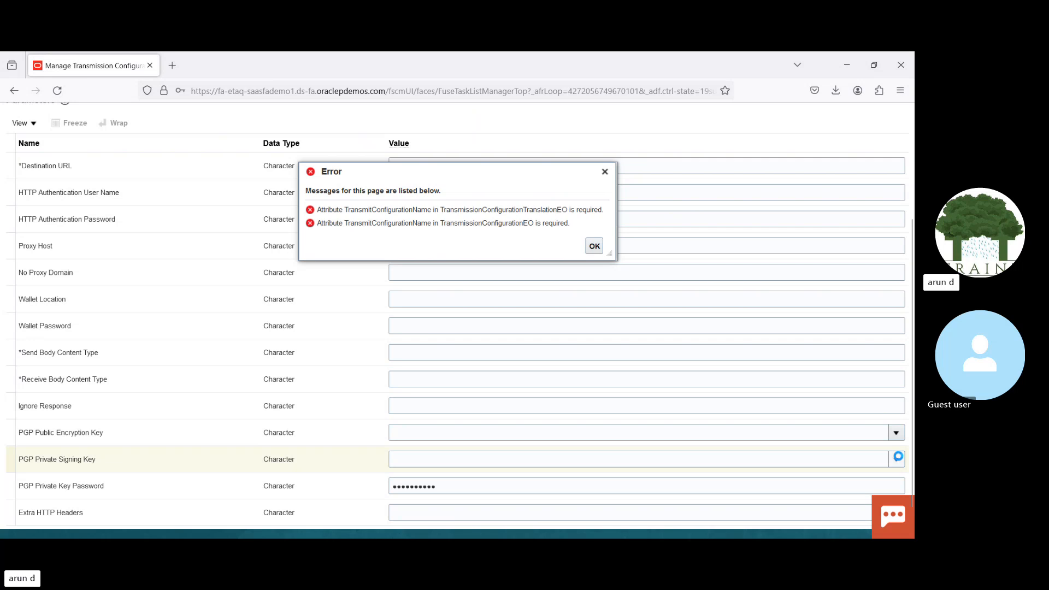
{"action": "left_click", "coordinate": [590, 243]}
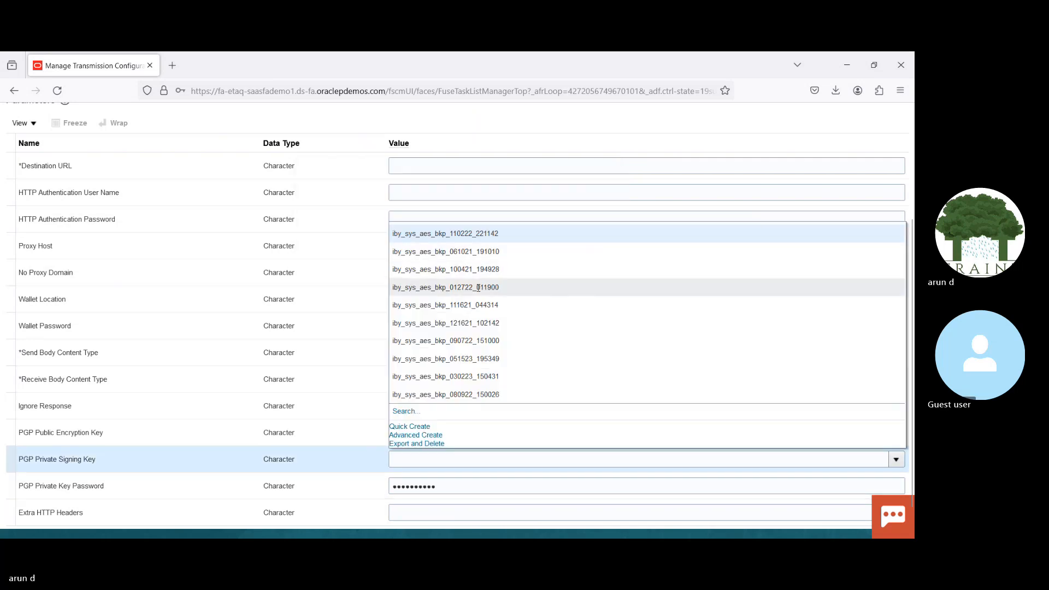
{"action": "left_click", "coordinate": [411, 427]}
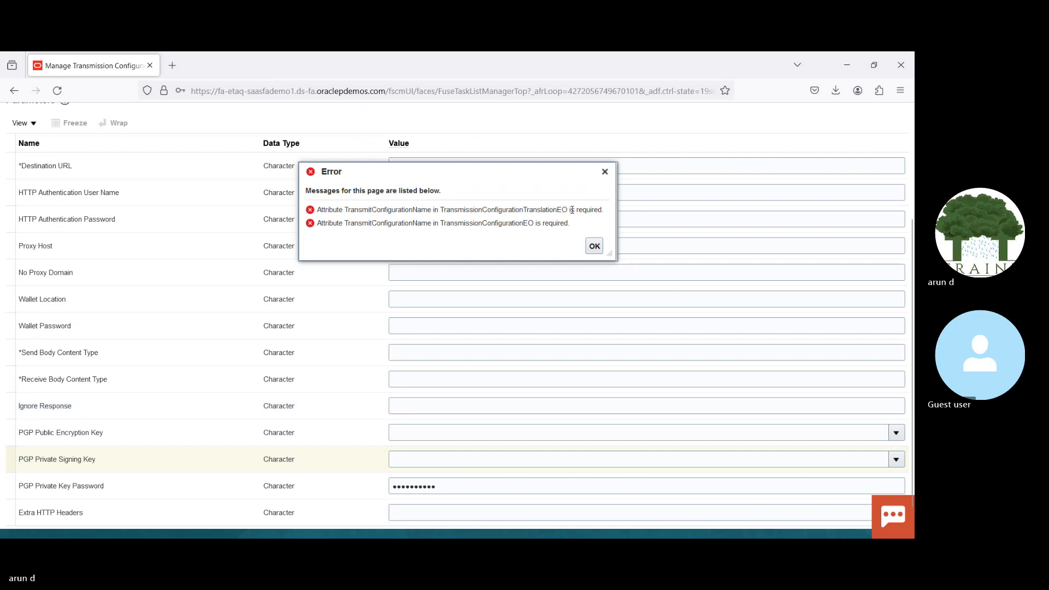
{"action": "left_click", "coordinate": [594, 246]}
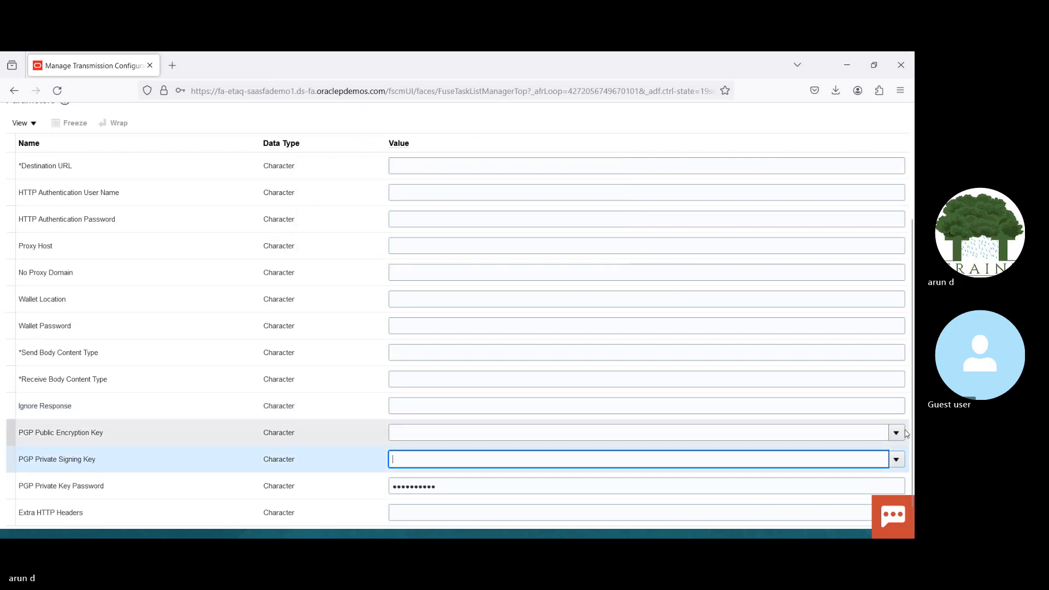
Name the transmission configuration BPI TRans.
{"action": "scroll", "coordinate": [906, 434], "scroll_direction": "up", "scroll_amount": 3}
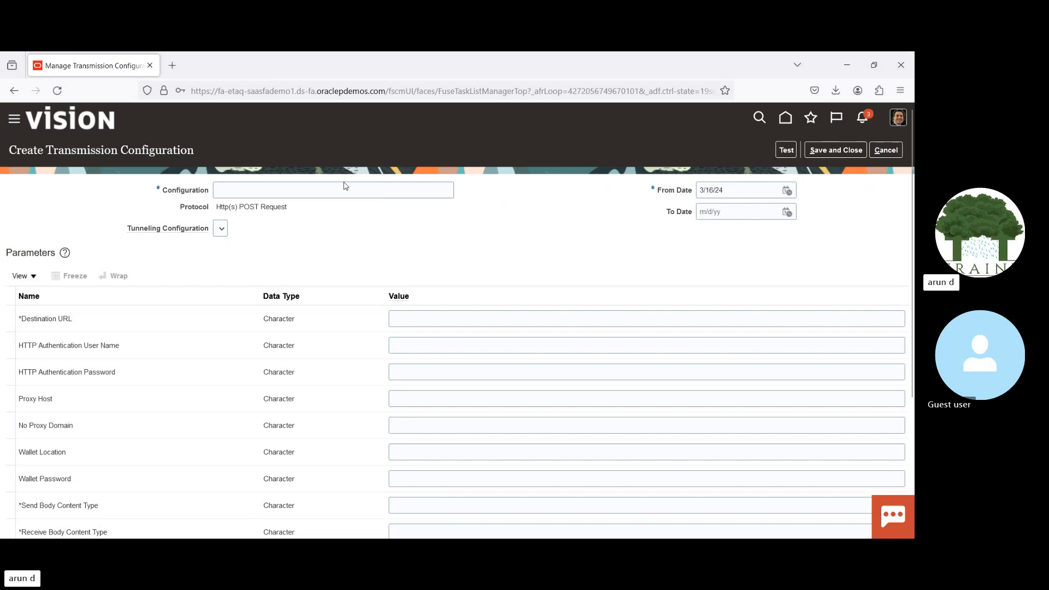
{"action": "left_click", "coordinate": [345, 189]}
{"action": "type", "text": "BPI"}
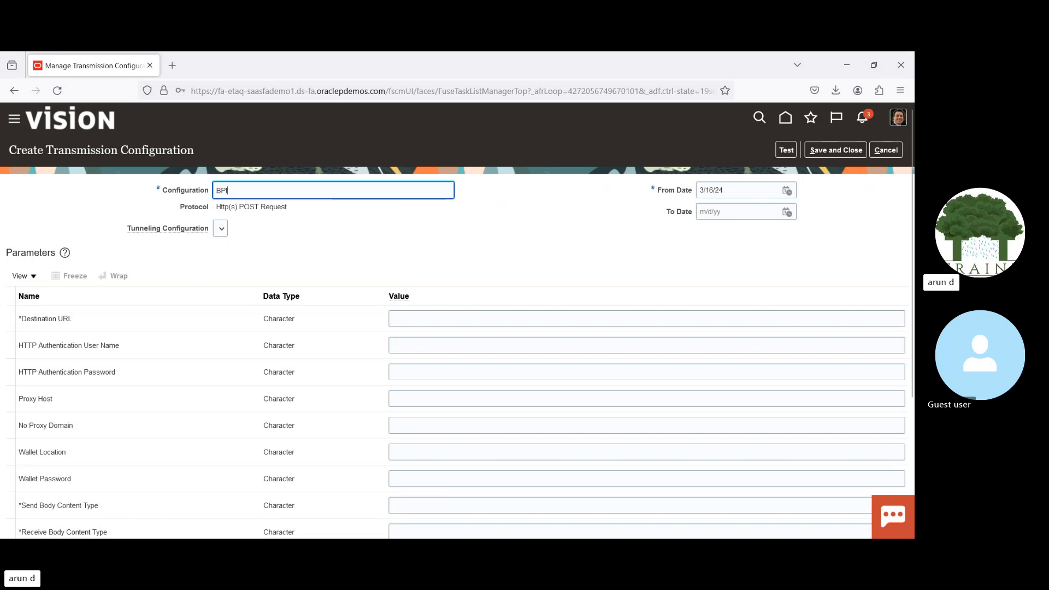
{"action": "type", "text": " T"}
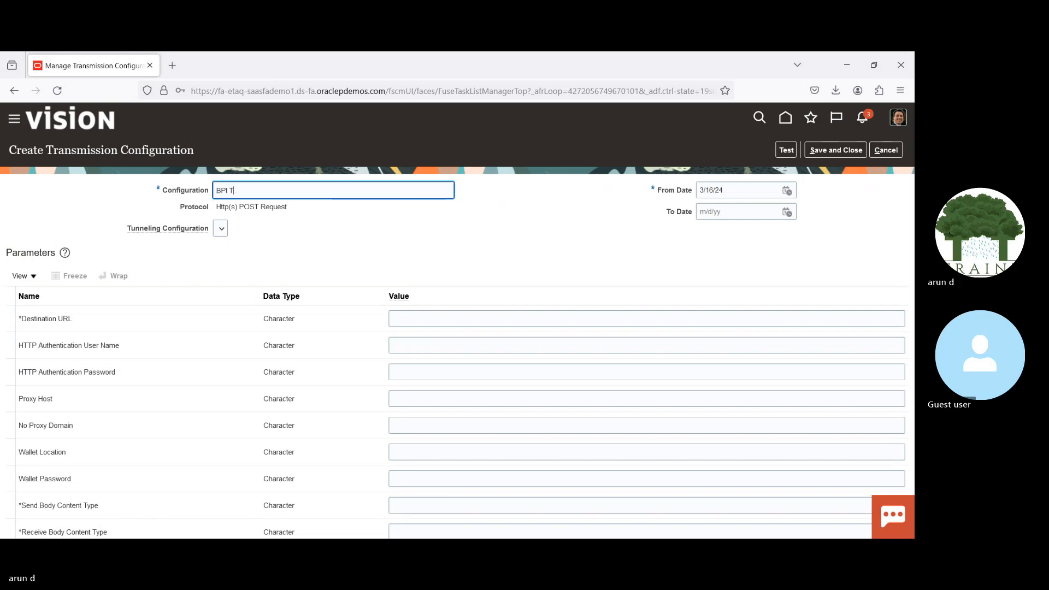
{"action": "type", "text": "Rans"}
Try Quick Create for the PGP private signing key again with the configuration name filled in.
{"action": "scroll", "coordinate": [910, 232], "scroll_direction": "down", "scroll_amount": 2}
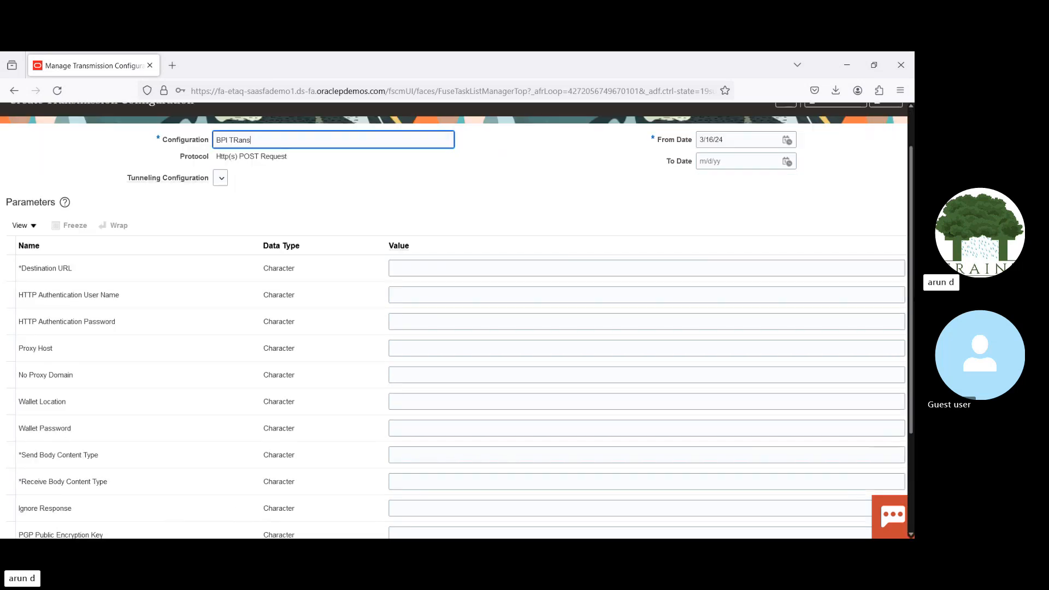
{"action": "scroll", "coordinate": [668, 471], "scroll_direction": "down", "scroll_amount": 5}
{"action": "left_click", "coordinate": [896, 425]}
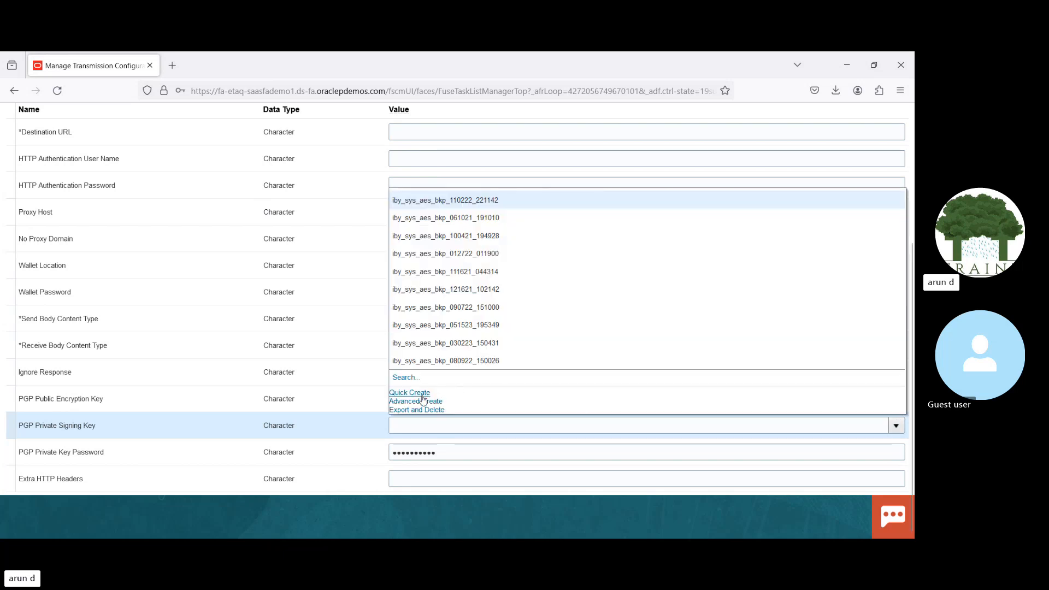
{"action": "left_click", "coordinate": [414, 399]}
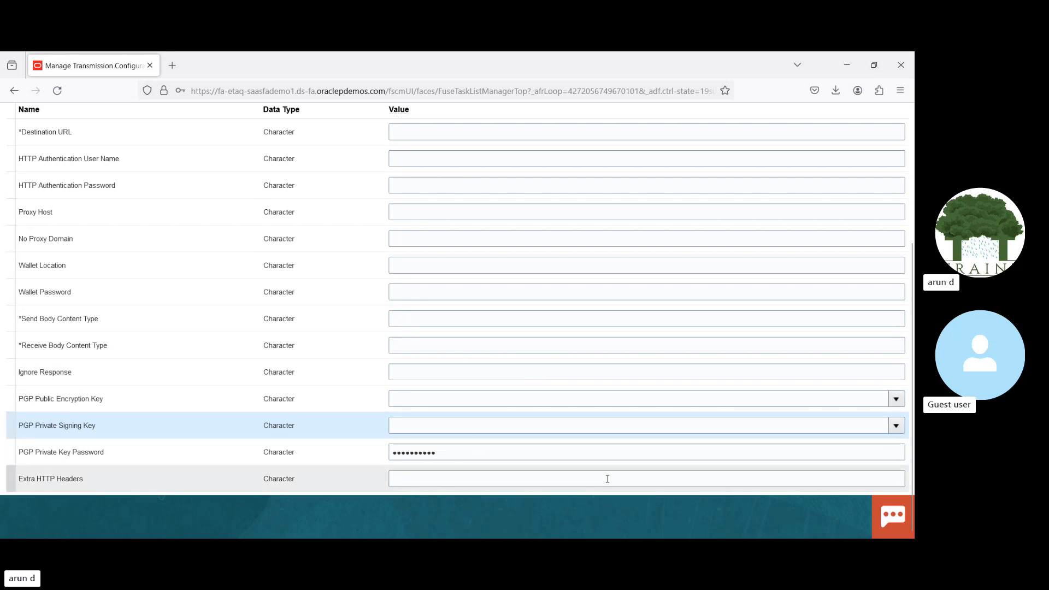
{"action": "left_click", "coordinate": [897, 426]}
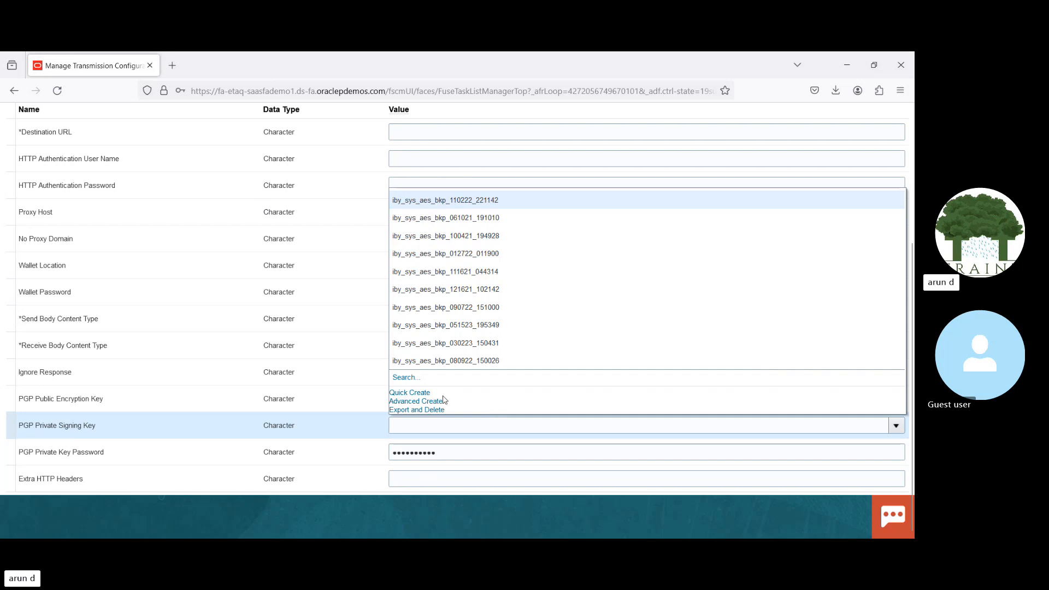
{"action": "left_click", "coordinate": [409, 394]}
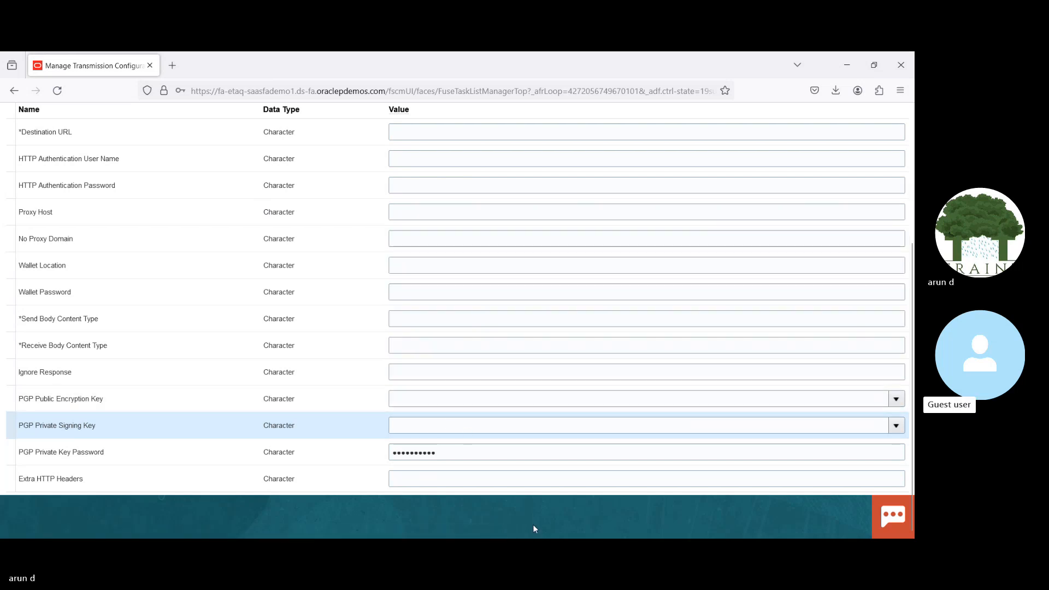
Try to generate the PGP private signing key with Advanced Create and dismiss the resulting dialog.
{"action": "left_click", "coordinate": [896, 426]}
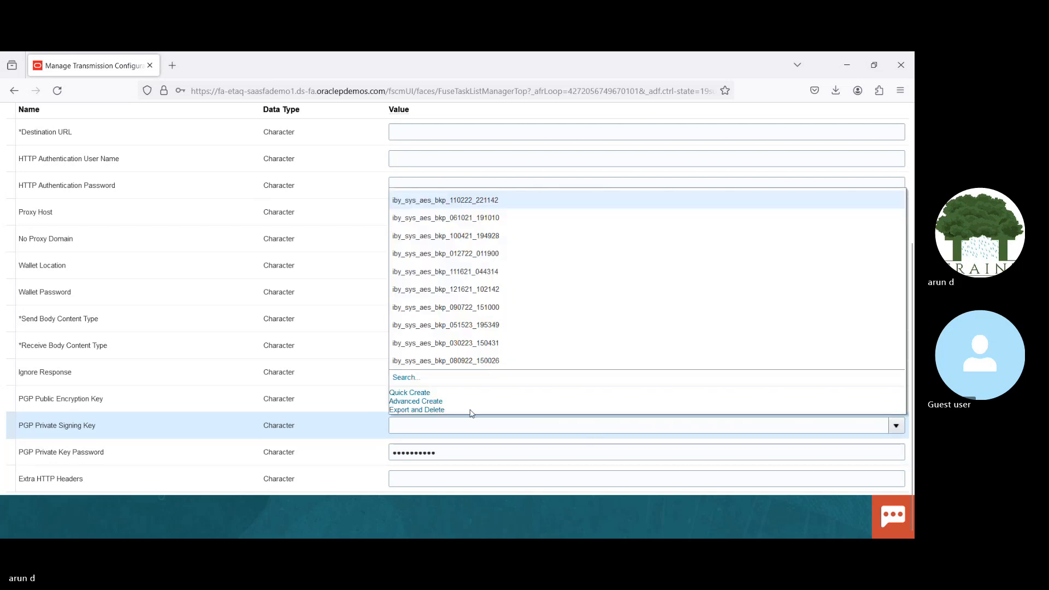
{"action": "left_click", "coordinate": [427, 401]}
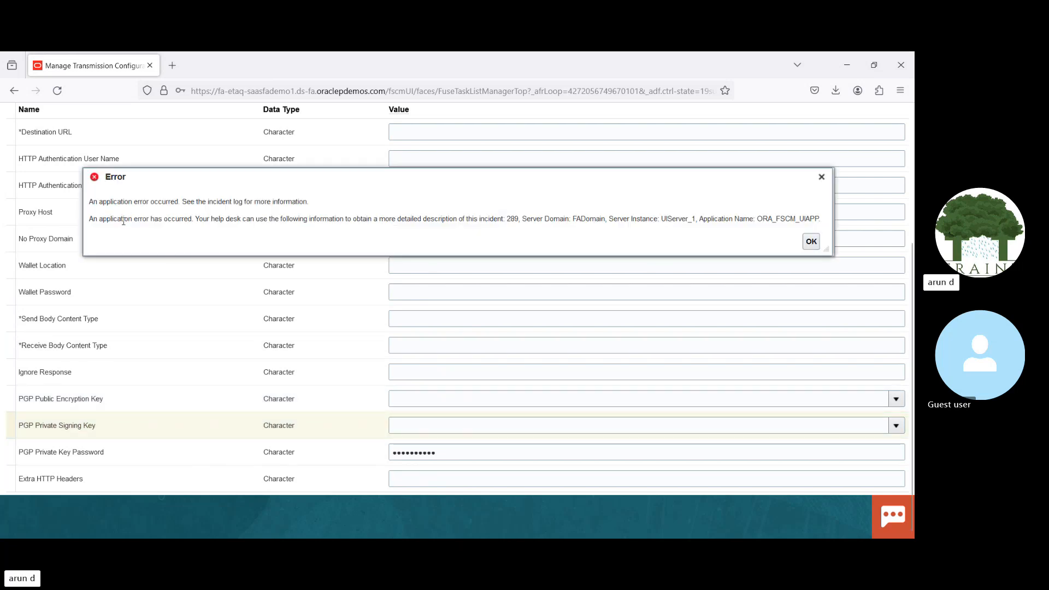
{"action": "left_click_drag", "start_coordinate": [123, 219], "coordinate": [446, 250]}
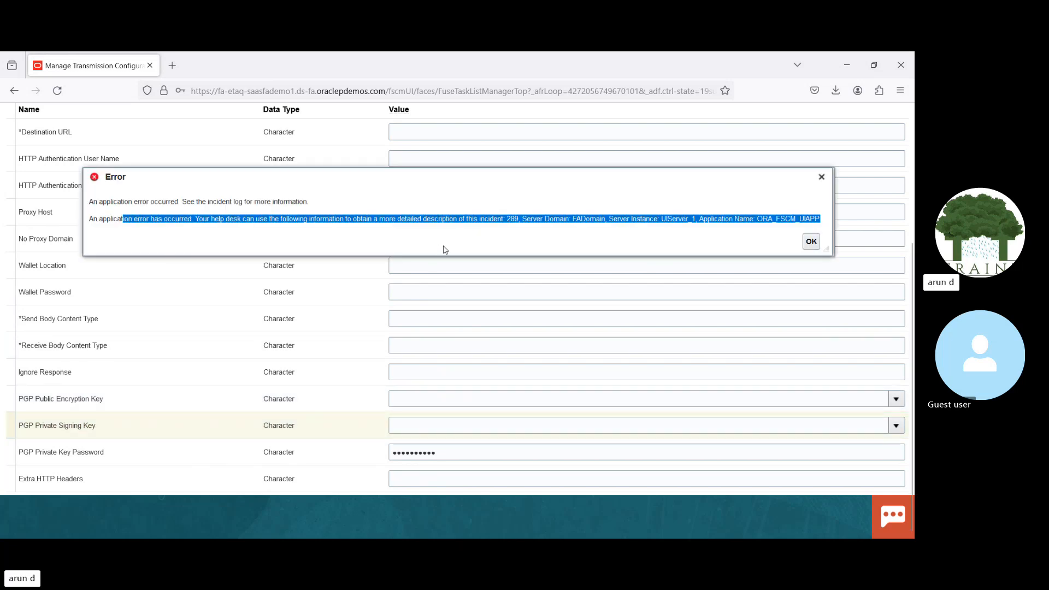
{"action": "left_click", "coordinate": [812, 242]}
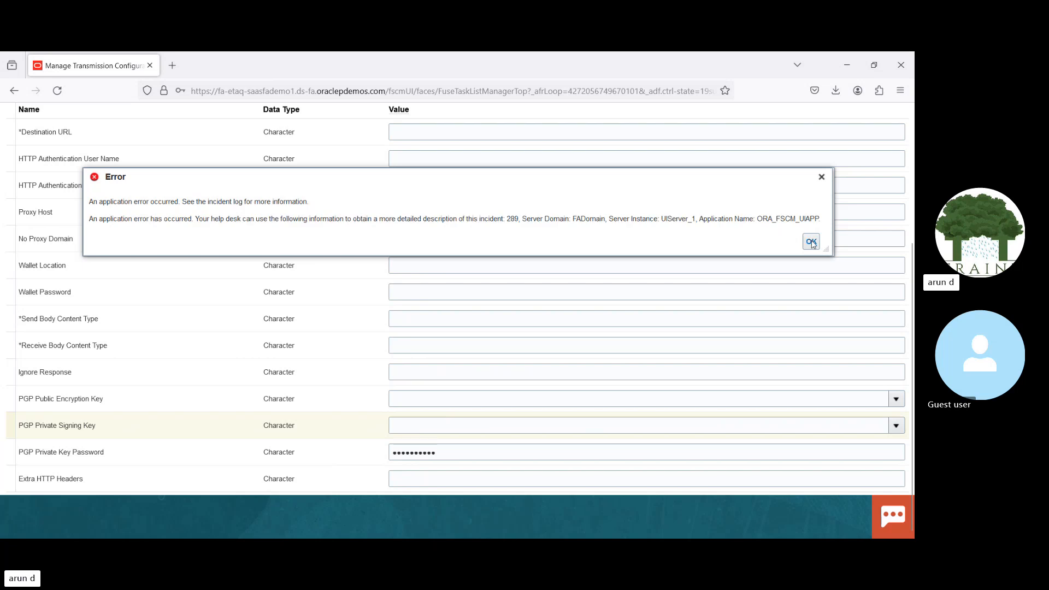
{"action": "left_click", "coordinate": [811, 242]}
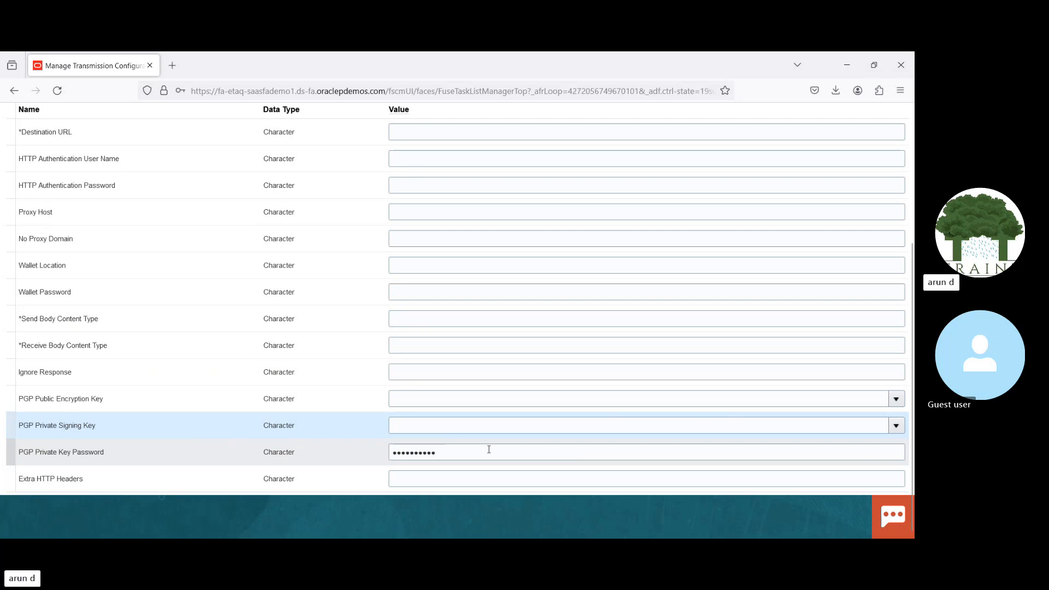
Examine the PGP private signing key choices and the BPI TRans configuration's header and parameters.
{"action": "left_click", "coordinate": [851, 425]}
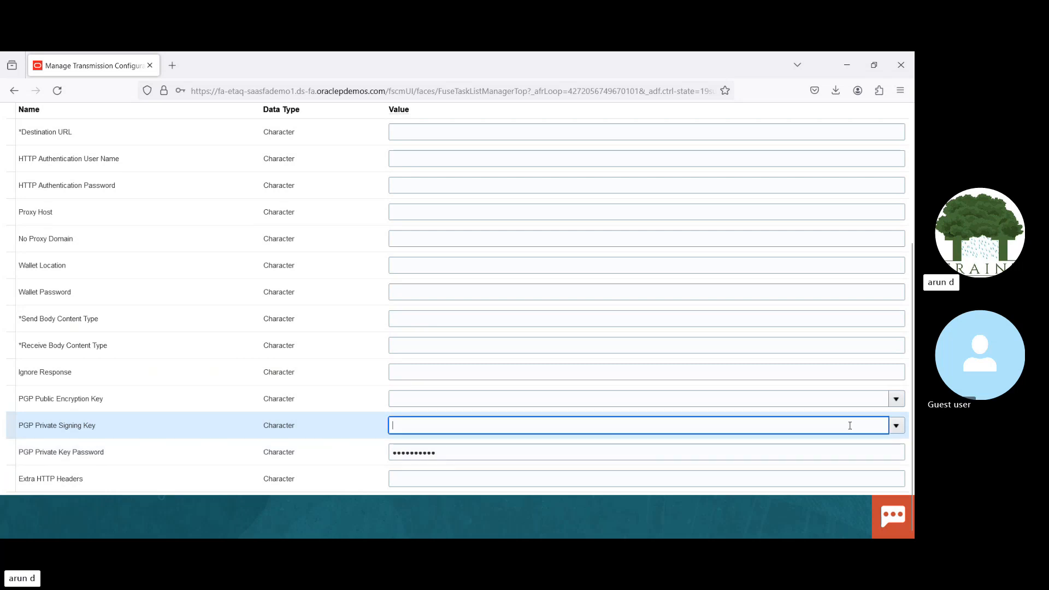
{"action": "left_click", "coordinate": [897, 427]}
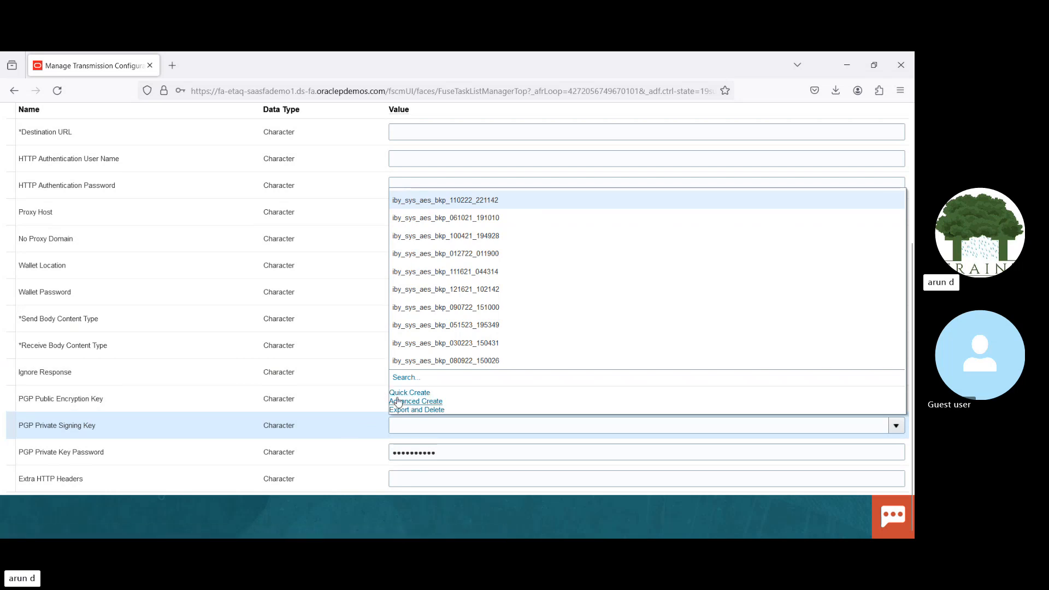
{"action": "left_click", "coordinate": [336, 429]}
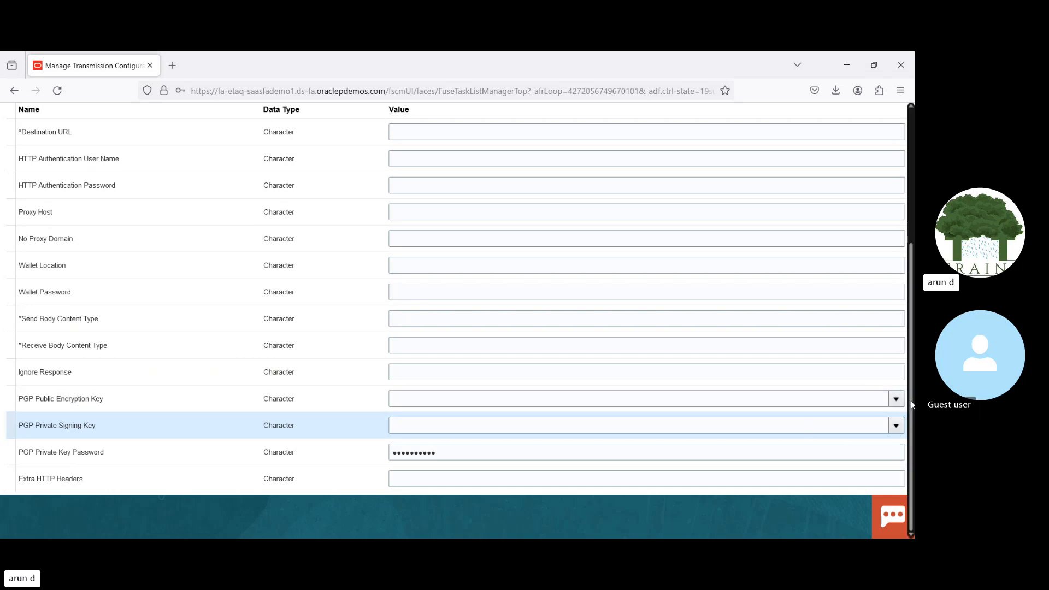
{"action": "scroll", "coordinate": [910, 401], "scroll_direction": "up", "scroll_amount": 1}
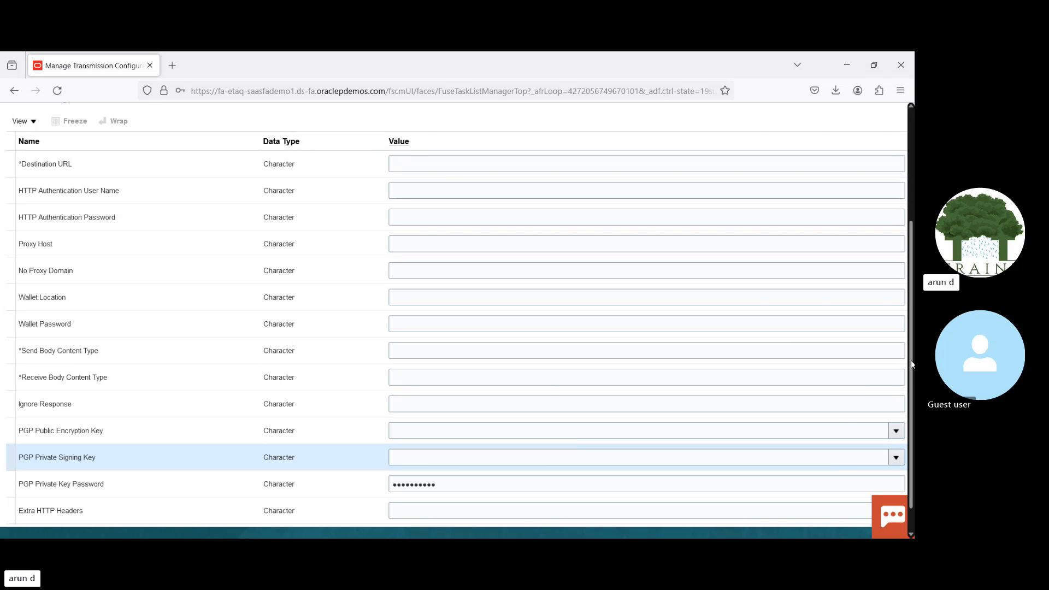
{"action": "scroll", "coordinate": [911, 360], "scroll_direction": "up", "scroll_amount": 3}
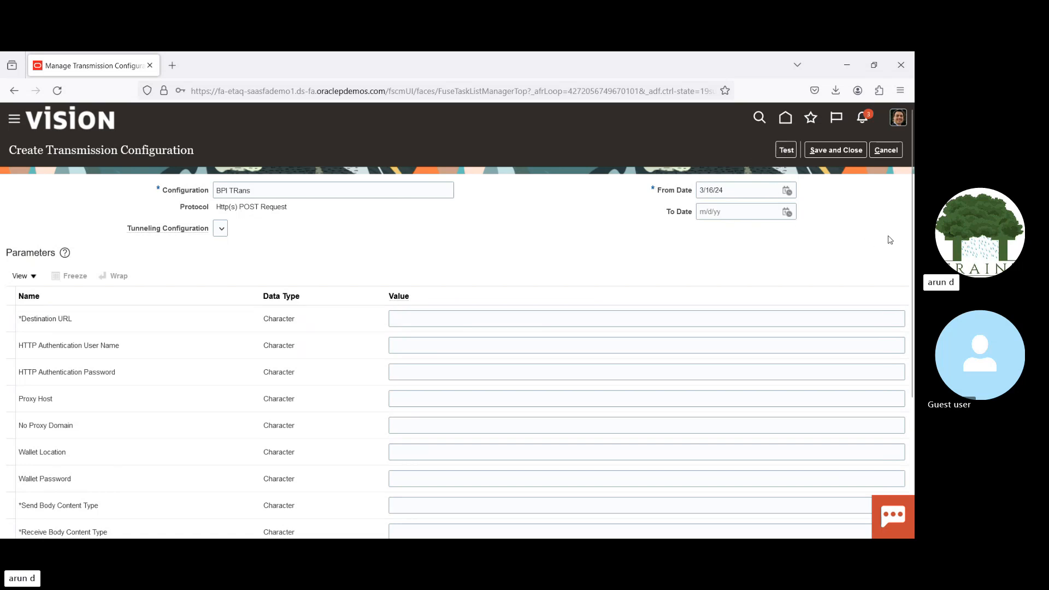
{"action": "left_click_drag", "start_coordinate": [912, 239], "coordinate": [900, 281]}
{"action": "scroll", "coordinate": [900, 281], "scroll_direction": "down", "scroll_amount": 4}
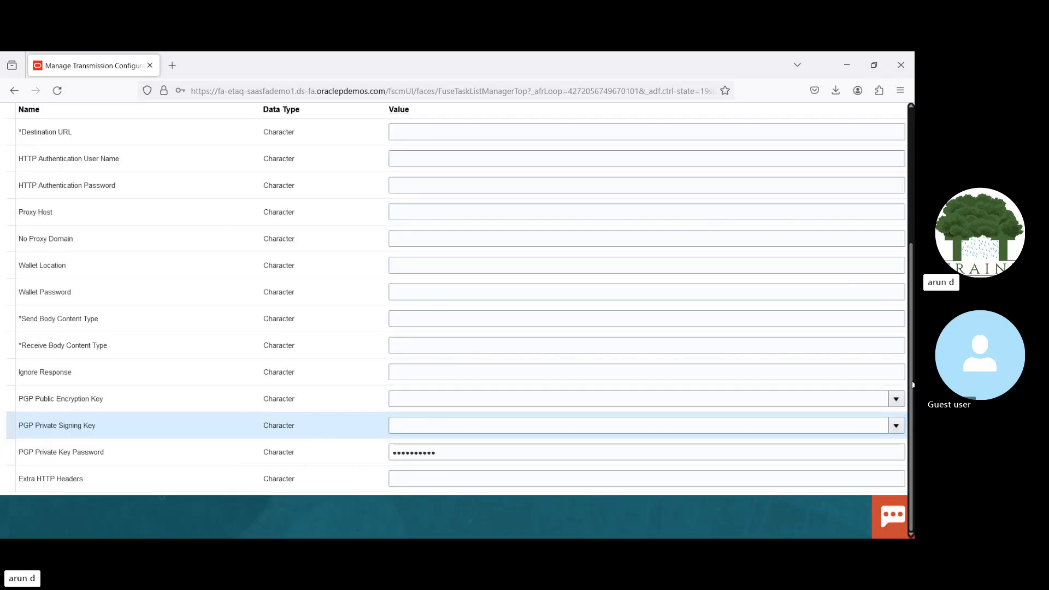
{"action": "scroll", "coordinate": [913, 312], "scroll_direction": "up", "scroll_amount": 2}
{"action": "scroll", "coordinate": [913, 313], "scroll_direction": "up", "scroll_amount": 2}
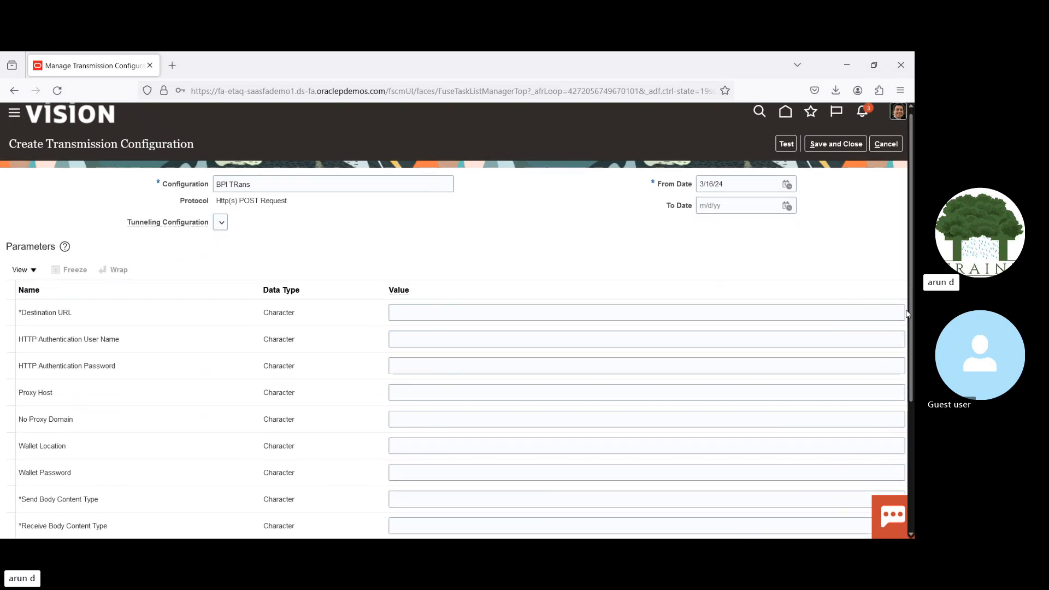
{"action": "left_click_drag", "start_coordinate": [911, 284], "coordinate": [909, 450]}
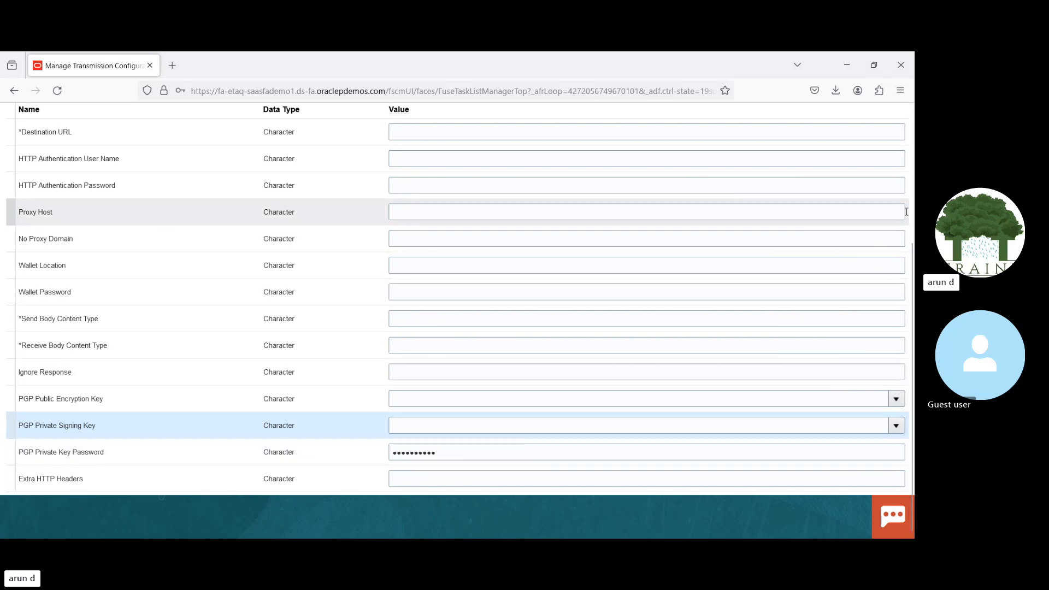
{"action": "left_click_drag", "start_coordinate": [912, 268], "coordinate": [910, 124]}
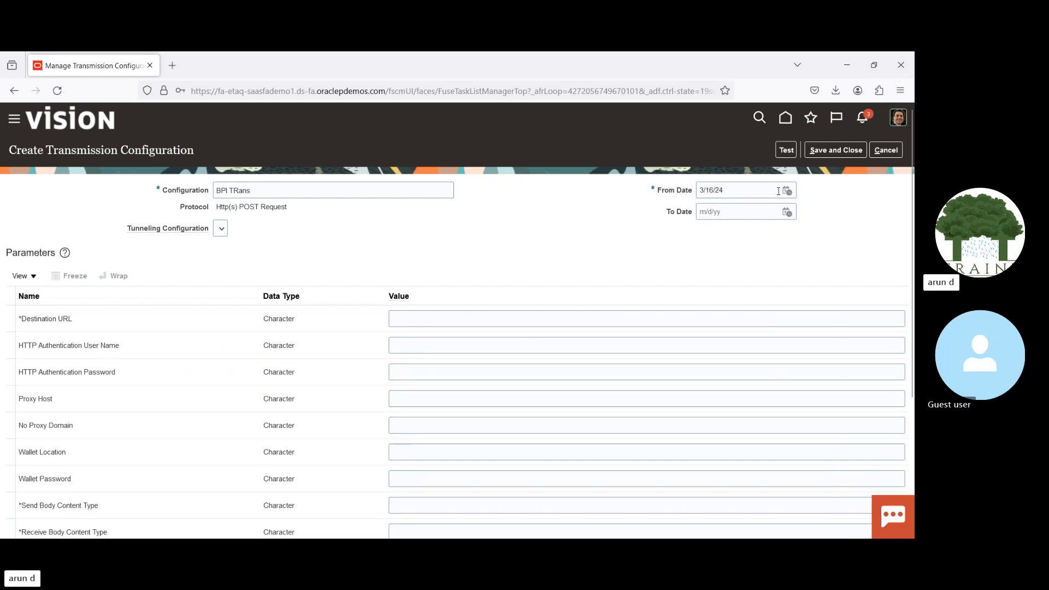
Discard the unsaved transmission configuration and return to the Payments setup tasks, declining to save the password in the browser.
{"action": "left_click", "coordinate": [886, 151]}
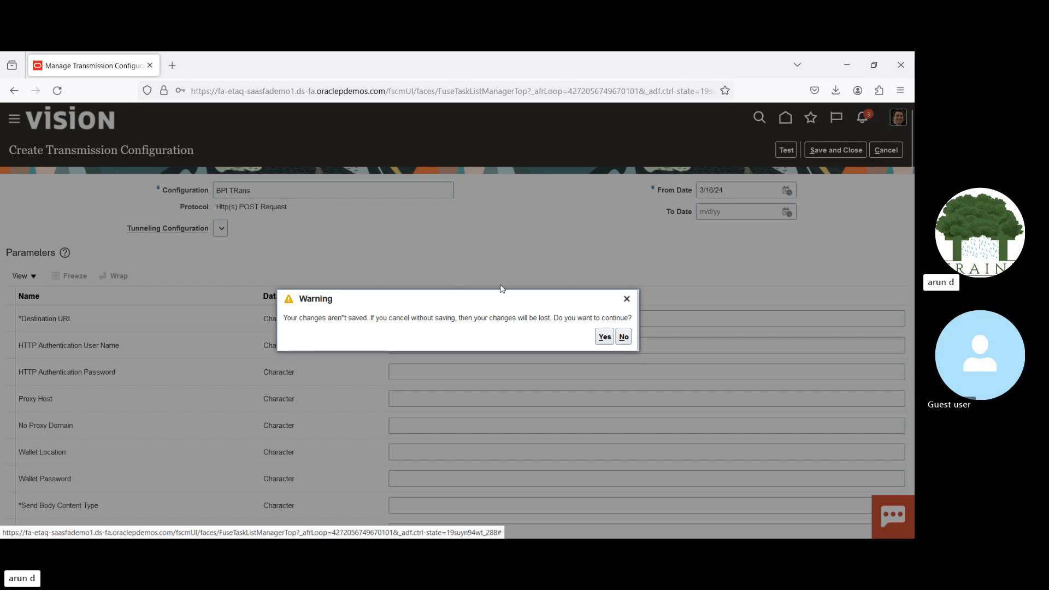
{"action": "left_click", "coordinate": [604, 337]}
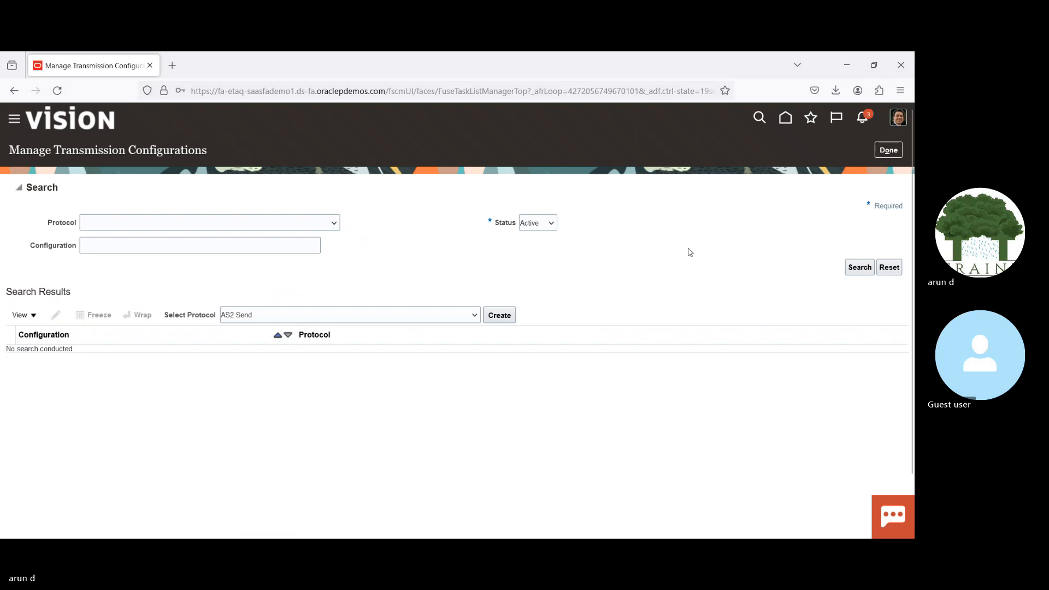
{"action": "left_click", "coordinate": [886, 149]}
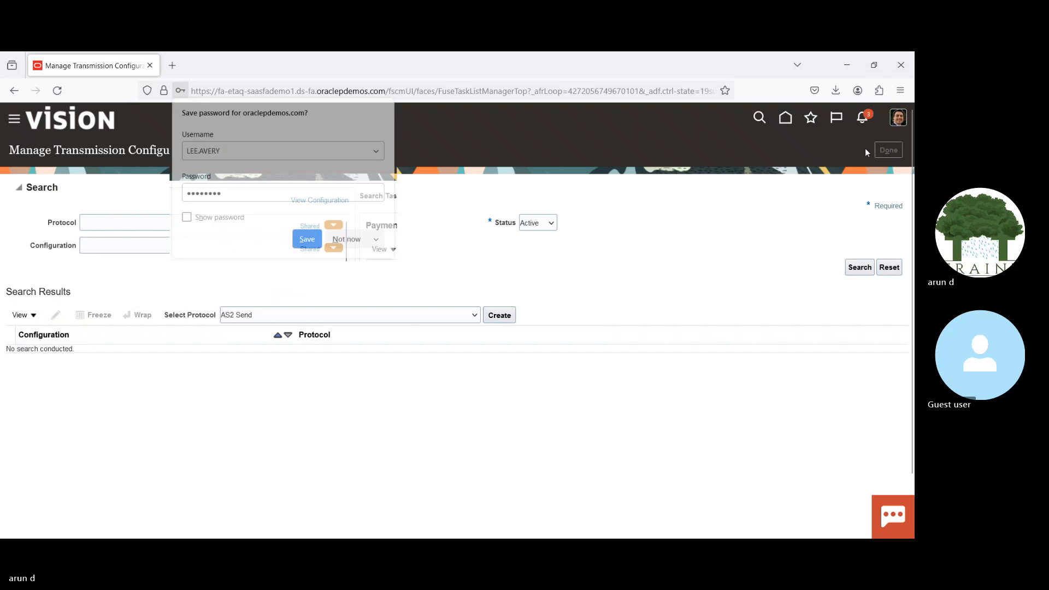
{"action": "left_click", "coordinate": [347, 240]}
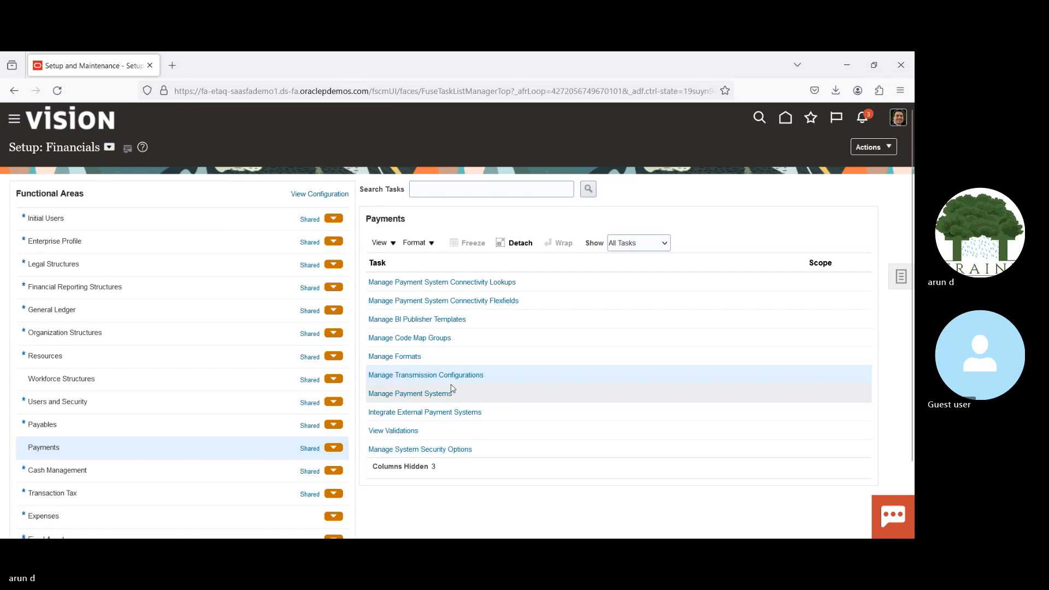
Start creating a payment system from Manage Payment Systems and examine its capabilities, formats, transmission protocols and required settings.
{"action": "left_click", "coordinate": [429, 393]}
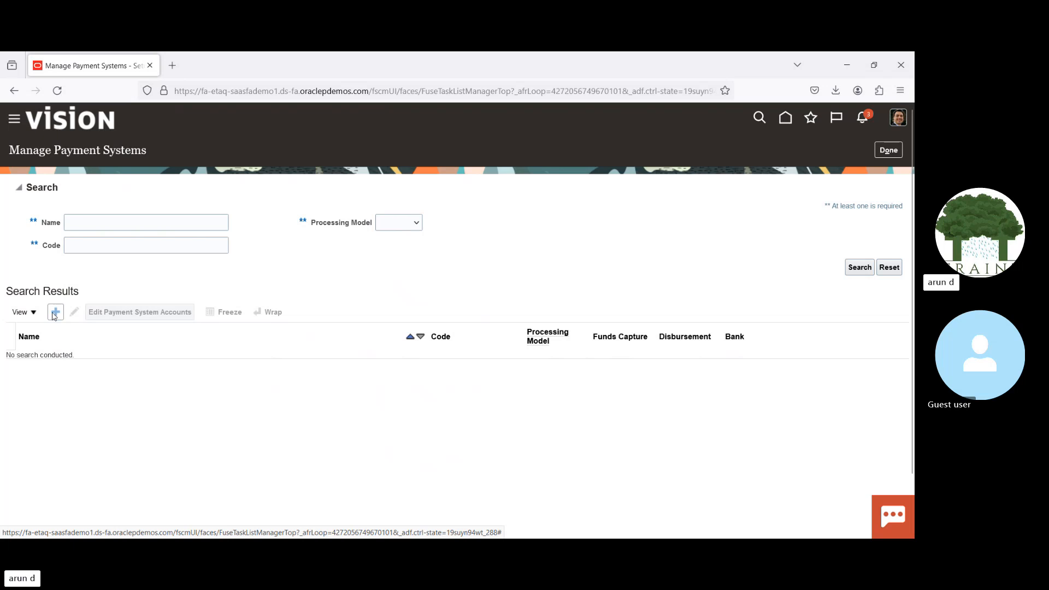
{"action": "left_click", "coordinate": [55, 314]}
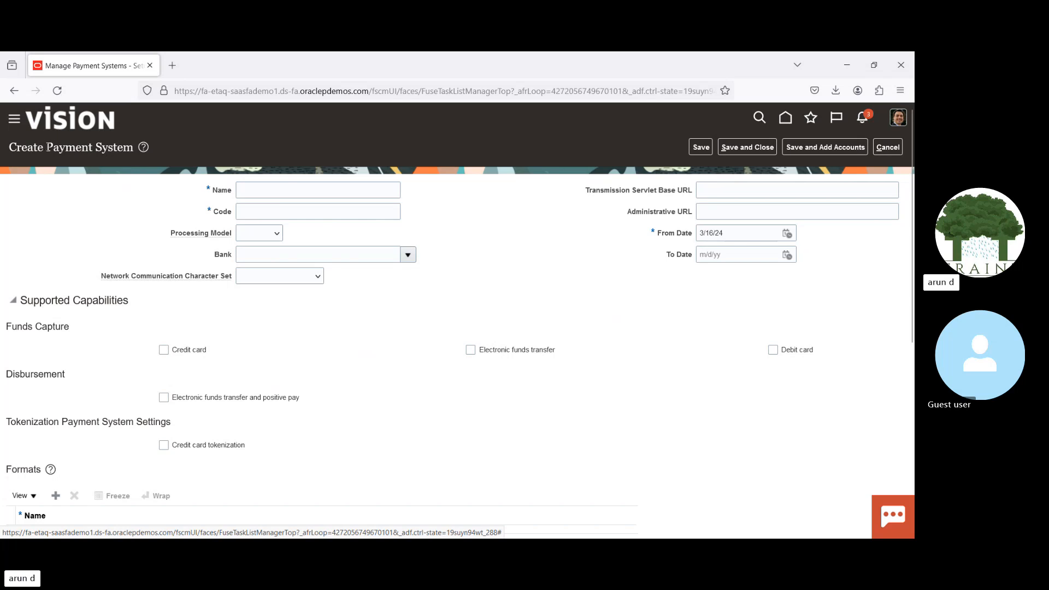
{"action": "left_click_drag", "start_coordinate": [48, 147], "coordinate": [139, 148]}
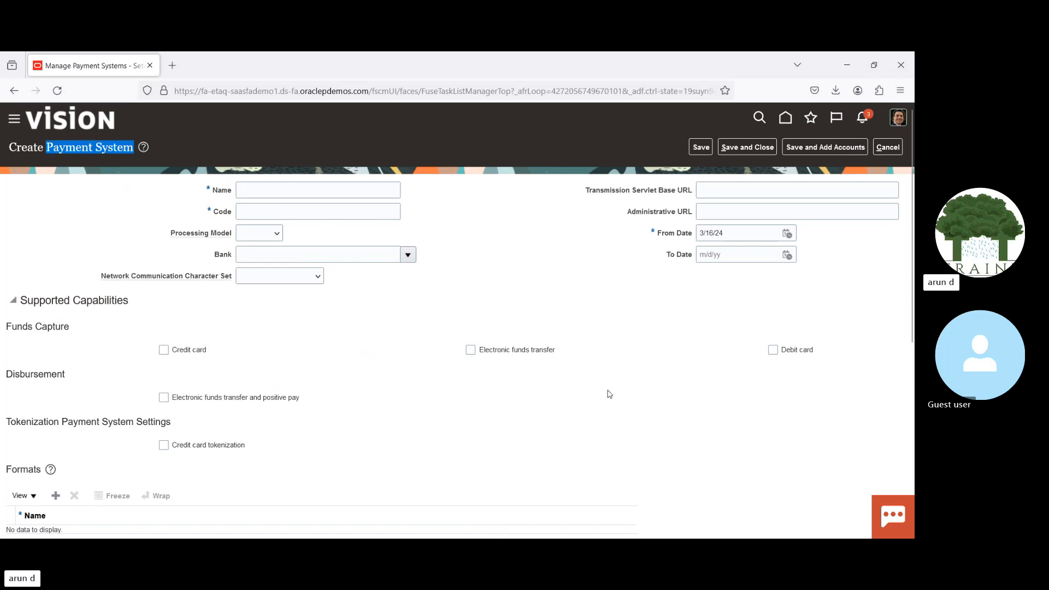
{"action": "scroll", "coordinate": [911, 246], "scroll_direction": "down", "scroll_amount": 3}
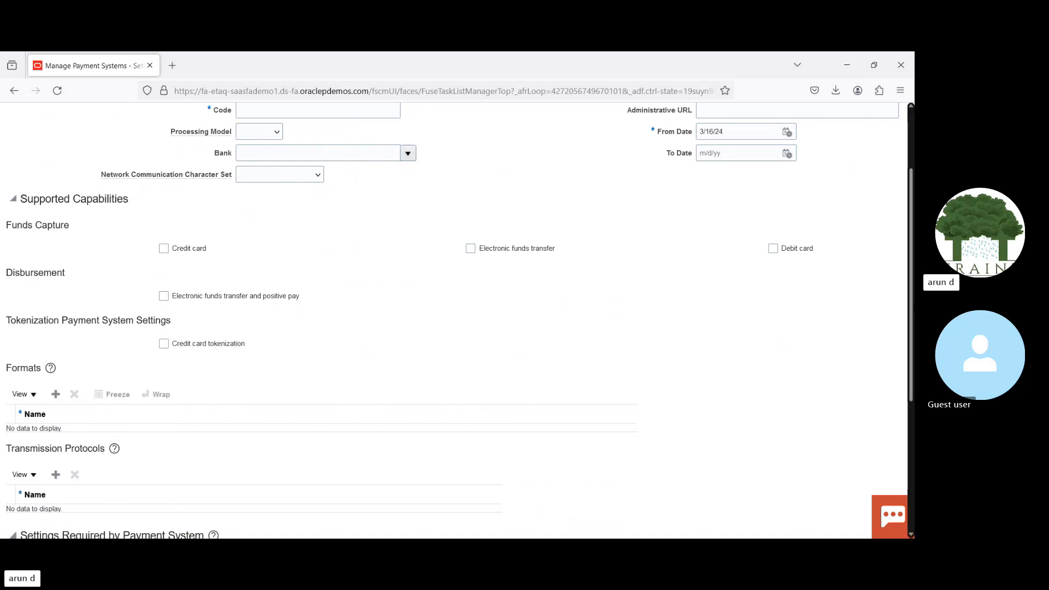
{"action": "scroll", "coordinate": [913, 322], "scroll_direction": "down", "scroll_amount": 5}
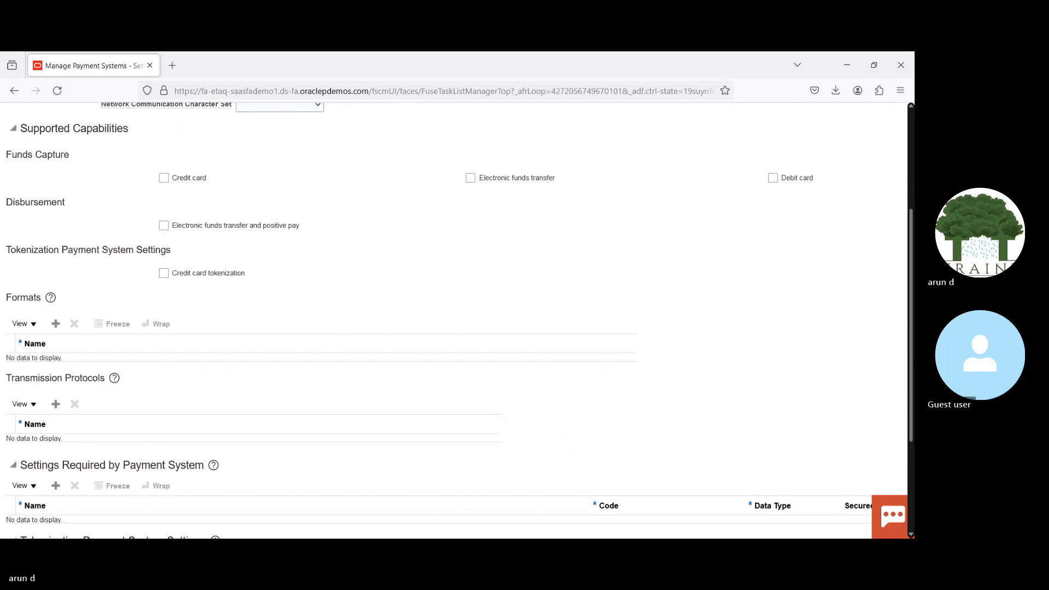
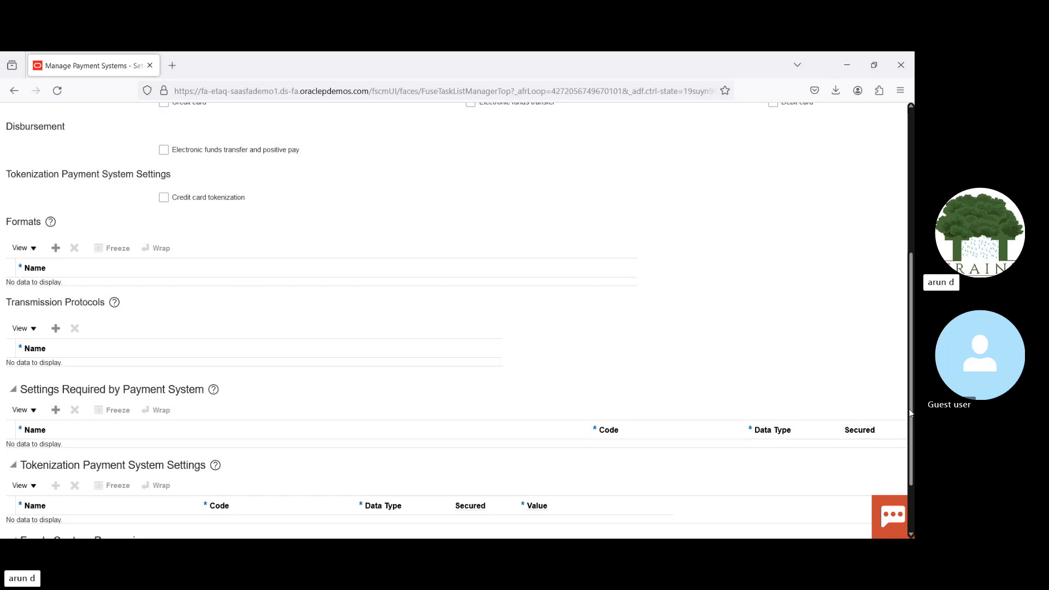
Enter BPI PS as both the name and the code of the new payment system.
{"action": "scroll", "coordinate": [911, 421], "scroll_direction": "down", "scroll_amount": 1}
{"action": "scroll", "coordinate": [910, 421], "scroll_direction": "down", "scroll_amount": 2}
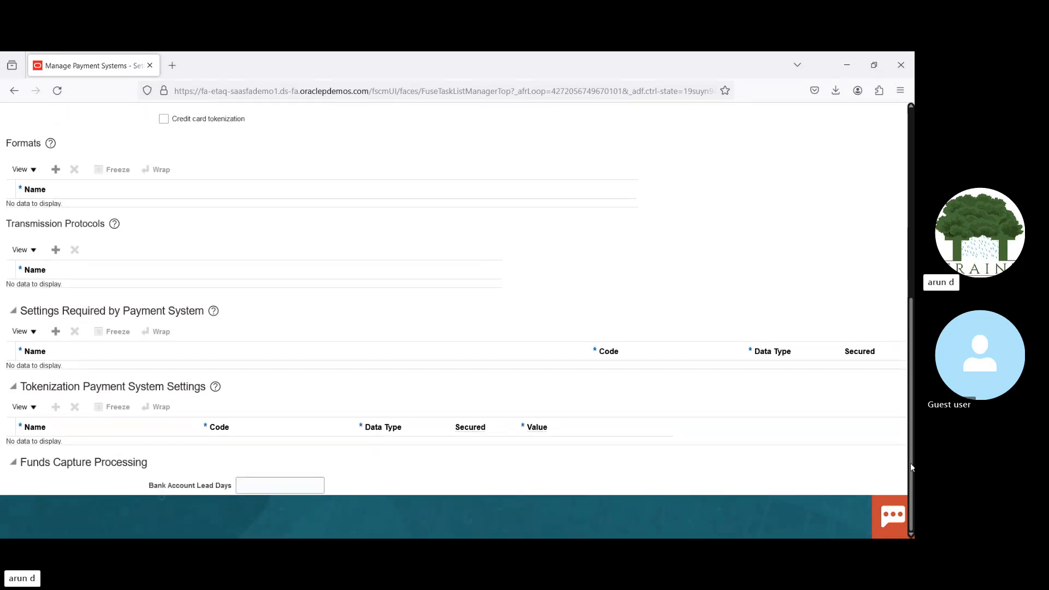
{"action": "scroll", "coordinate": [910, 467], "scroll_direction": "up", "scroll_amount": 1}
{"action": "scroll", "coordinate": [911, 295], "scroll_direction": "up", "scroll_amount": 4}
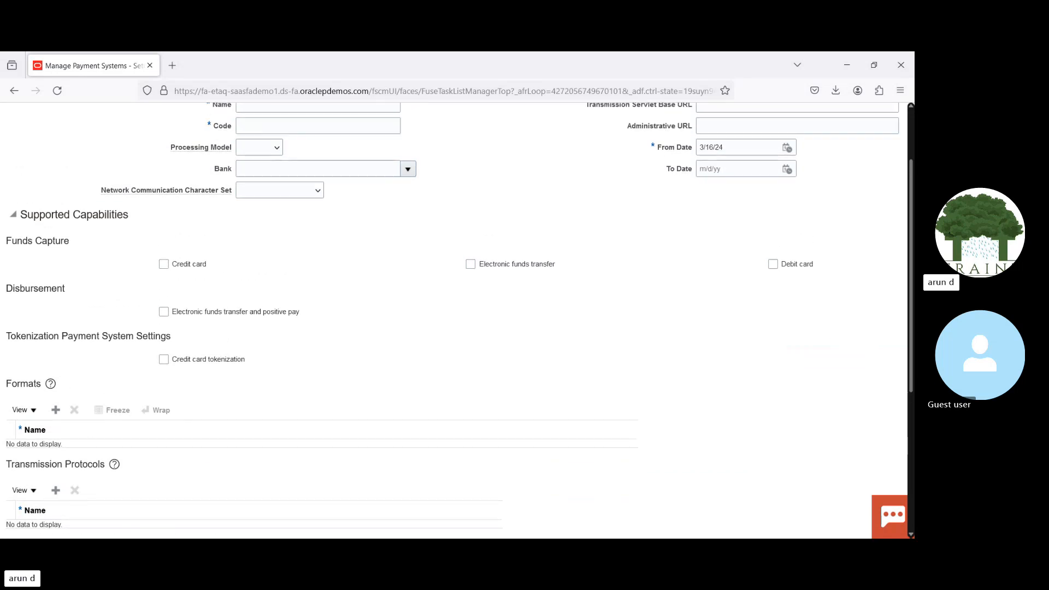
{"action": "left_click_drag", "start_coordinate": [911, 291], "coordinate": [911, 274]}
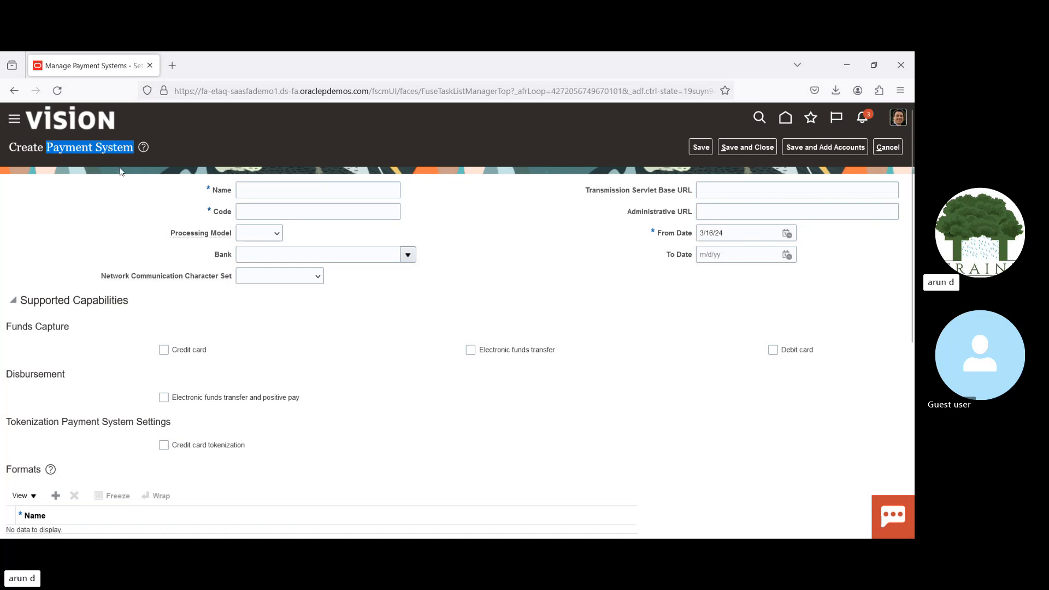
{"action": "left_click", "coordinate": [604, 257]}
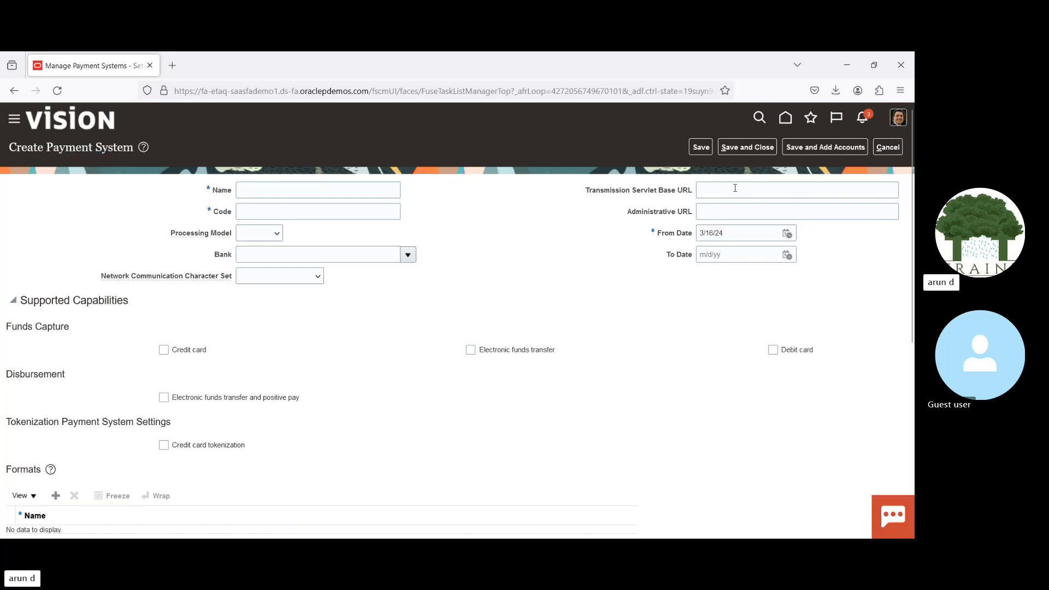
{"action": "left_click", "coordinate": [315, 189]}
{"action": "type", "text": "BPI"}
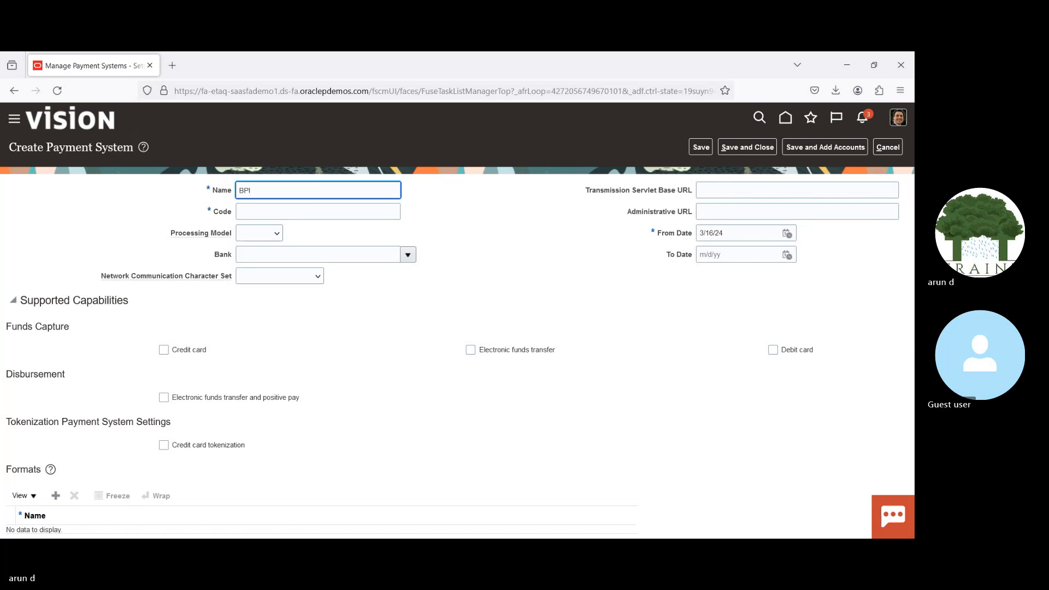
{"action": "type", "text": " PS"}
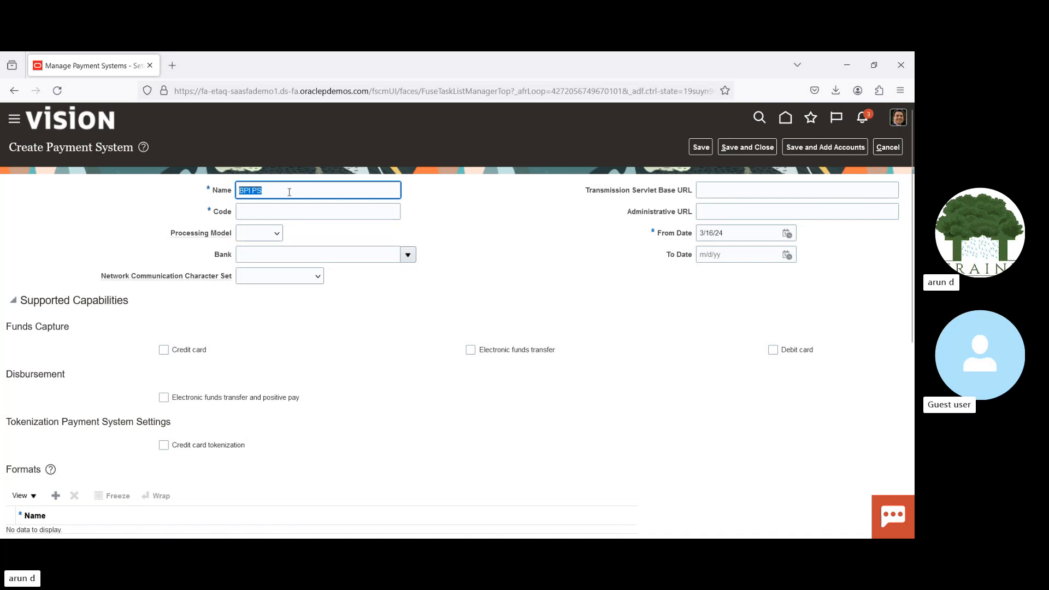
{"action": "key", "text": "Tab"}
{"action": "type", "text": "BPI PS"}
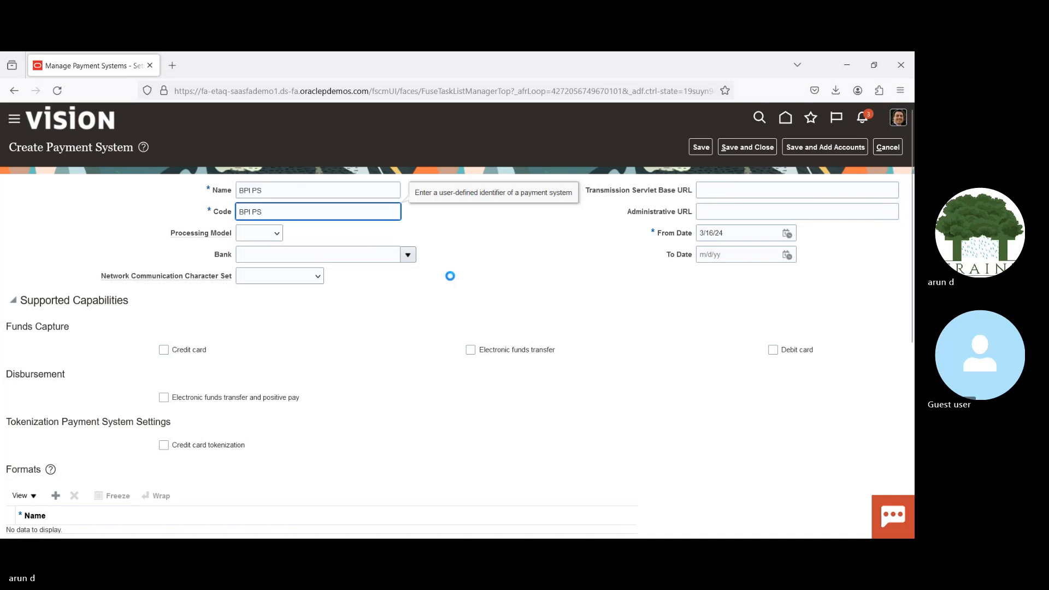
{"action": "left_click", "coordinate": [448, 276]}
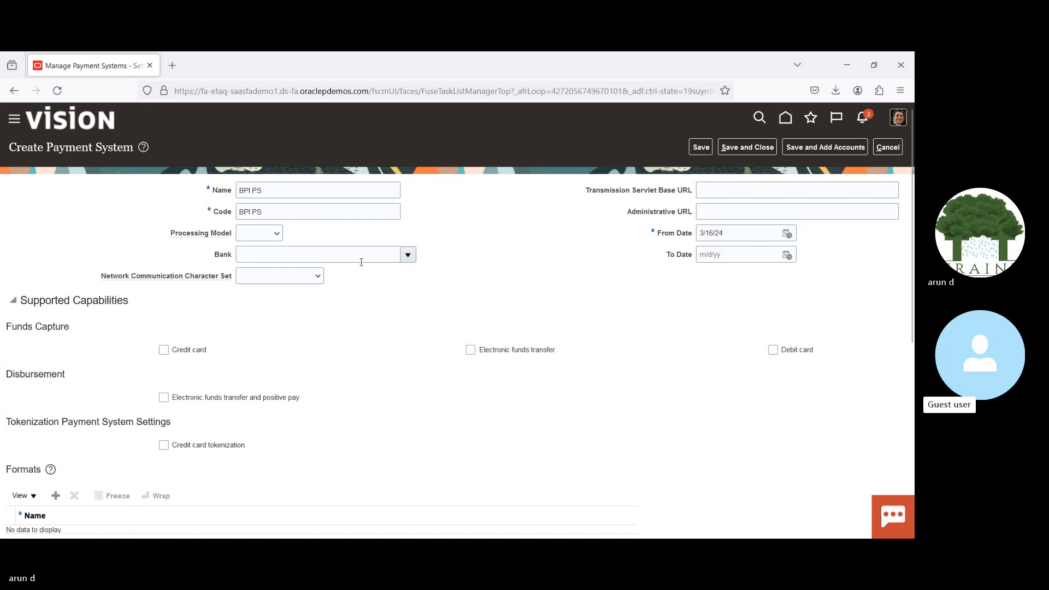
Set the payment system's processing model to Processor and its bank to US Treasury.
{"action": "left_click", "coordinate": [257, 236]}
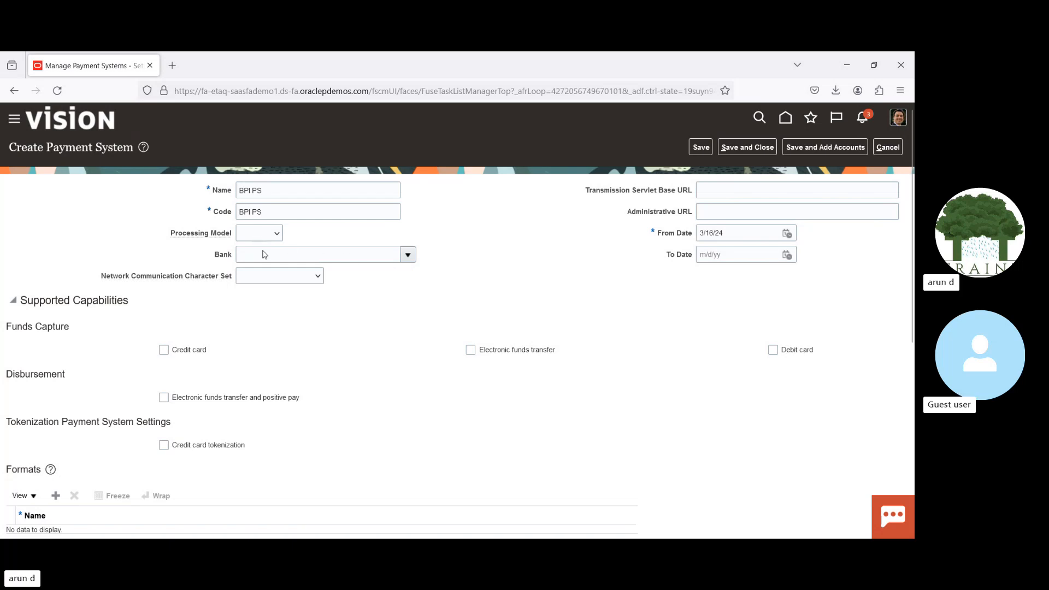
{"action": "left_click", "coordinate": [265, 280]}
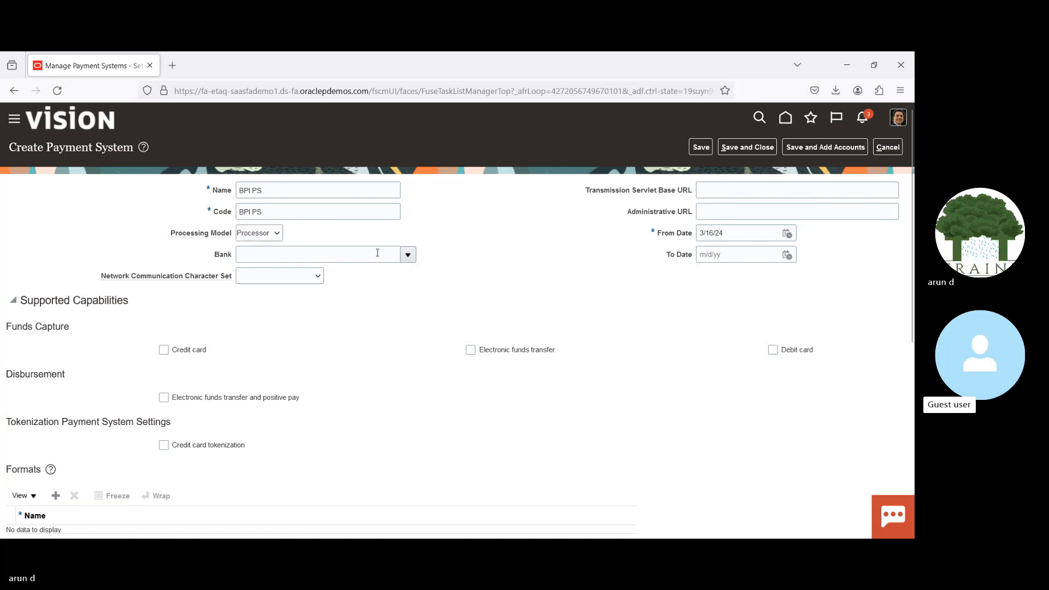
{"action": "left_click", "coordinate": [409, 256]}
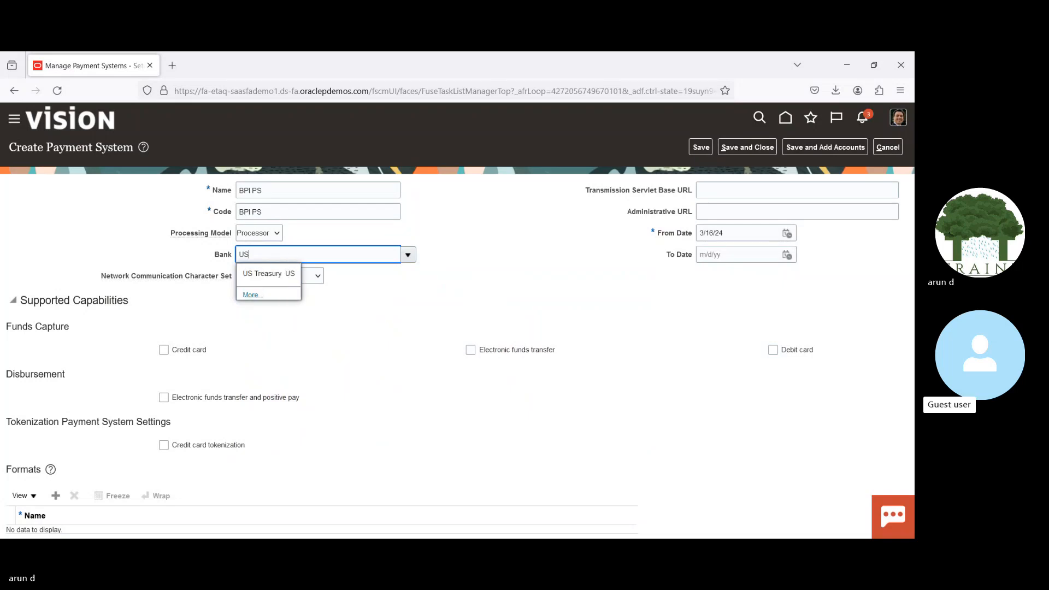
{"action": "left_click", "coordinate": [289, 277]}
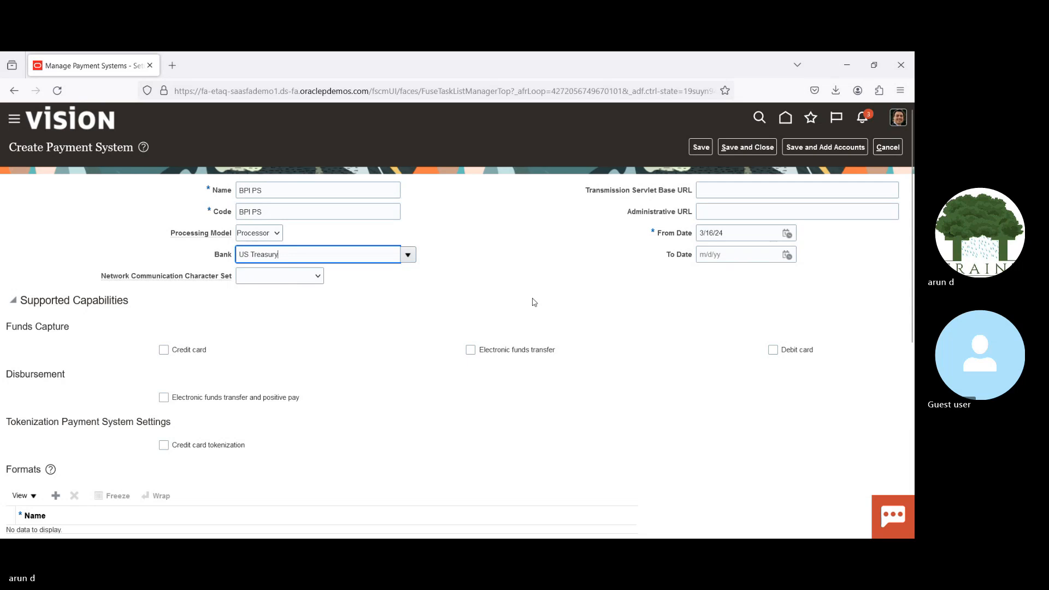
Save the BPI PS payment system and proceed to adding its accounts, acknowledging the confirmation.
{"action": "left_click", "coordinate": [703, 147]}
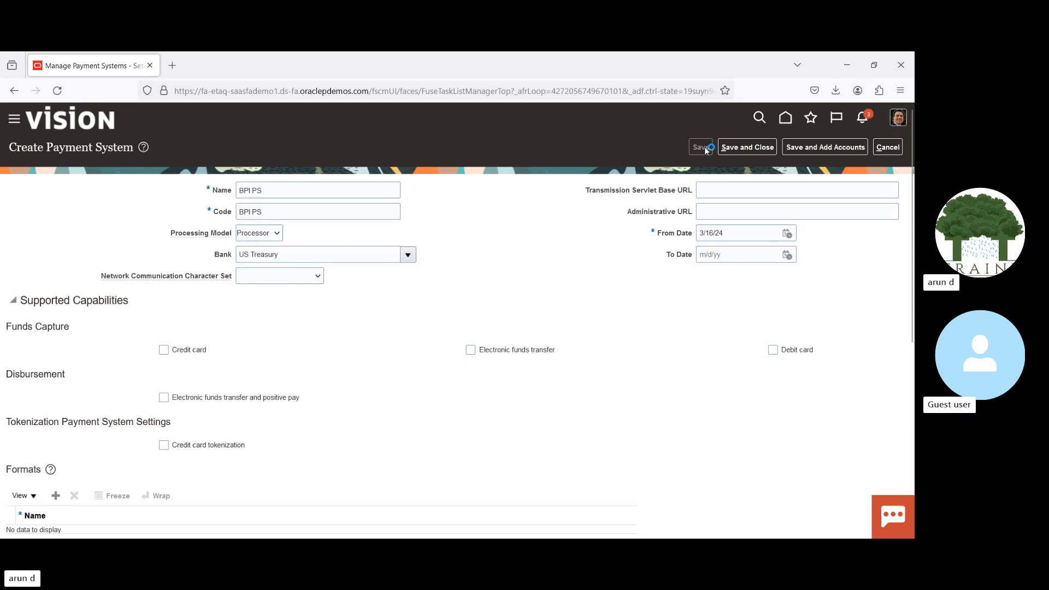
{"action": "left_click", "coordinate": [810, 151]}
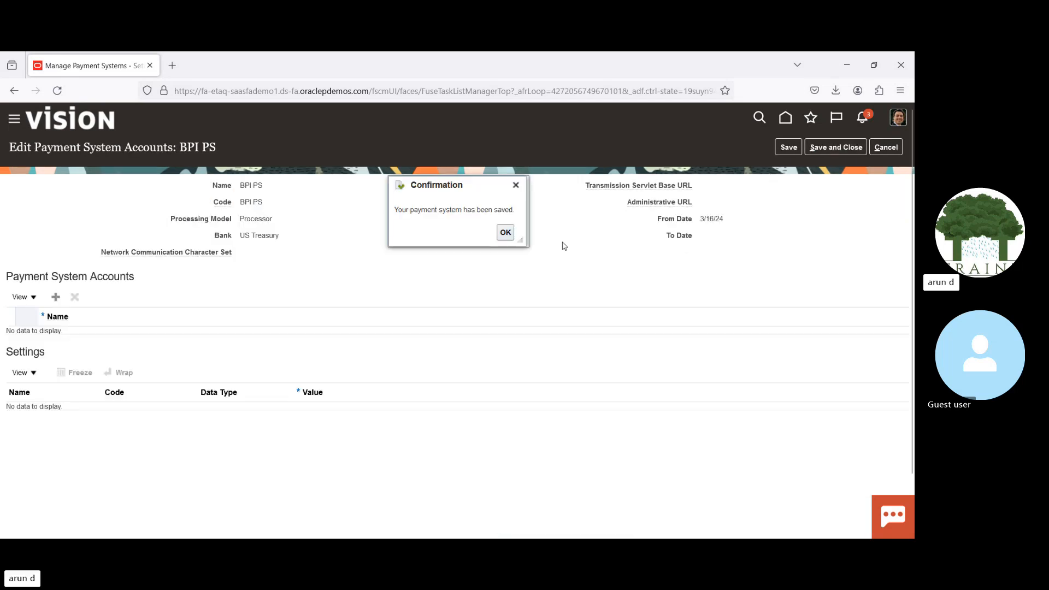
{"action": "left_click", "coordinate": [506, 232]}
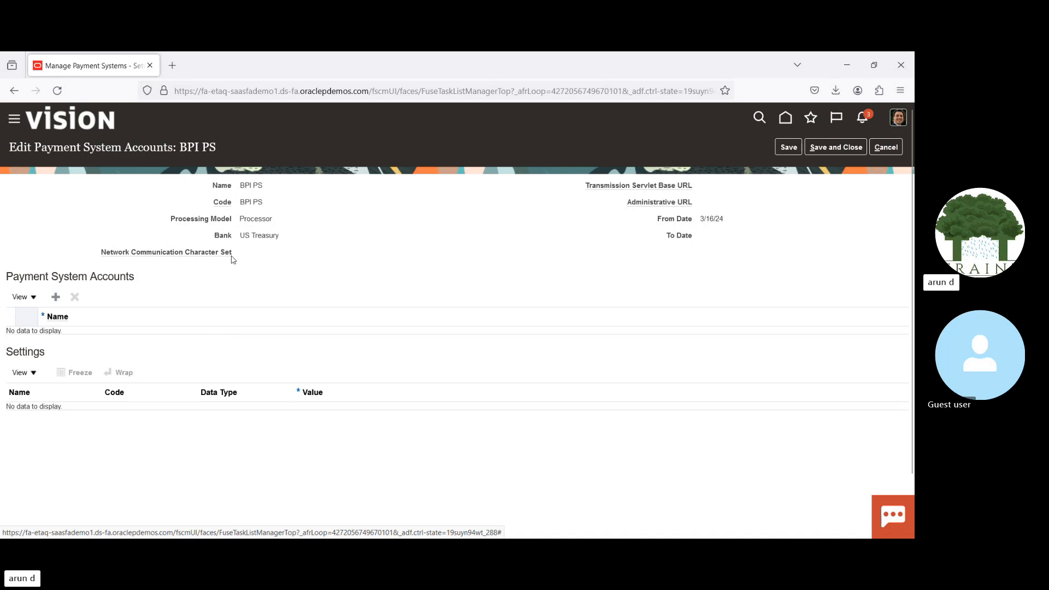
Try to save a payment system account row without a name, and remove the blank row.
{"action": "left_click", "coordinate": [56, 296]}
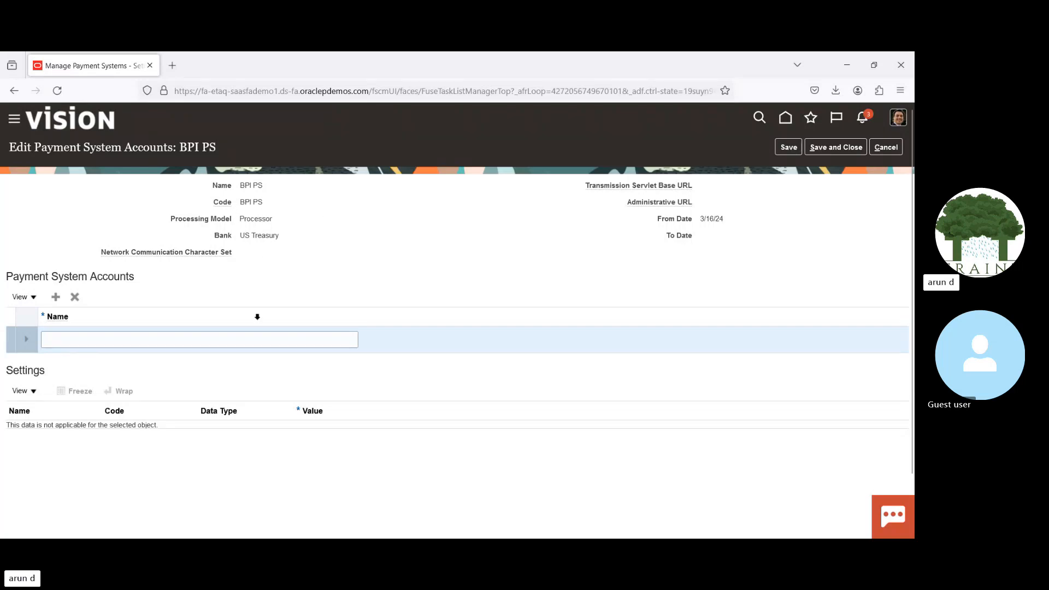
{"action": "left_click", "coordinate": [94, 340]}
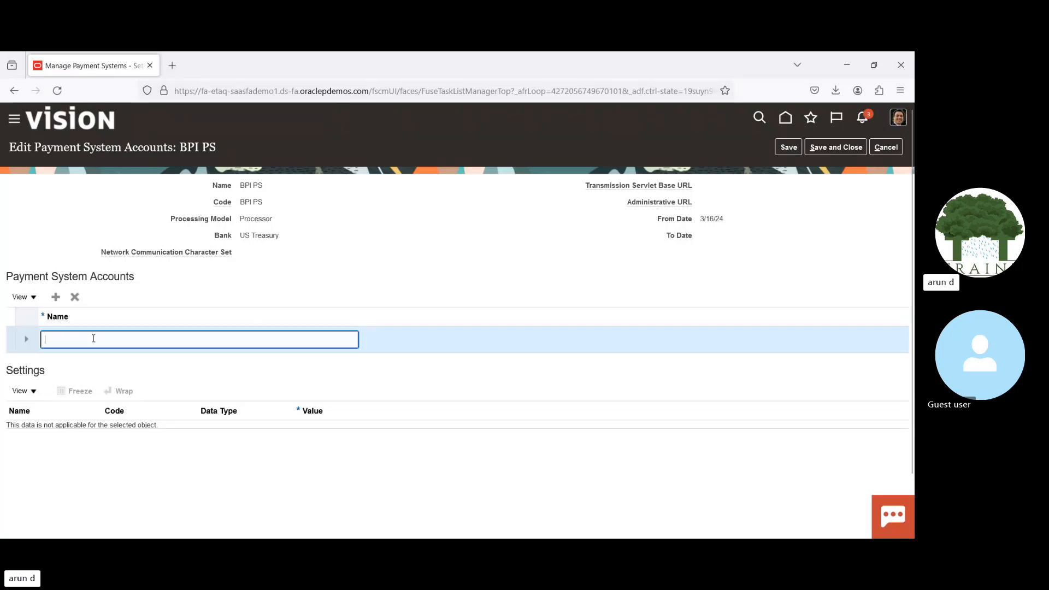
{"action": "left_click_drag", "start_coordinate": [94, 279], "coordinate": [188, 283]}
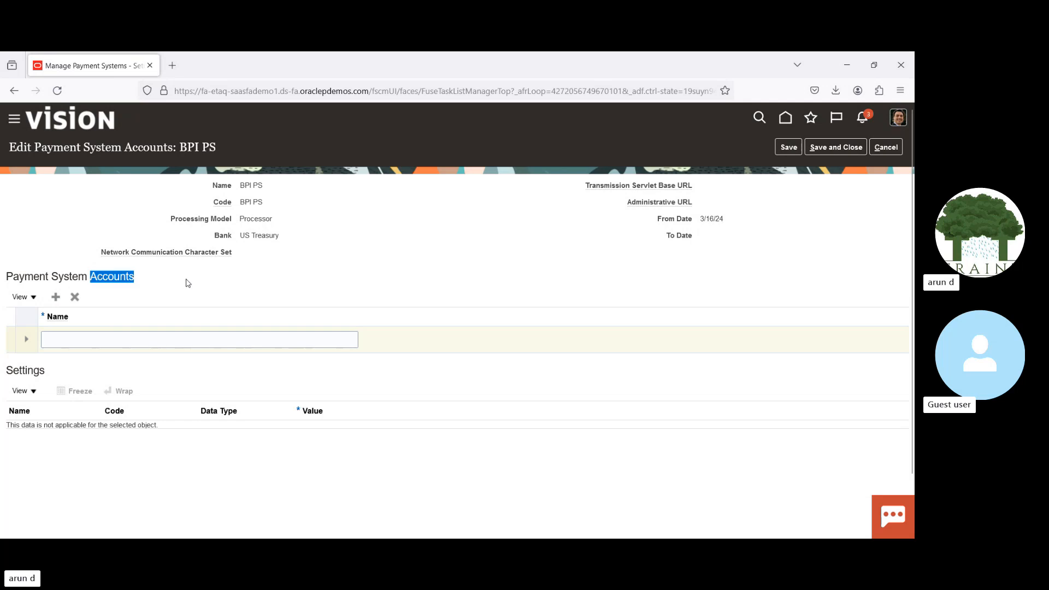
{"action": "left_click", "coordinate": [82, 340]}
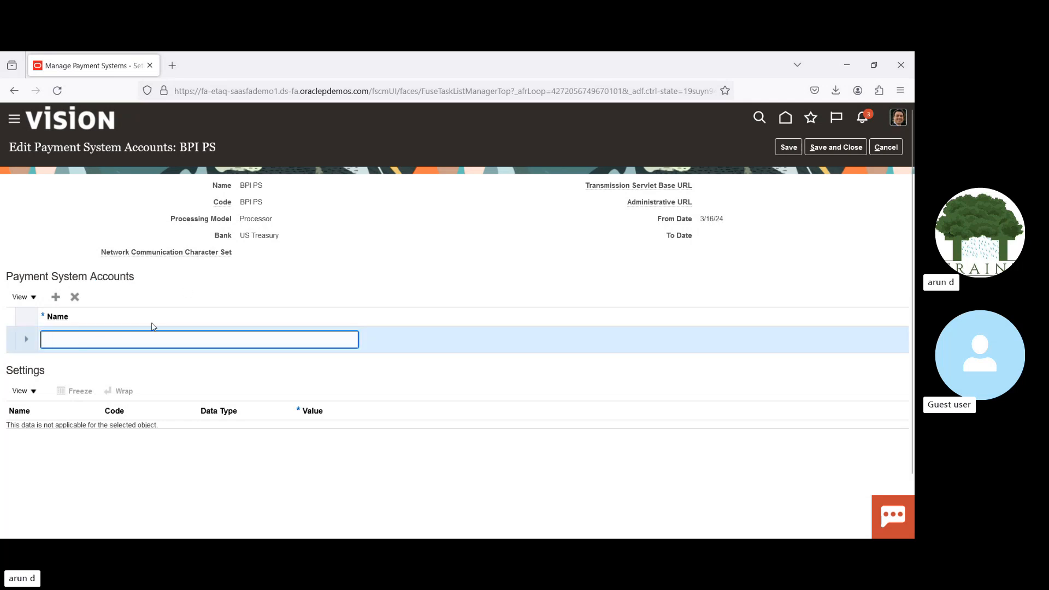
{"action": "left_click", "coordinate": [836, 149]}
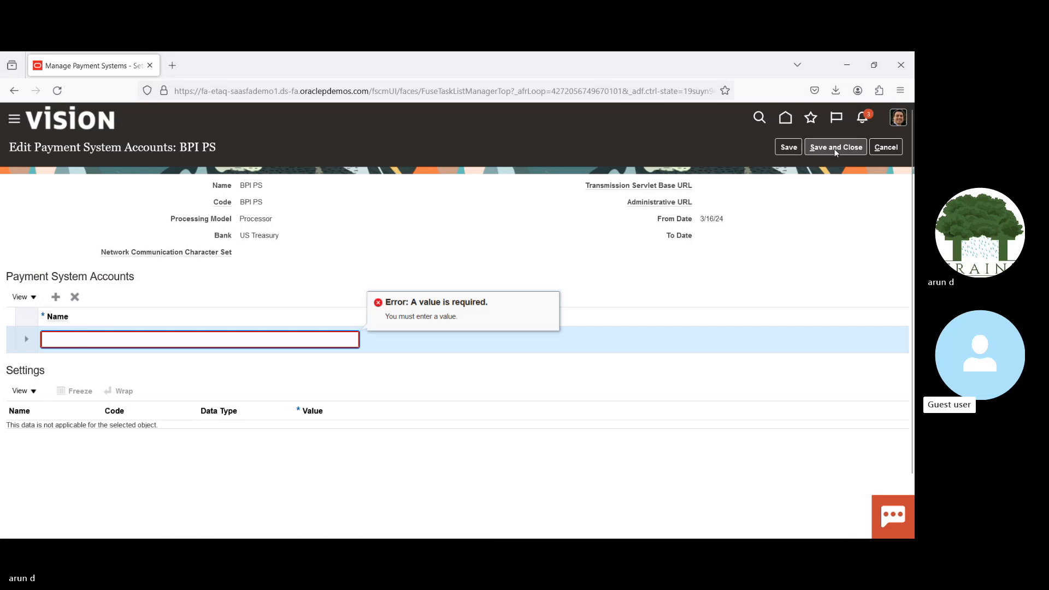
{"action": "left_click", "coordinate": [74, 299]}
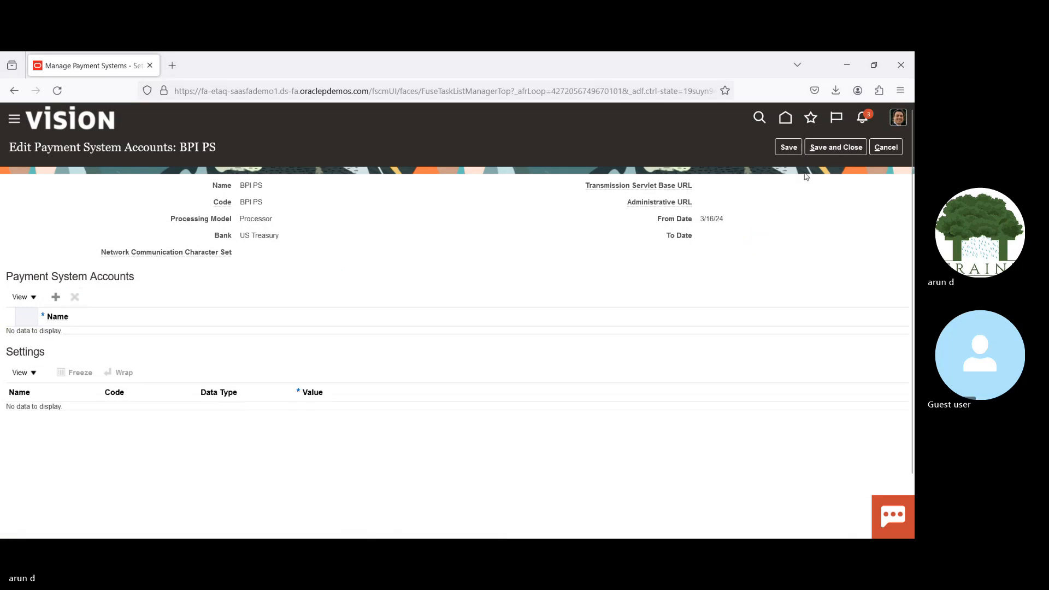
Save and close the BPI PS payment system accounts and return to the Payments setup tasks.
{"action": "left_click", "coordinate": [829, 148]}
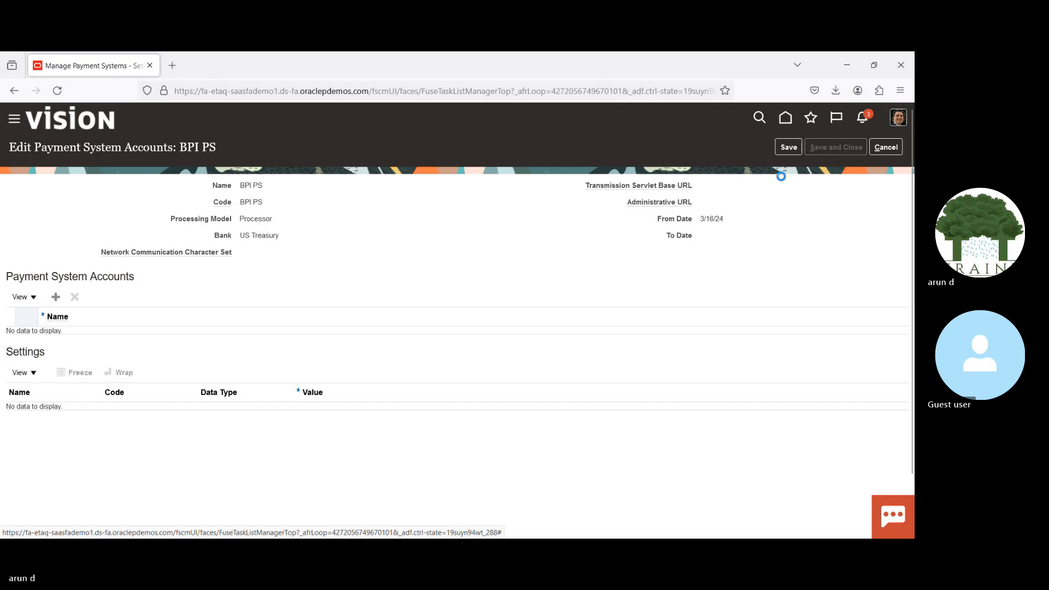
{"action": "left_click", "coordinate": [486, 234]}
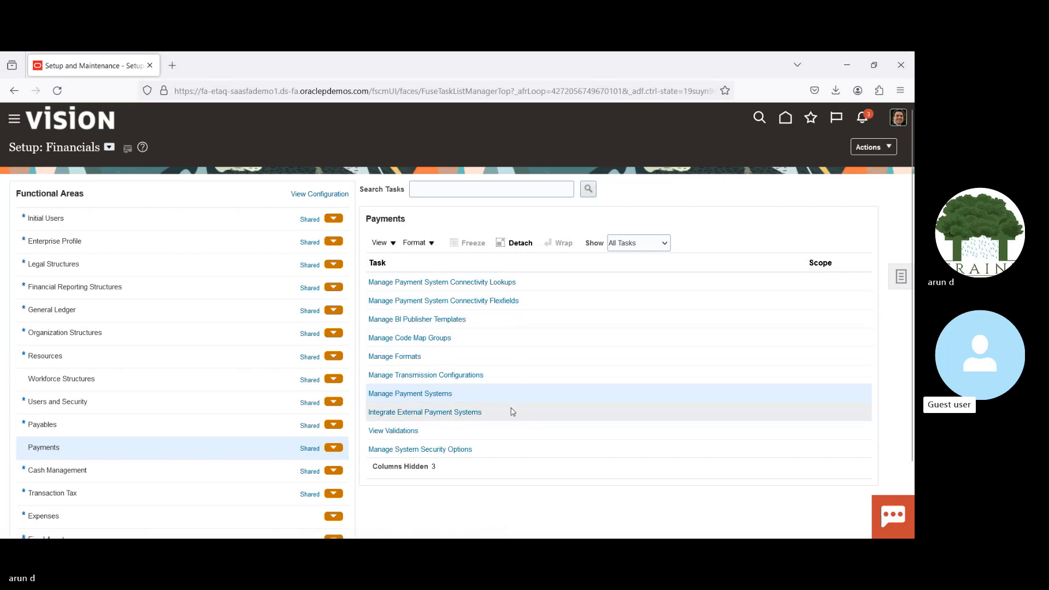
Check the Integrate External Payment Systems task, dismiss its information dialog, and examine the settings in Manage System Security Options.
{"action": "left_click", "coordinate": [424, 414]}
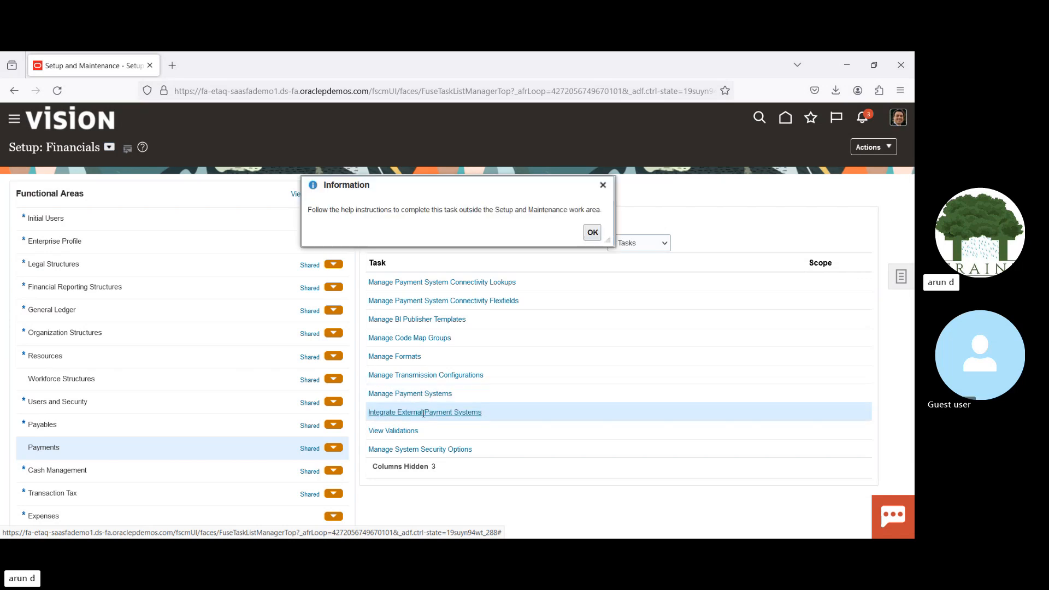
{"action": "left_click", "coordinate": [592, 233]}
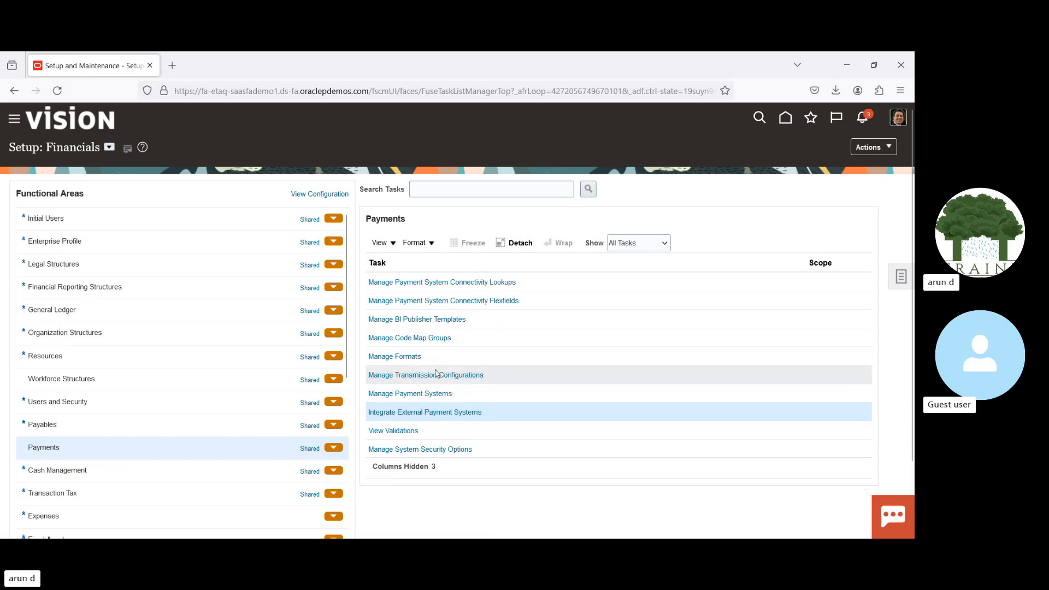
{"action": "left_click", "coordinate": [409, 449]}
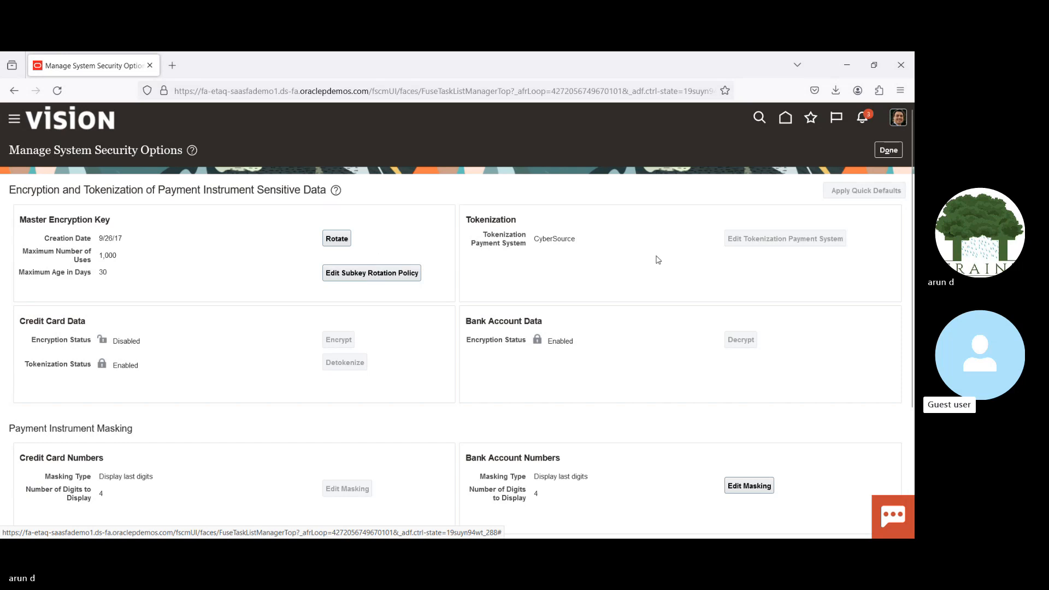
{"action": "scroll", "coordinate": [629, 284], "scroll_direction": "down", "scroll_amount": 1}
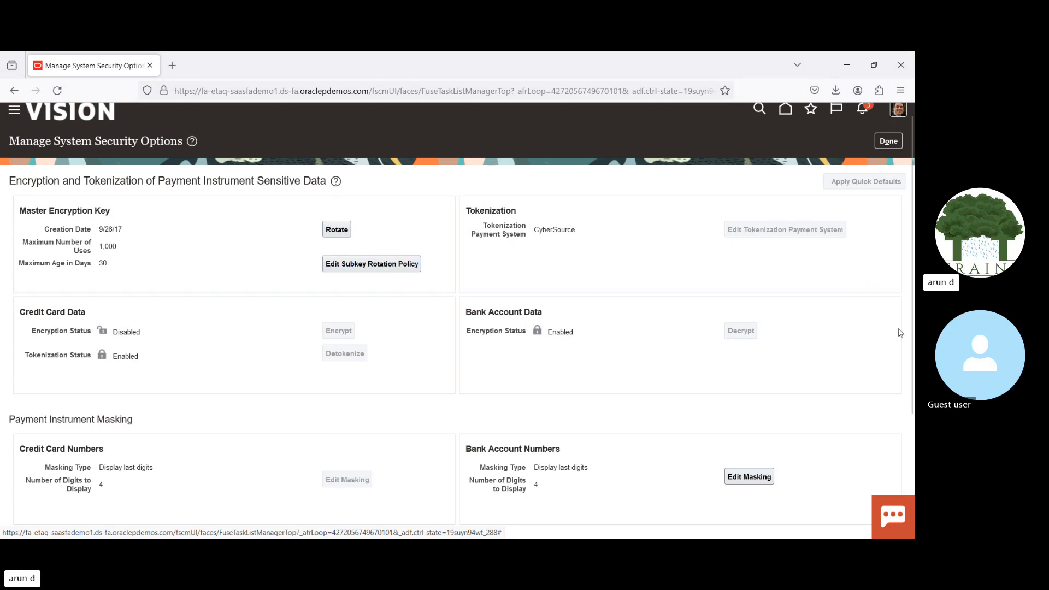
{"action": "scroll", "coordinate": [913, 304], "scroll_direction": "down", "scroll_amount": 3}
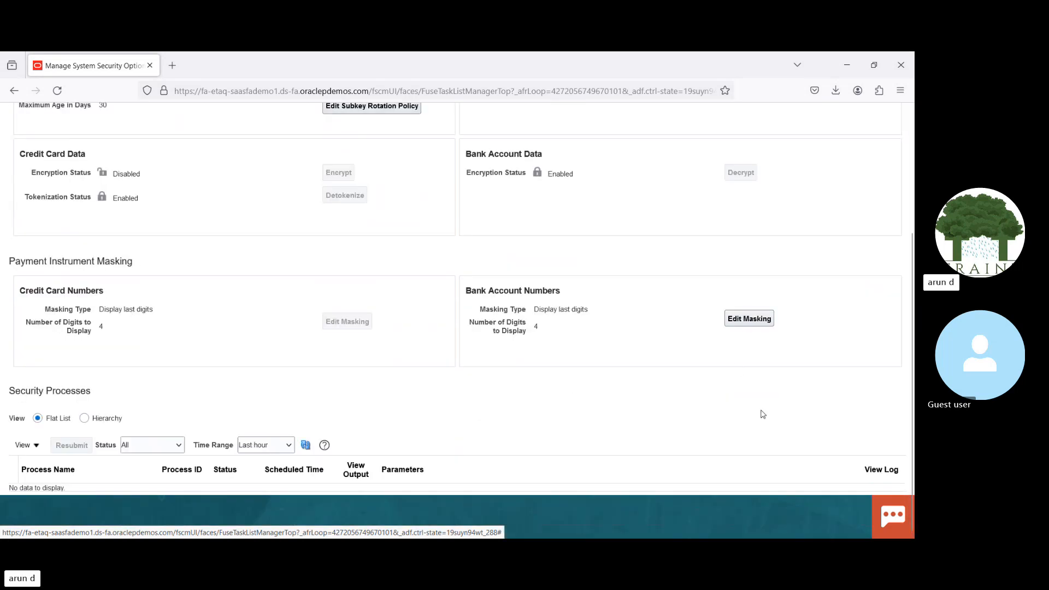
Inspect the bank account masking options without editing them, and review the encryption, tokenization and masking settings.
{"action": "left_click", "coordinate": [750, 320]}
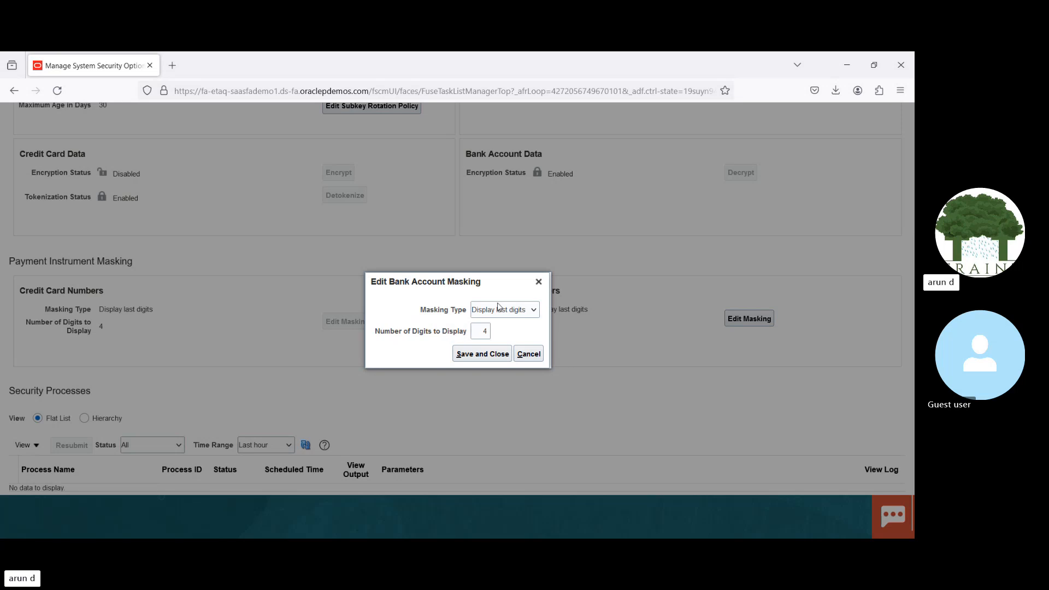
{"action": "left_click", "coordinate": [526, 354]}
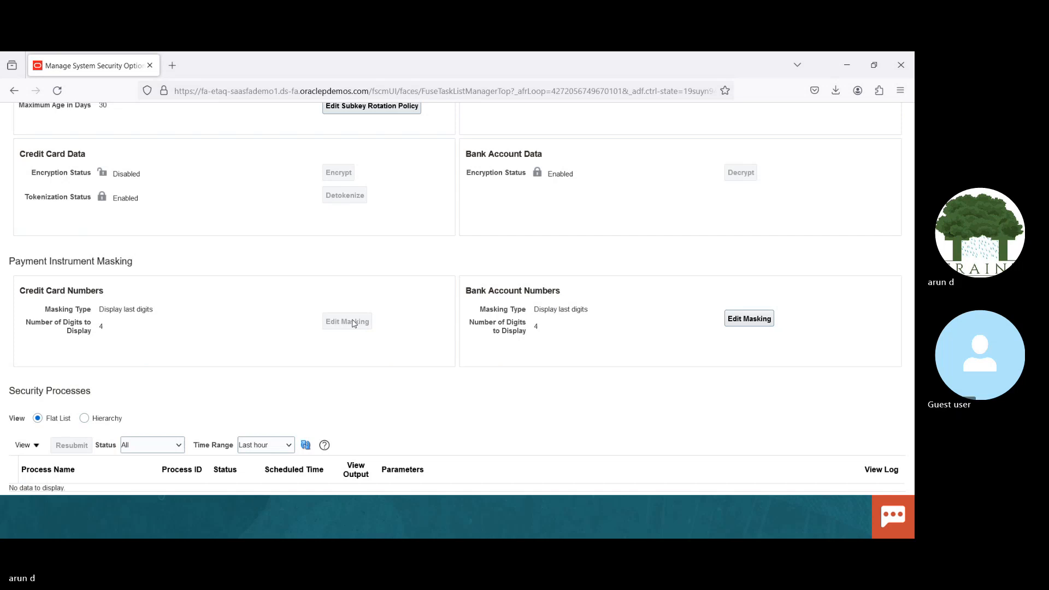
{"action": "scroll", "coordinate": [913, 321], "scroll_direction": "up", "scroll_amount": 2}
{"action": "scroll", "coordinate": [913, 322], "scroll_direction": "up", "scroll_amount": 2}
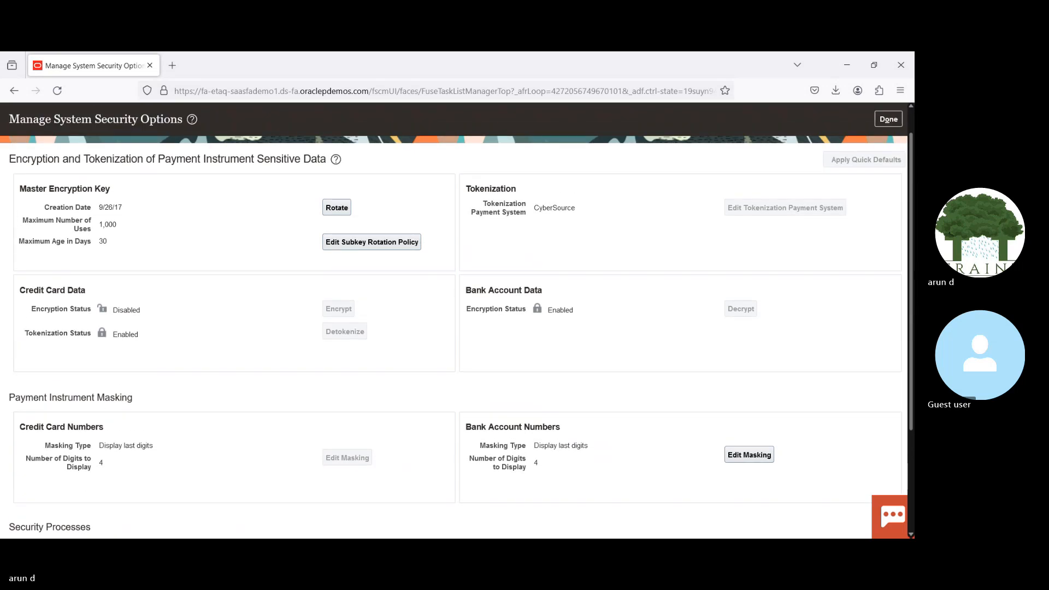
{"action": "left_click_drag", "start_coordinate": [912, 266], "coordinate": [912, 269]}
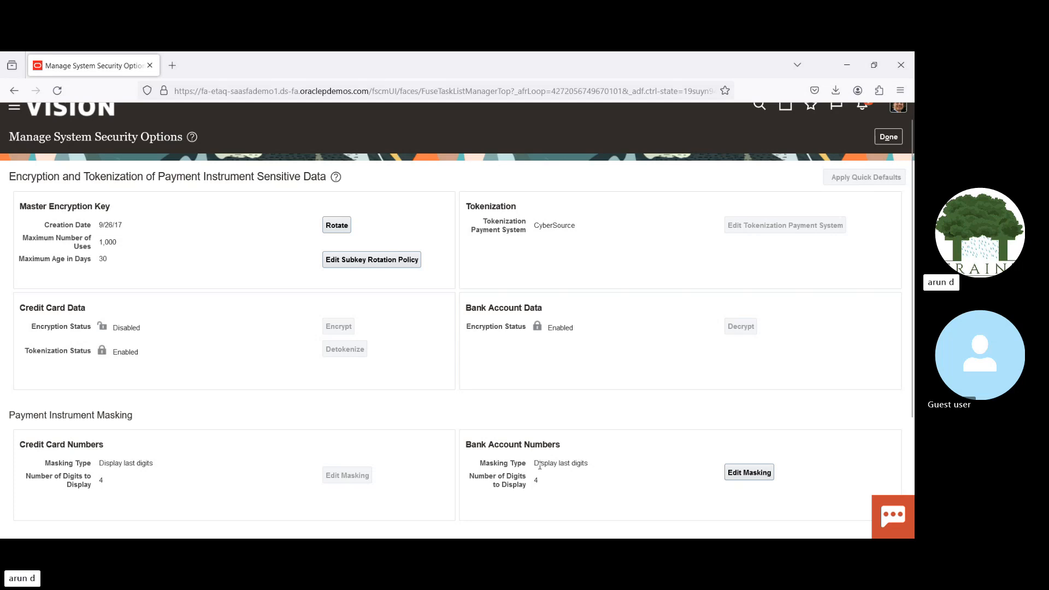
{"action": "left_click_drag", "start_coordinate": [536, 462], "coordinate": [593, 471]}
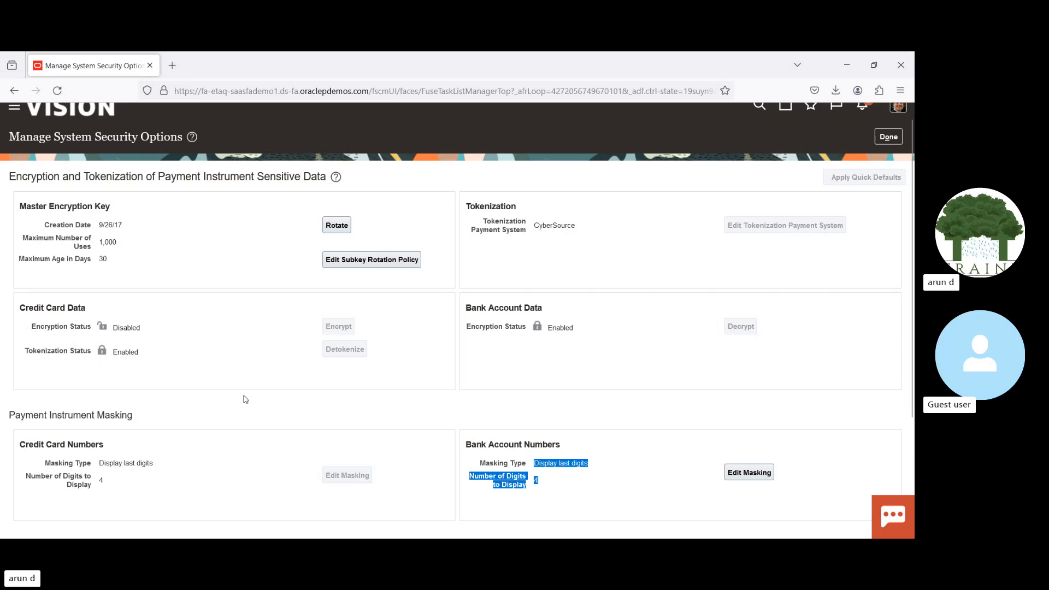
{"action": "left_click", "coordinate": [319, 410]}
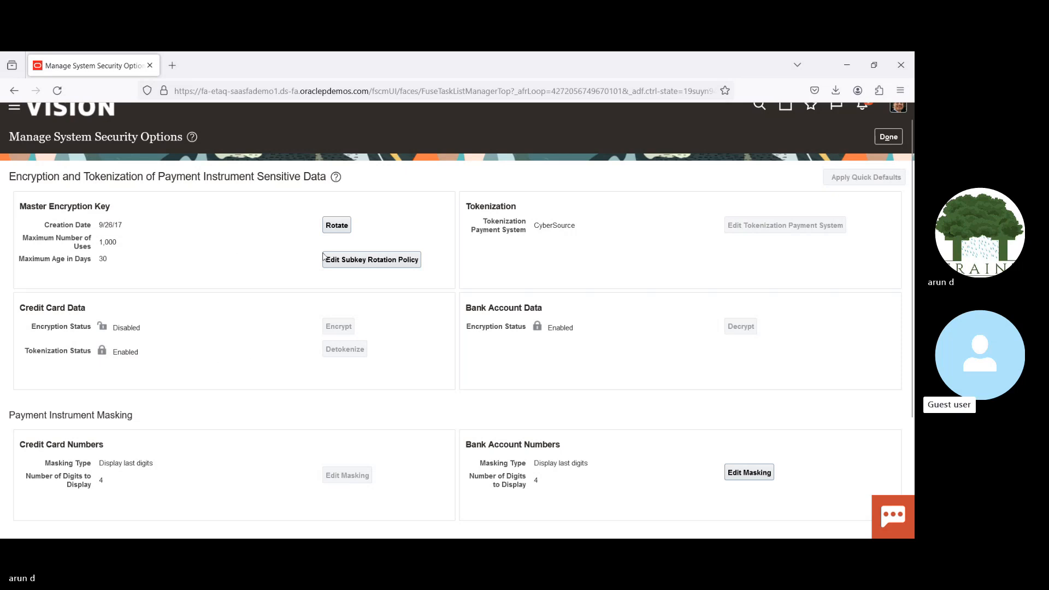
Inspect the subkey rotation policy settings without changing them, and return from Manage System Security Options to the Payments setup tasks.
{"action": "left_click", "coordinate": [351, 260]}
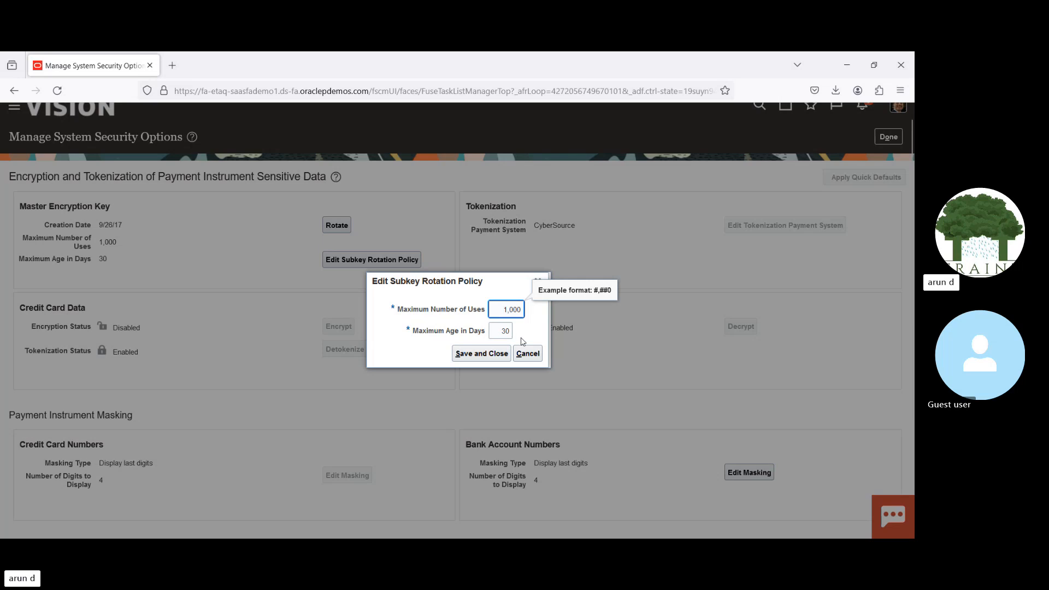
{"action": "left_click", "coordinate": [528, 354]}
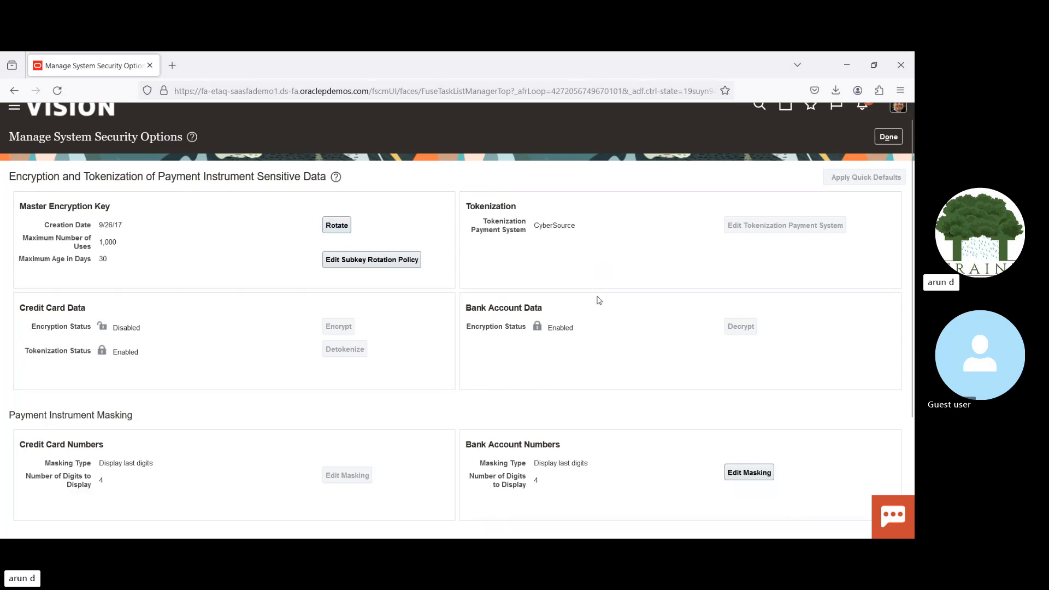
{"action": "left_click", "coordinate": [883, 139]}
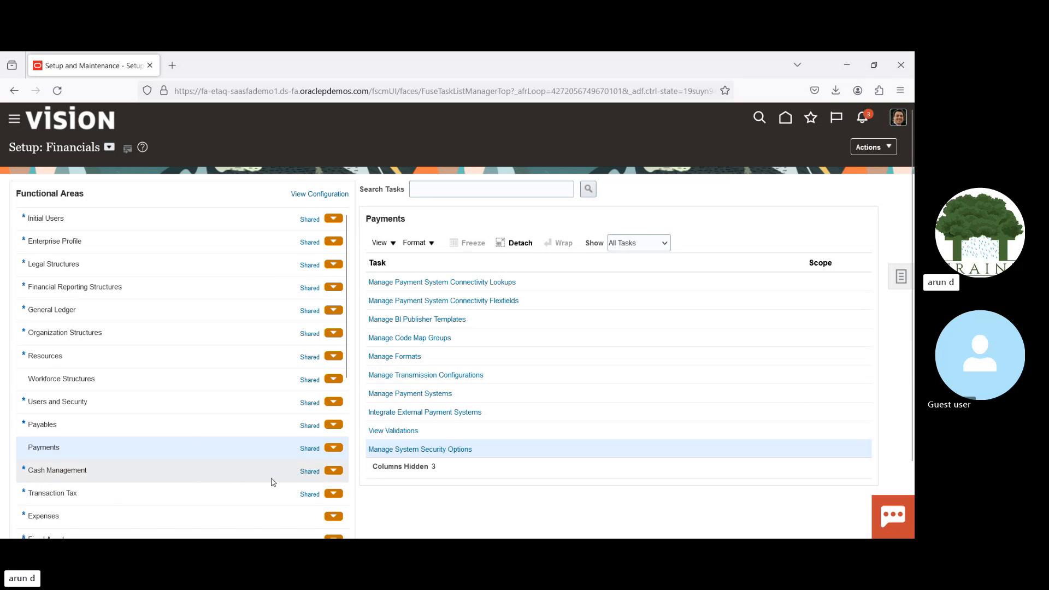
Go to the home page and open the Payments work area under Payables to view its overview.
{"action": "left_click", "coordinate": [787, 120]}
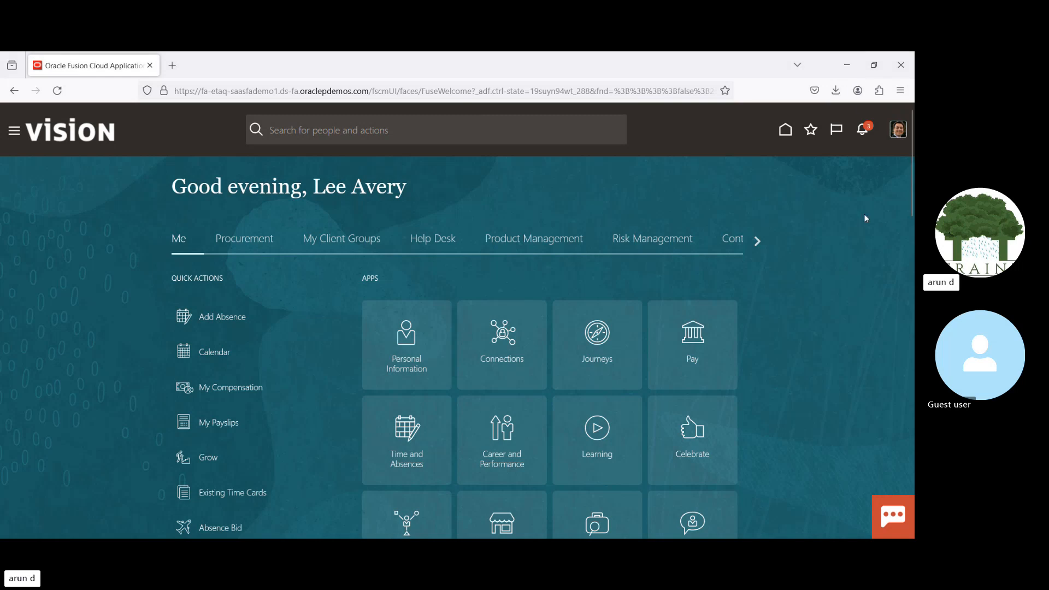
{"action": "left_click", "coordinate": [757, 241]}
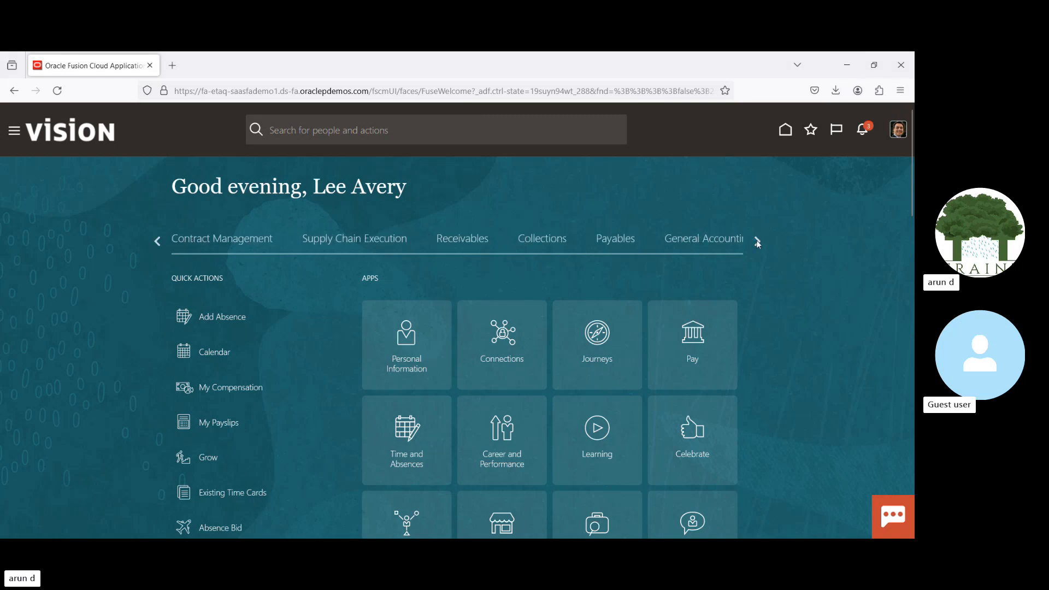
{"action": "left_click", "coordinate": [633, 243]}
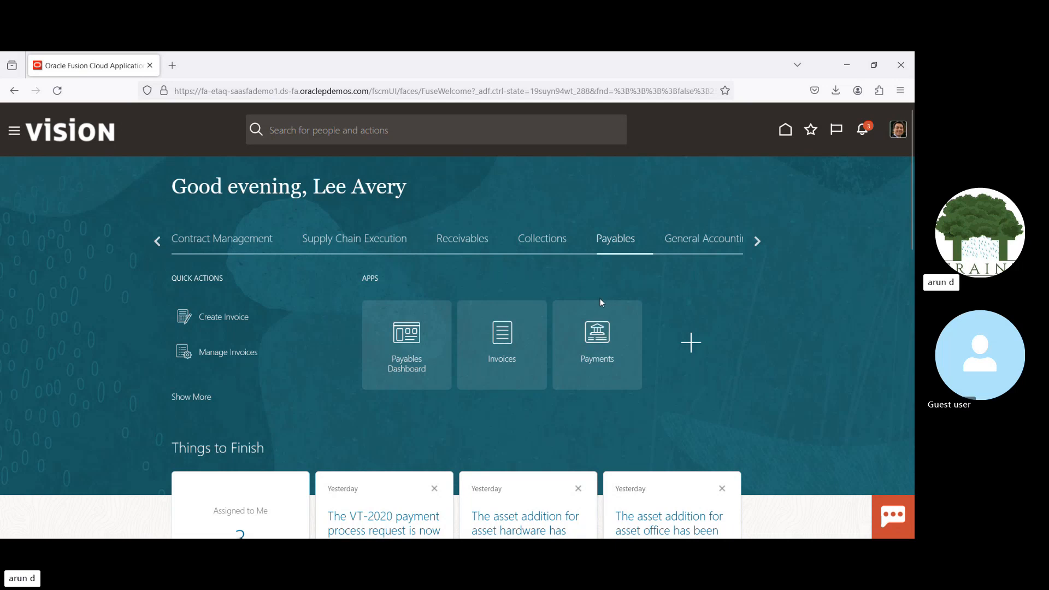
{"action": "left_click", "coordinate": [597, 338]}
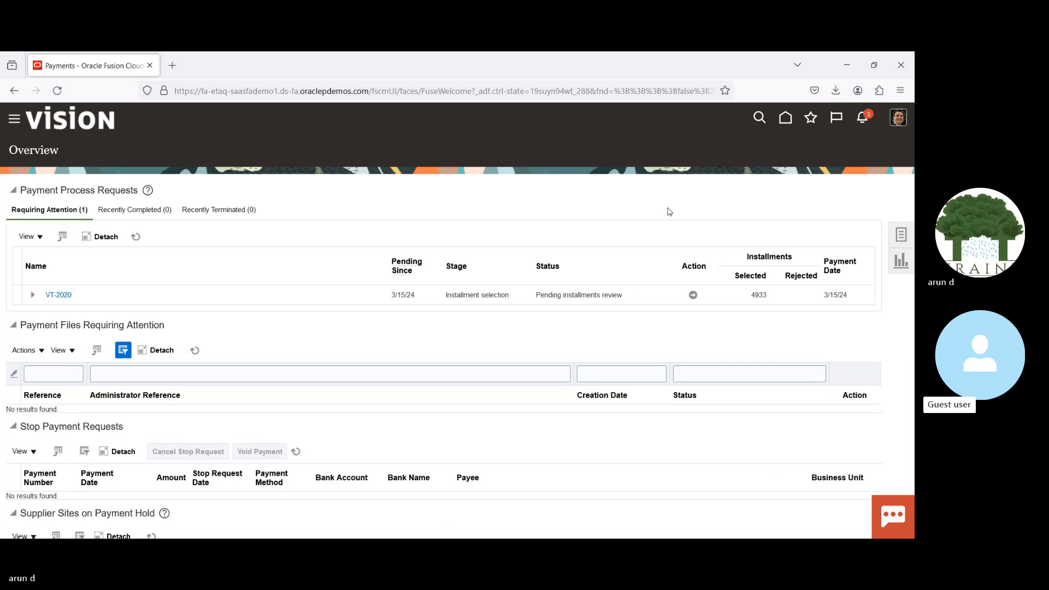
In the Cash Management area of Setup and Maintenance, search Manage Bank Accounts for account names starting with US.
{"action": "left_click", "coordinate": [786, 117]}
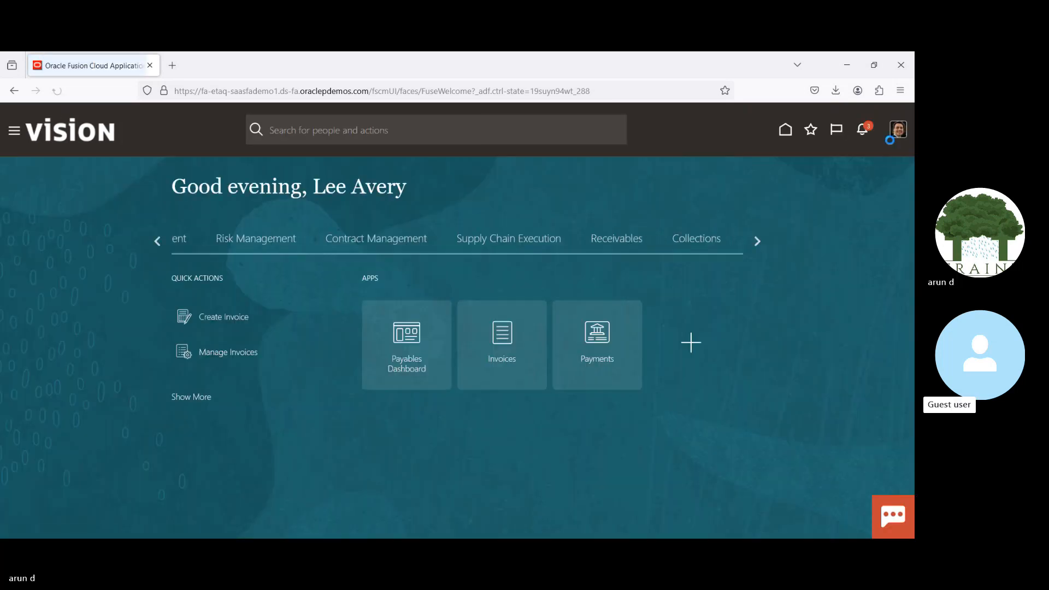
{"action": "left_click", "coordinate": [898, 131]}
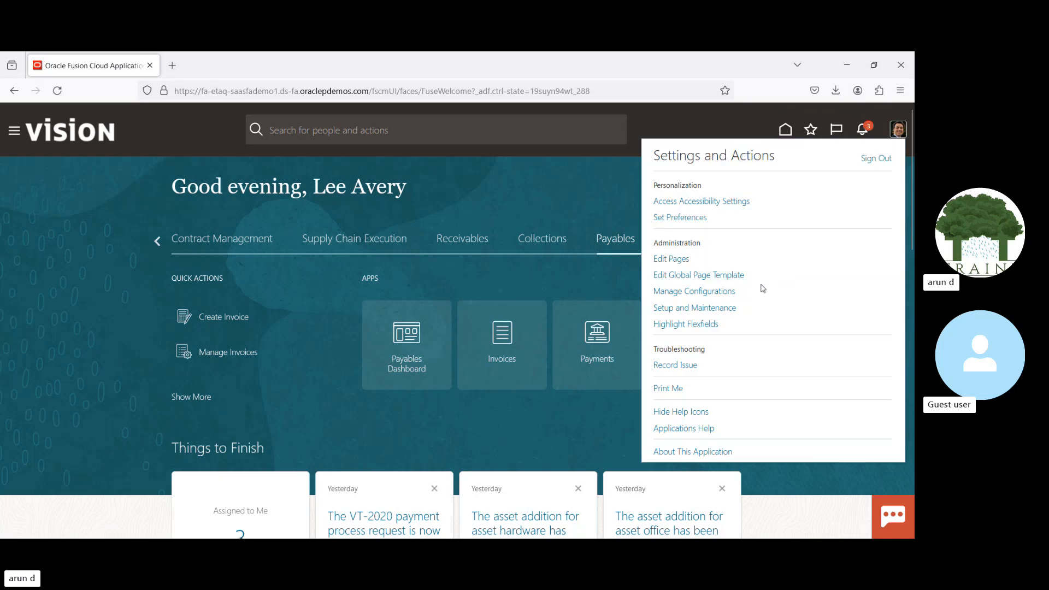
{"action": "left_click", "coordinate": [696, 309]}
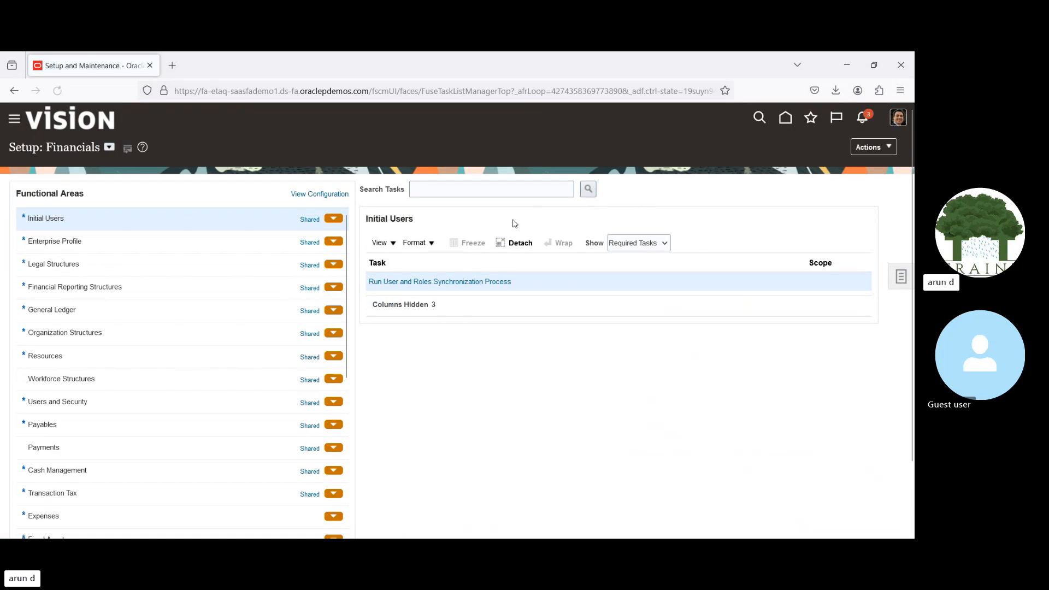
{"action": "left_click", "coordinate": [103, 476]}
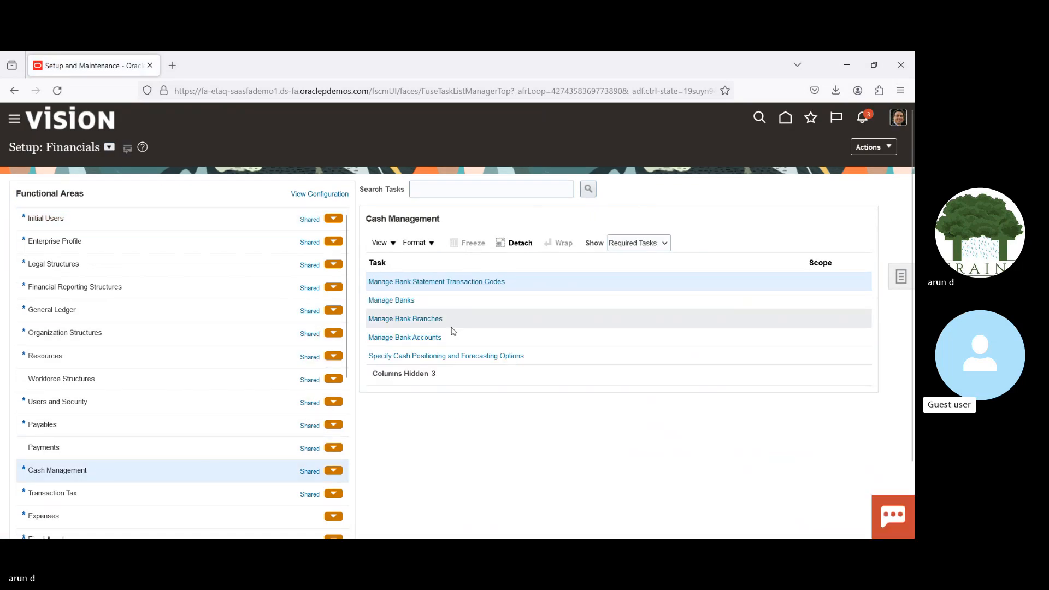
{"action": "left_click", "coordinate": [407, 338]}
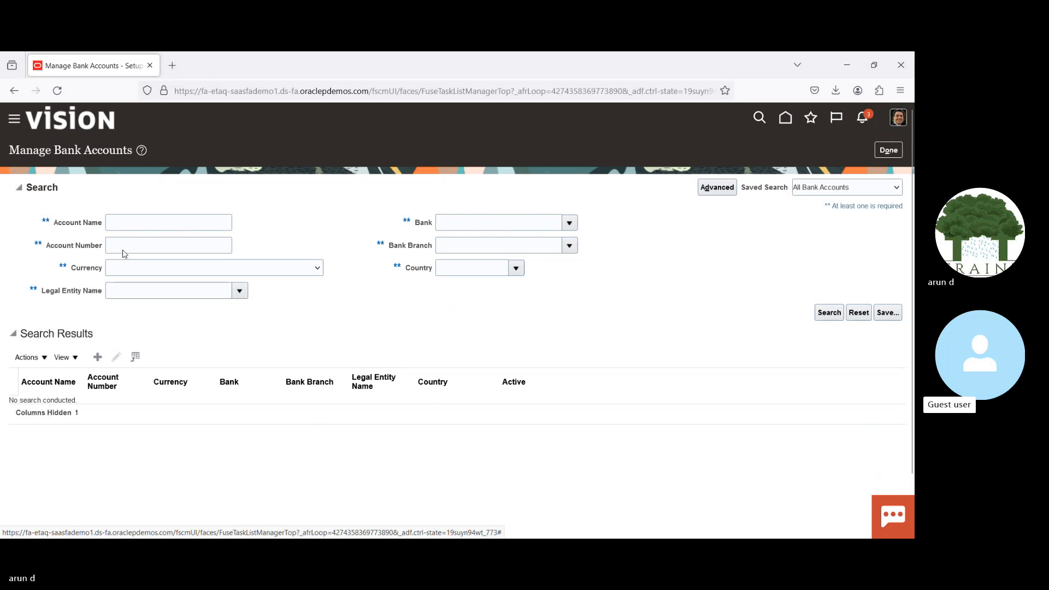
{"action": "left_click", "coordinate": [134, 222]}
{"action": "type", "text": "US"}
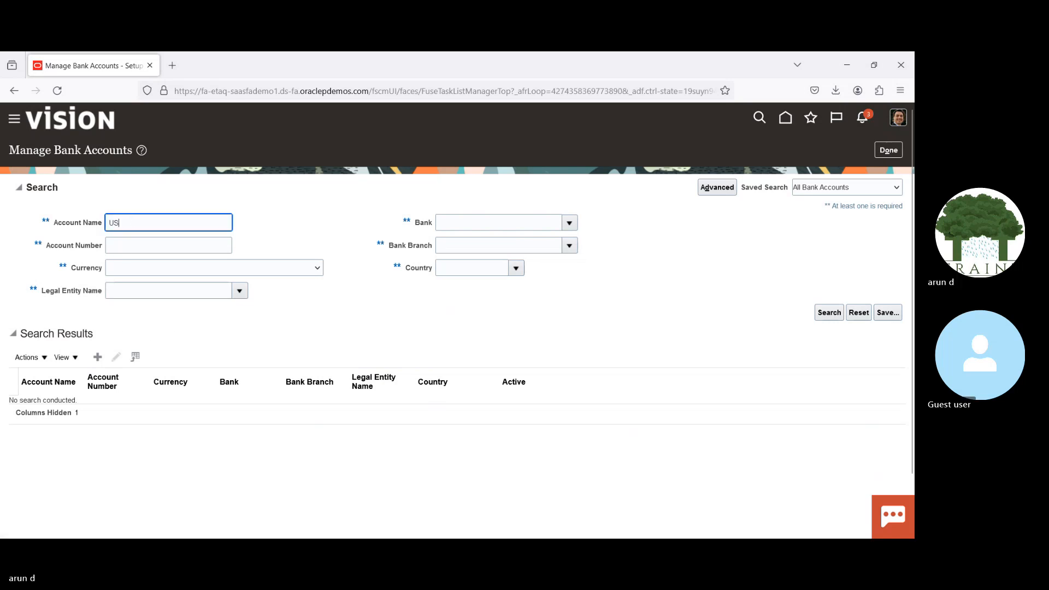
{"action": "key", "text": "Return"}
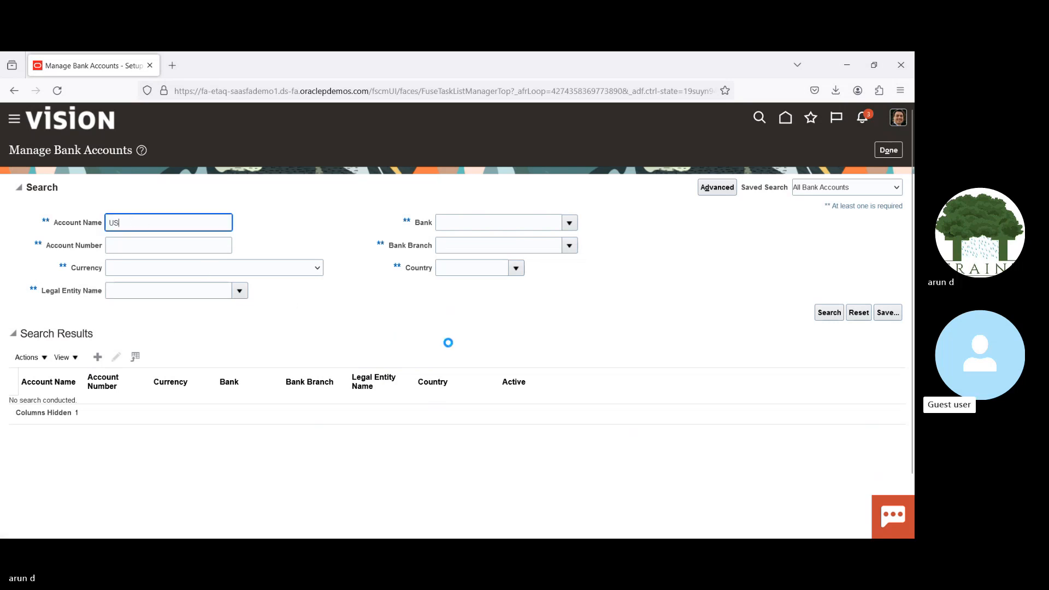
Leave the bank account search and reopen the Payments work area under Payables from the home page.
{"action": "left_click", "coordinate": [793, 119]}
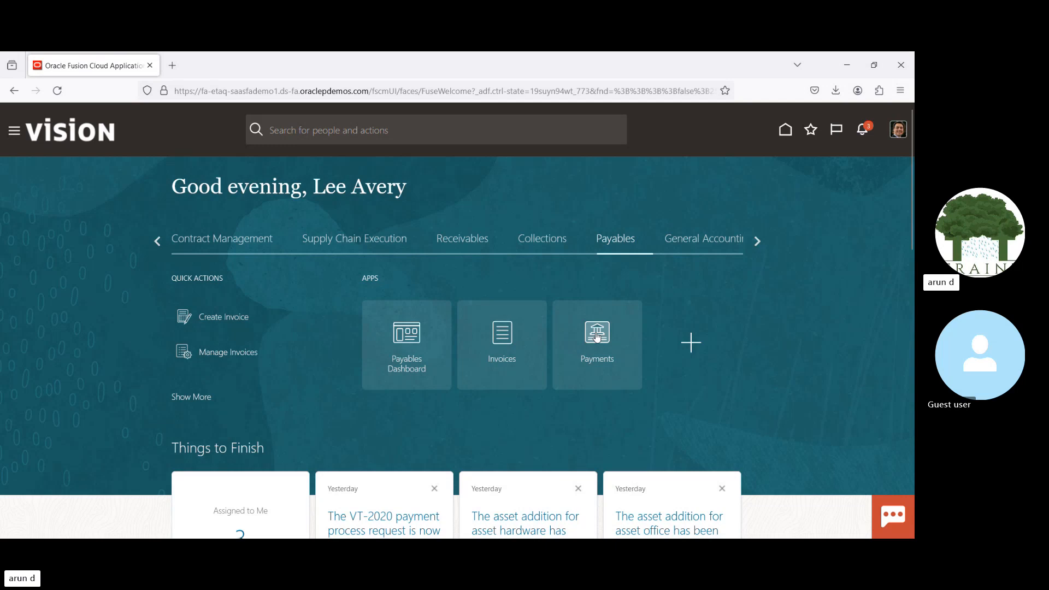
{"action": "left_click", "coordinate": [610, 302]}
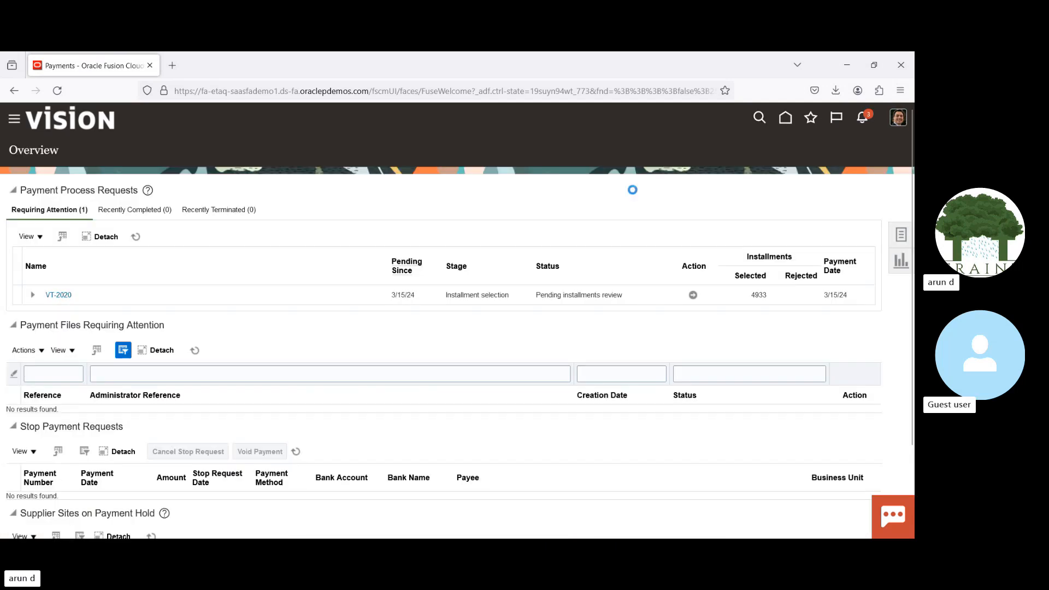
{"action": "left_click", "coordinate": [898, 235]}
{"action": "left_click", "coordinate": [671, 192]}
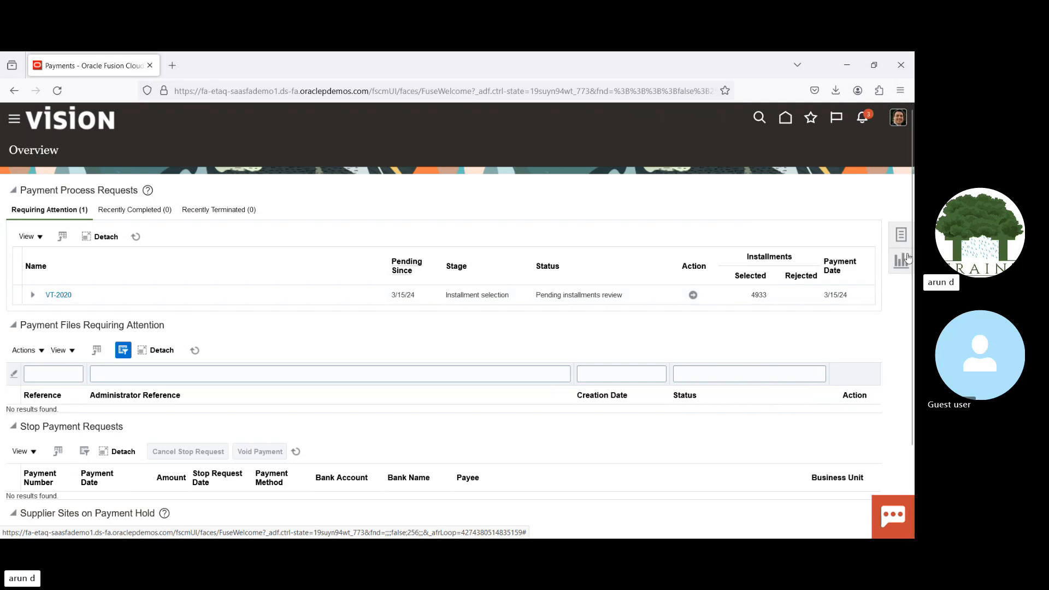
Examine the Payments overview sections, including the expanded Schedule Requests list and the VT-2020 payment process request.
{"action": "scroll", "coordinate": [914, 261], "scroll_direction": "down", "scroll_amount": 2}
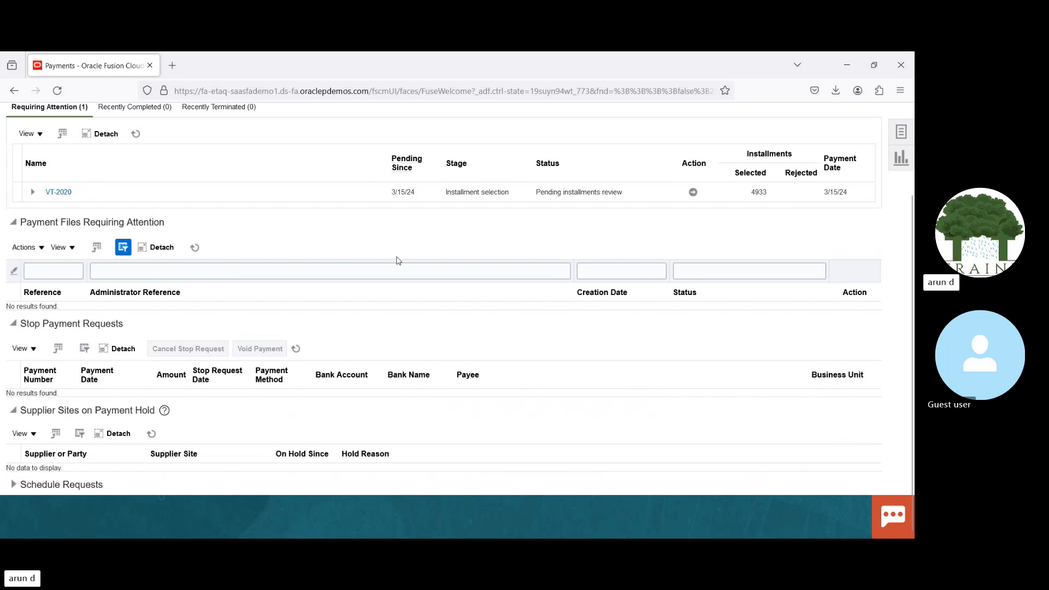
{"action": "scroll", "coordinate": [911, 277], "scroll_direction": "up", "scroll_amount": 3}
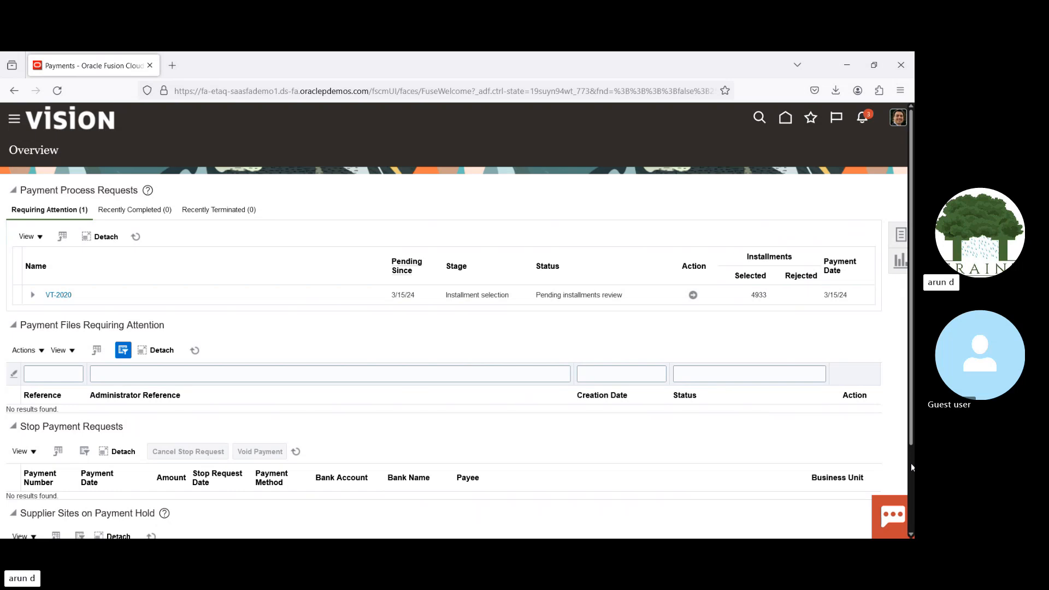
{"action": "scroll", "coordinate": [910, 464], "scroll_direction": "down", "scroll_amount": 3}
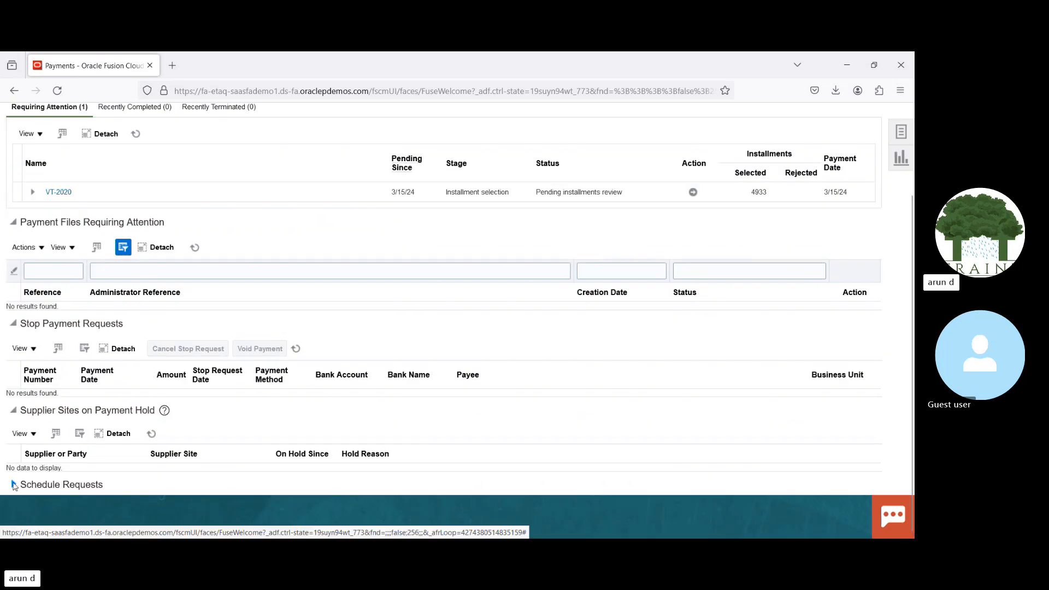
{"action": "left_click", "coordinate": [14, 486]}
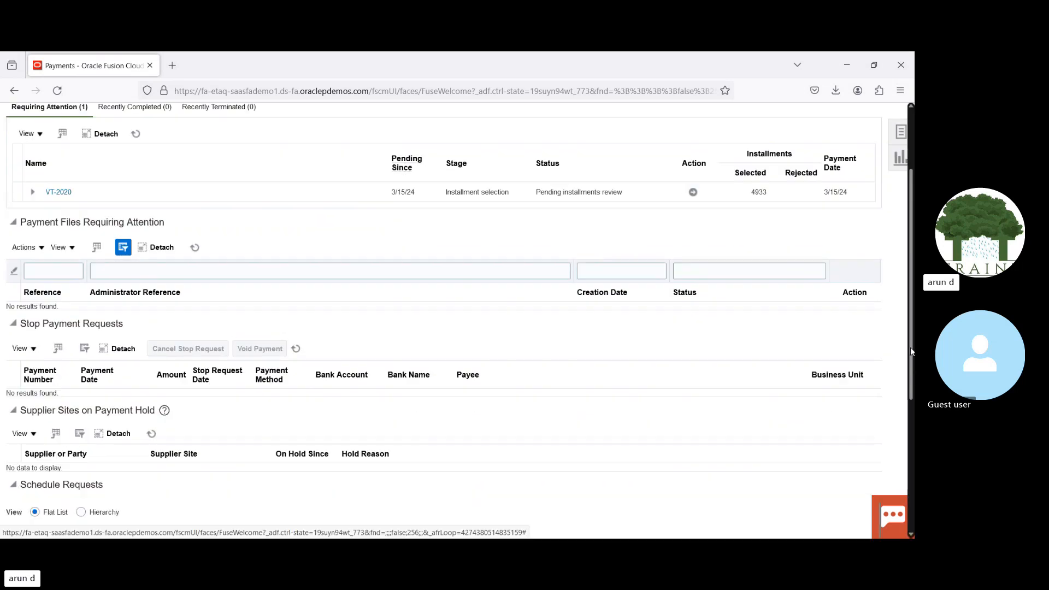
{"action": "scroll", "coordinate": [910, 383], "scroll_direction": "down", "scroll_amount": 4}
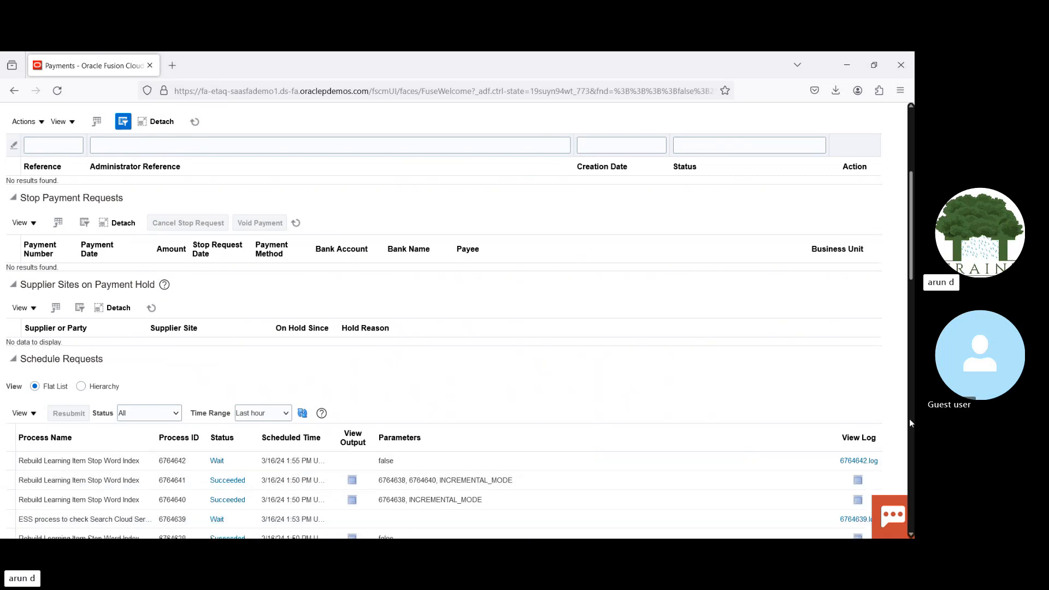
{"action": "left_click", "coordinate": [910, 422]}
{"action": "left_click_drag", "start_coordinate": [912, 381], "coordinate": [902, 197]}
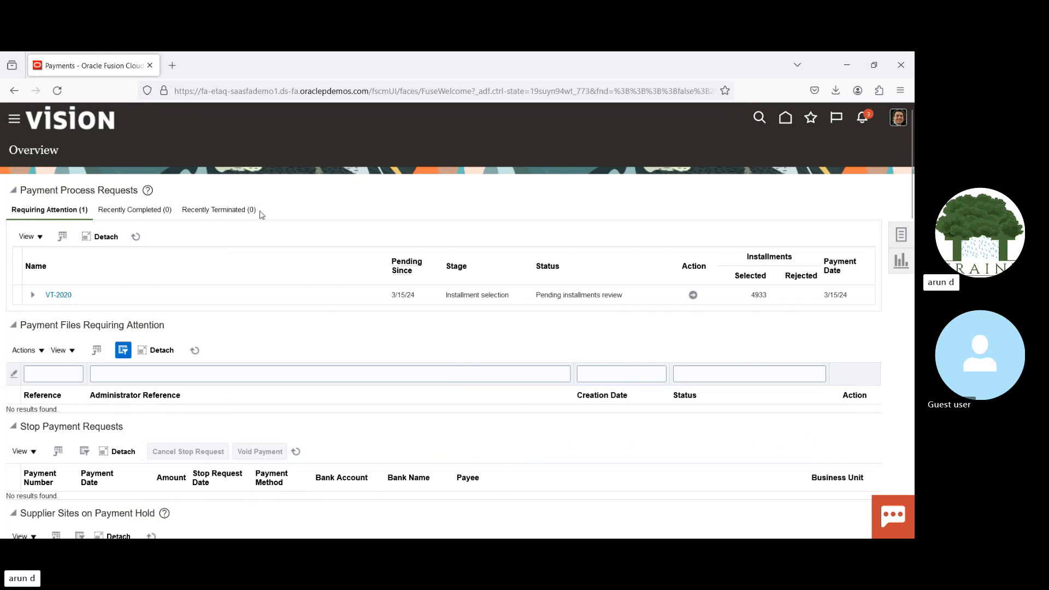
{"action": "left_click", "coordinate": [736, 301]}
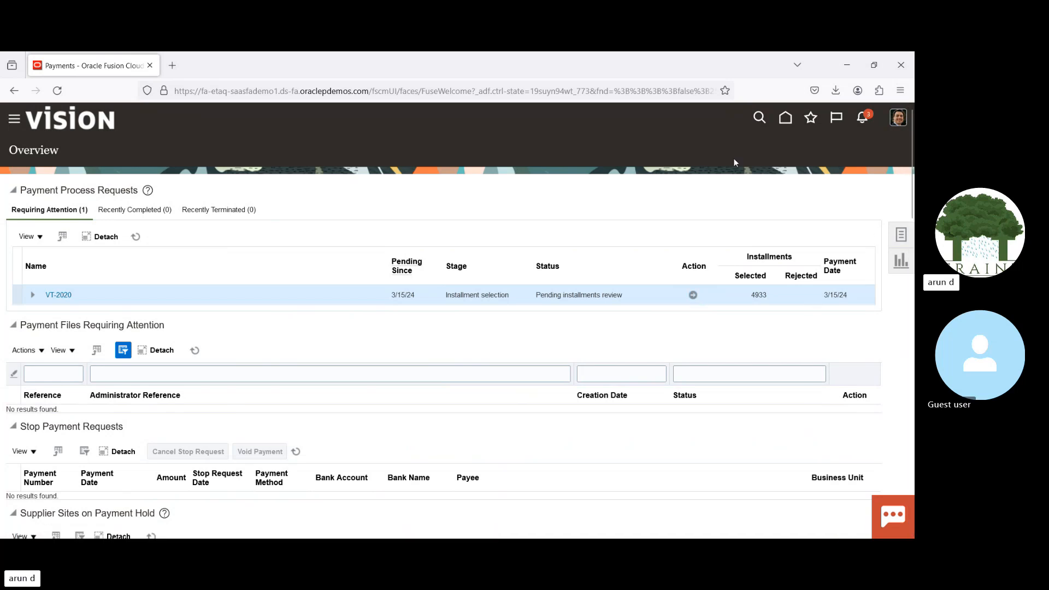
Review the available Payments tasks, inspect the Apply Missing Conversion Rates request parameters, and cancel the request.
{"action": "left_click", "coordinate": [900, 235]}
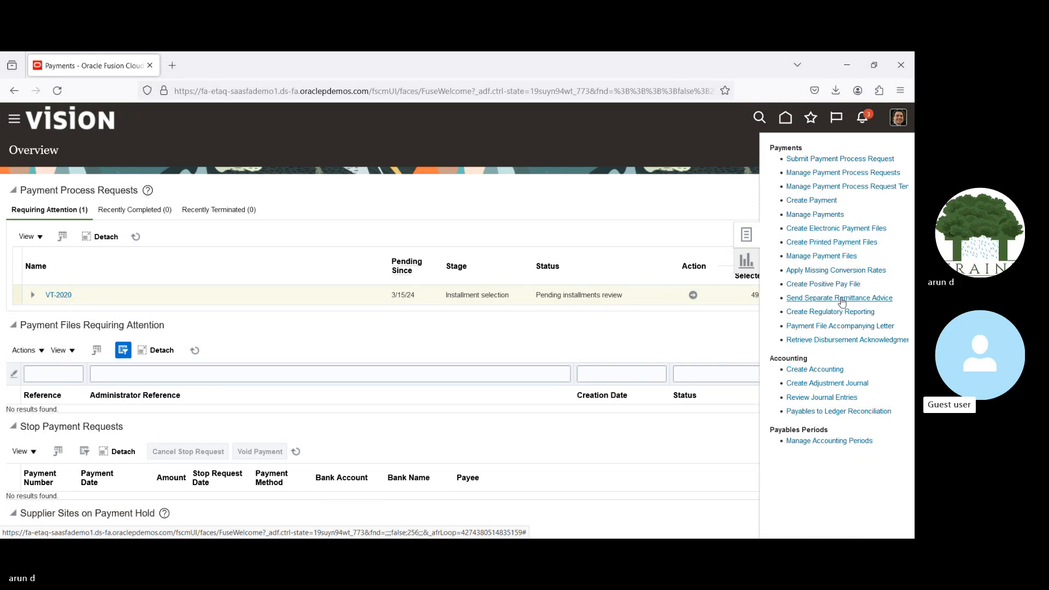
{"action": "left_click", "coordinate": [835, 271]}
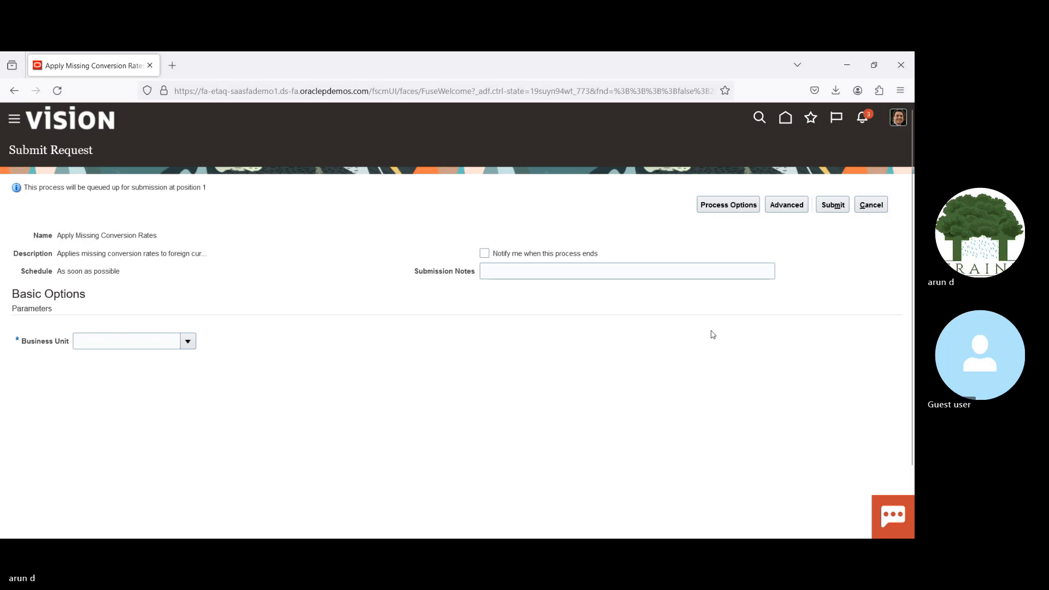
{"action": "left_click", "coordinate": [879, 206]}
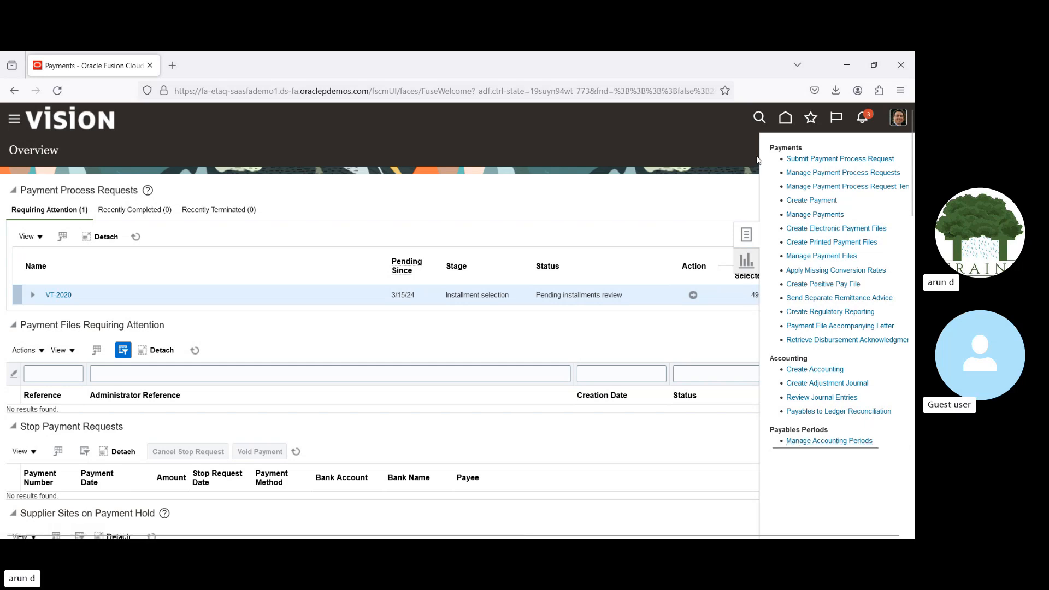
Open the Create Payment task from the Payments tasks.
{"action": "left_click", "coordinate": [811, 203]}
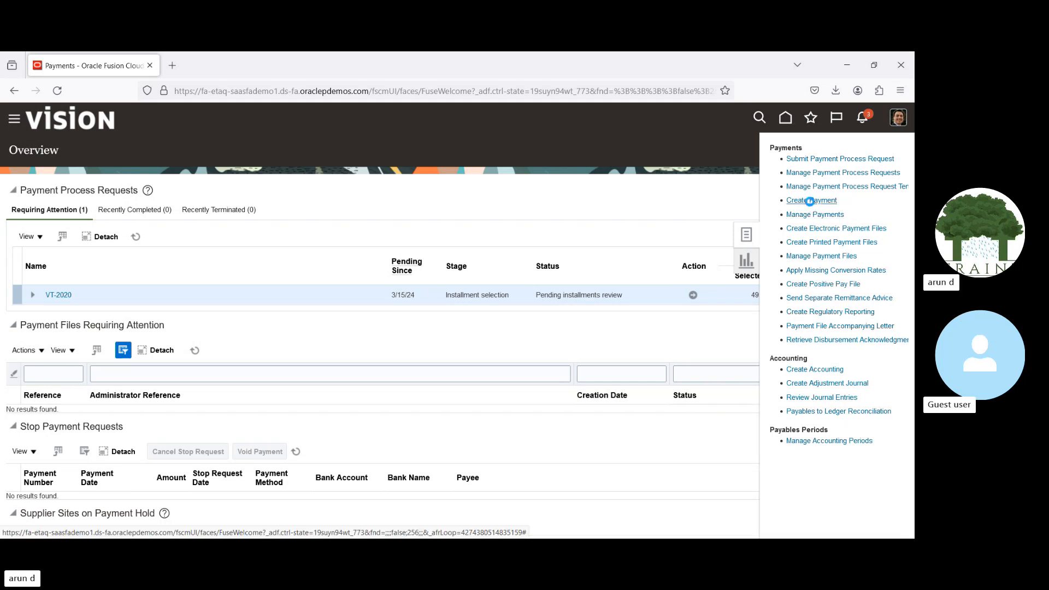